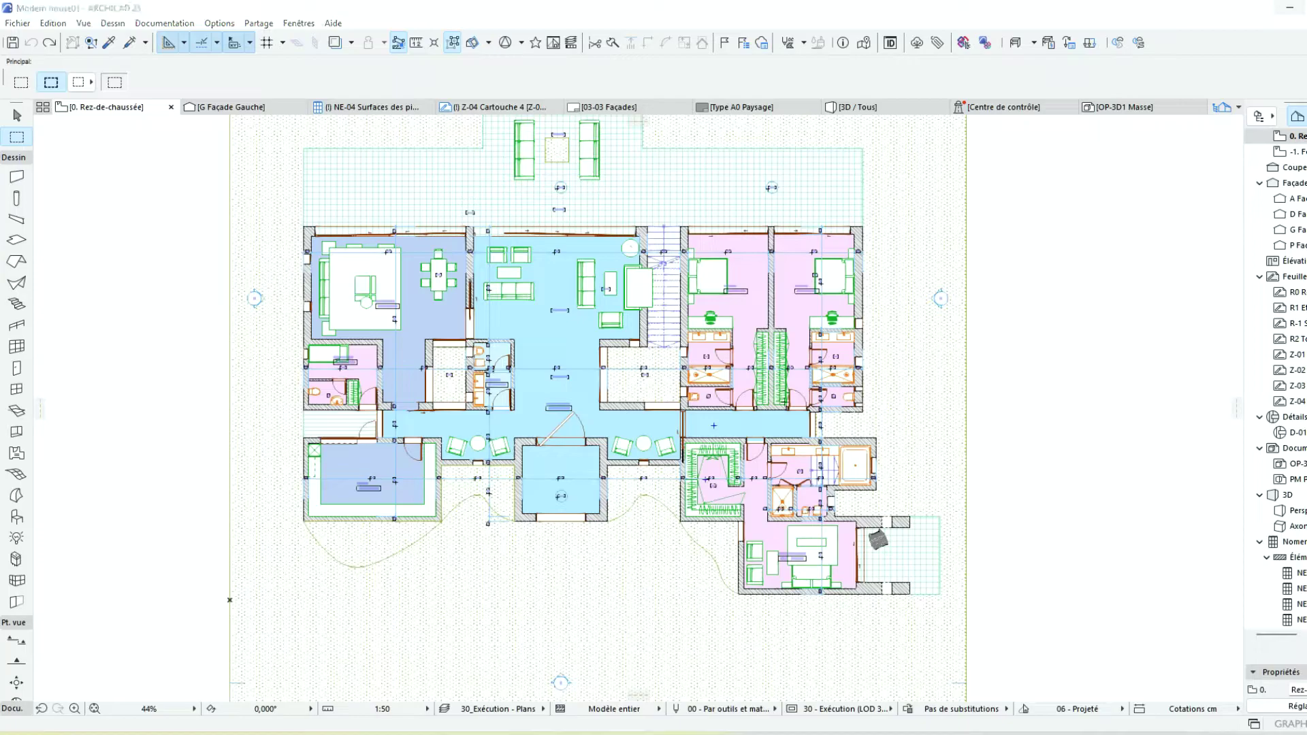
Zoom out and draw a marquee over the plan's left half, then bring up its context menu
{"action": "scroll", "coordinate": [874, 369], "scroll_direction": "down", "scroll_amount": 1}
{"action": "scroll", "coordinate": [873, 368], "scroll_direction": "down", "scroll_amount": 1}
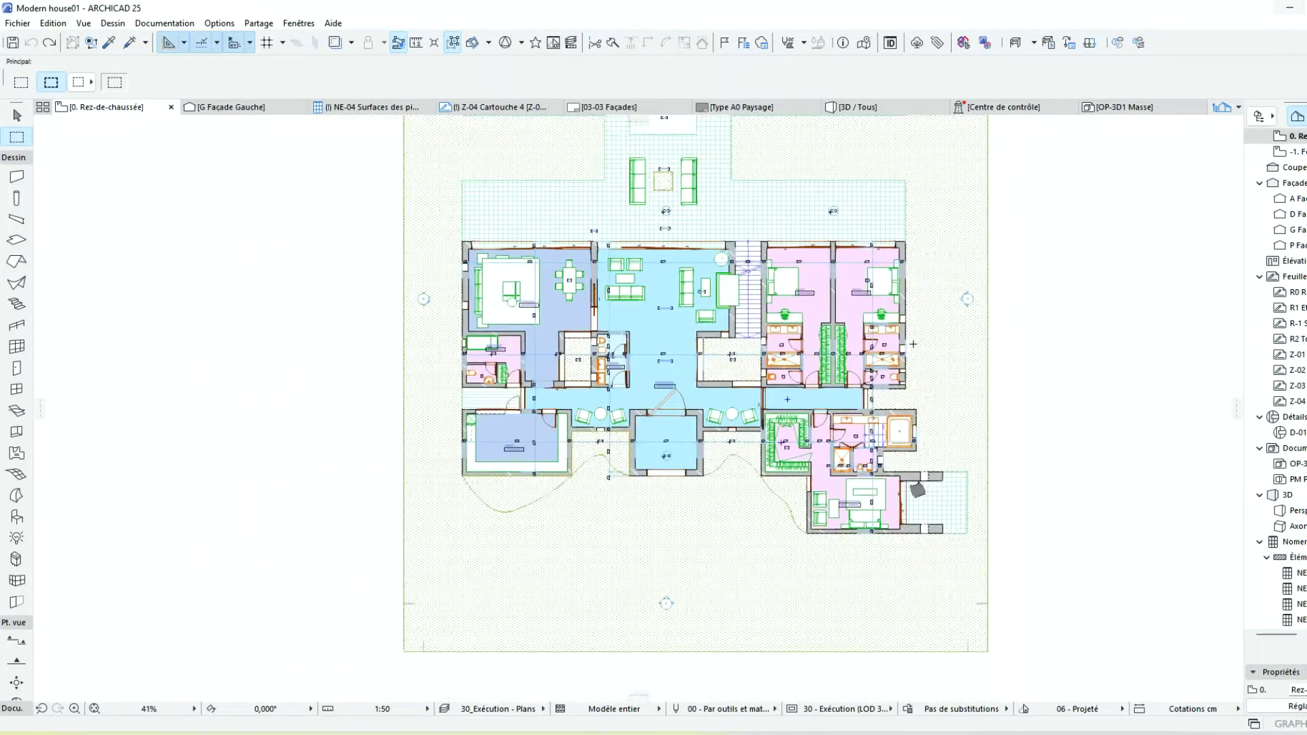
{"action": "scroll", "coordinate": [878, 370], "scroll_direction": "down", "scroll_amount": 1}
{"action": "key", "text": "Escape"}
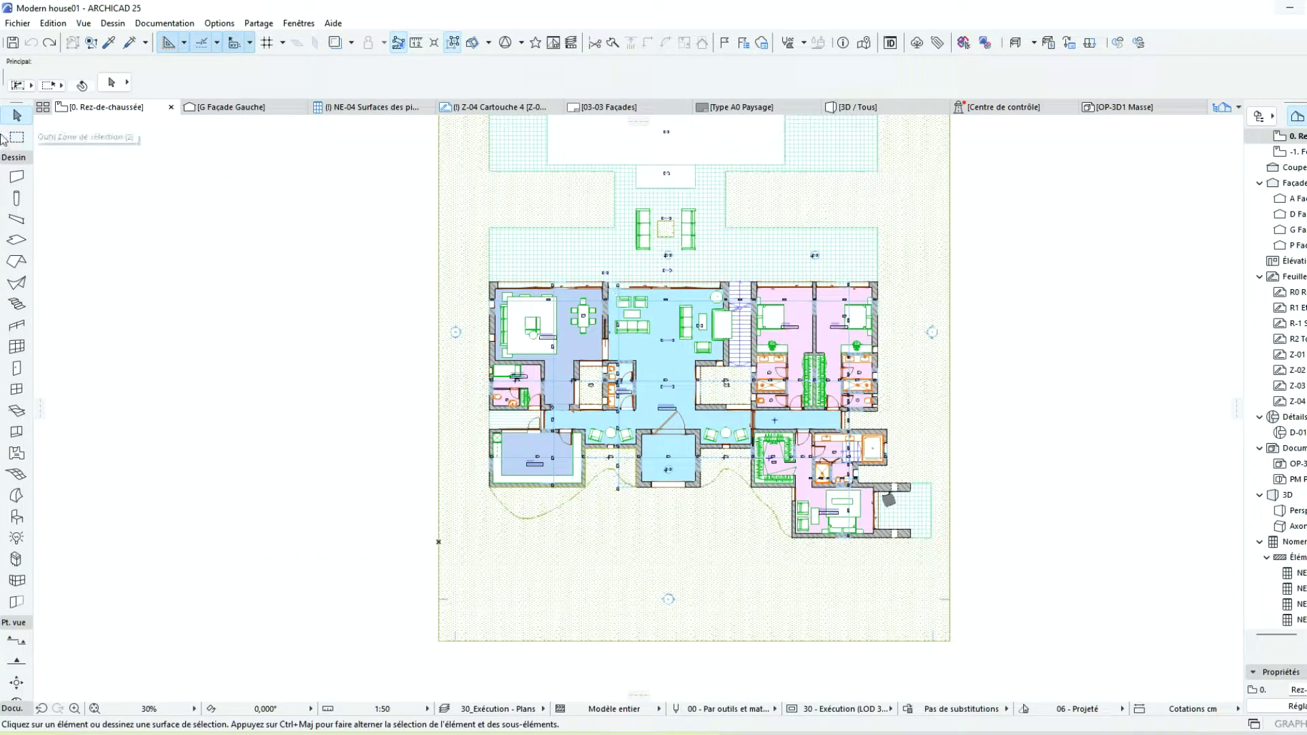
{"action": "left_click", "coordinate": [17, 137]}
{"action": "left_click", "coordinate": [241, 199]}
{"action": "left_click", "coordinate": [662, 683]}
{"action": "right_click", "coordinate": [1042, 413]}
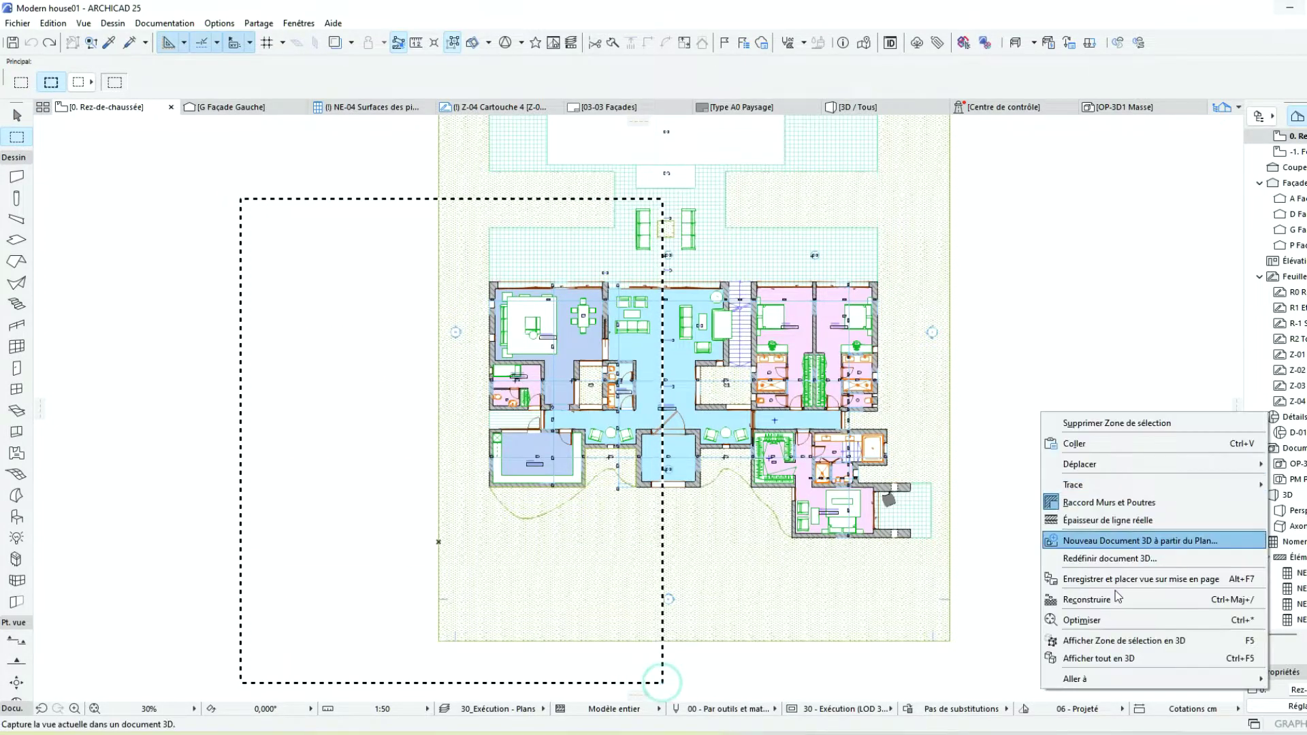
Open the marquee area as a new 3D view and orbit to see the roof from higher
{"action": "left_click", "coordinate": [1120, 640]}
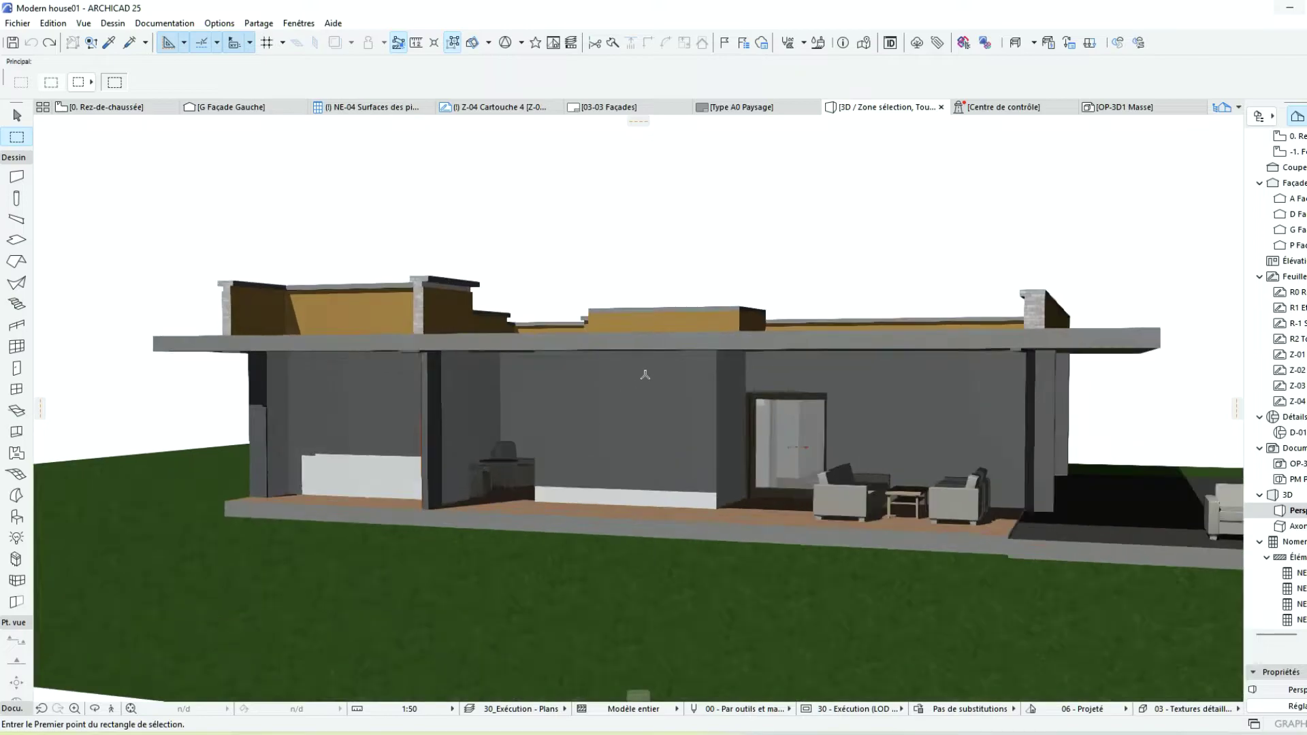
{"action": "middle_click_drag", "start_coordinate": [645, 374], "coordinate": [630, 389], "text": "shift"}
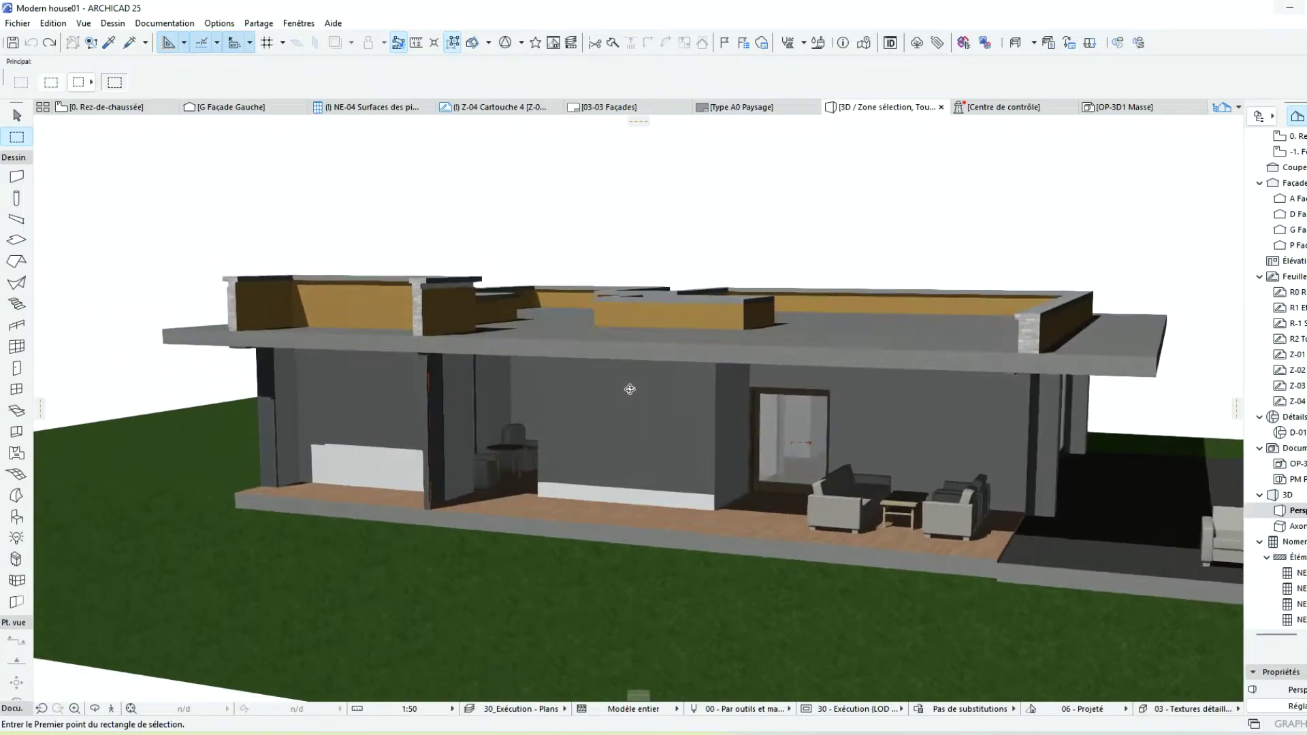
{"action": "left_click", "coordinate": [83, 22]}
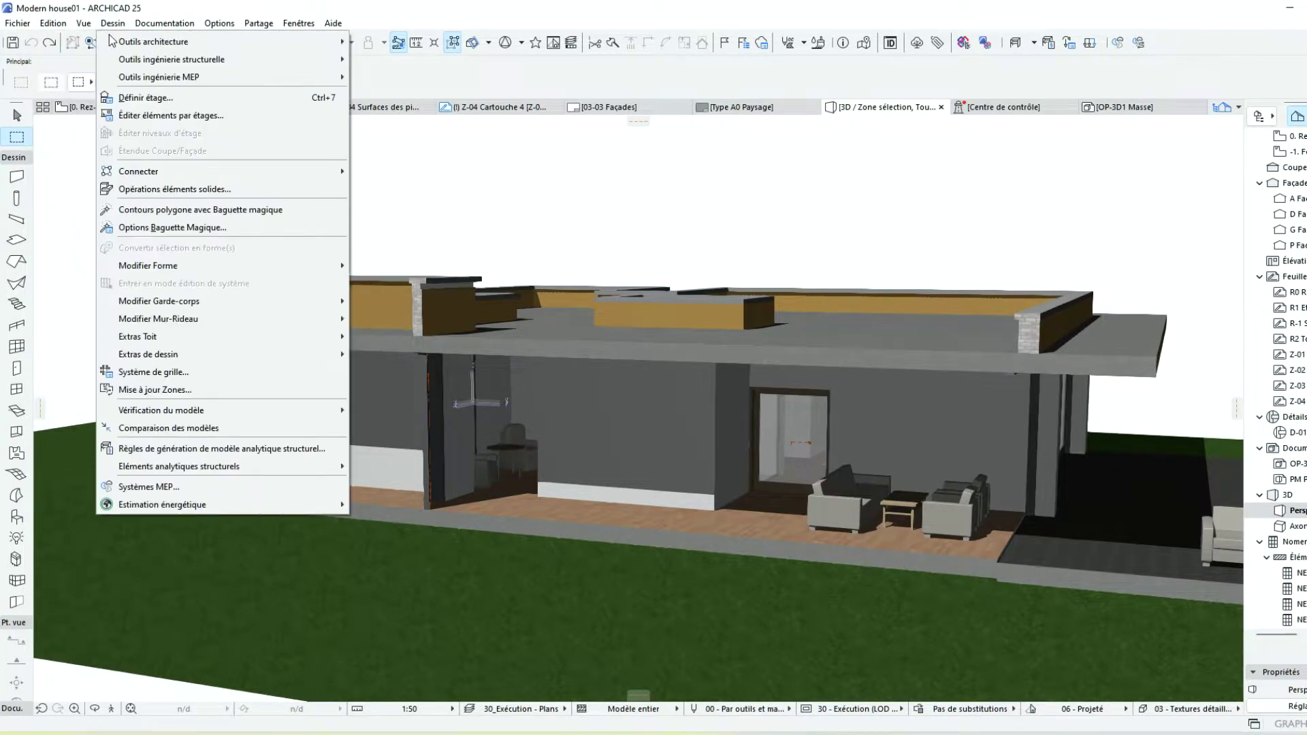
{"action": "left_click", "coordinate": [109, 24]}
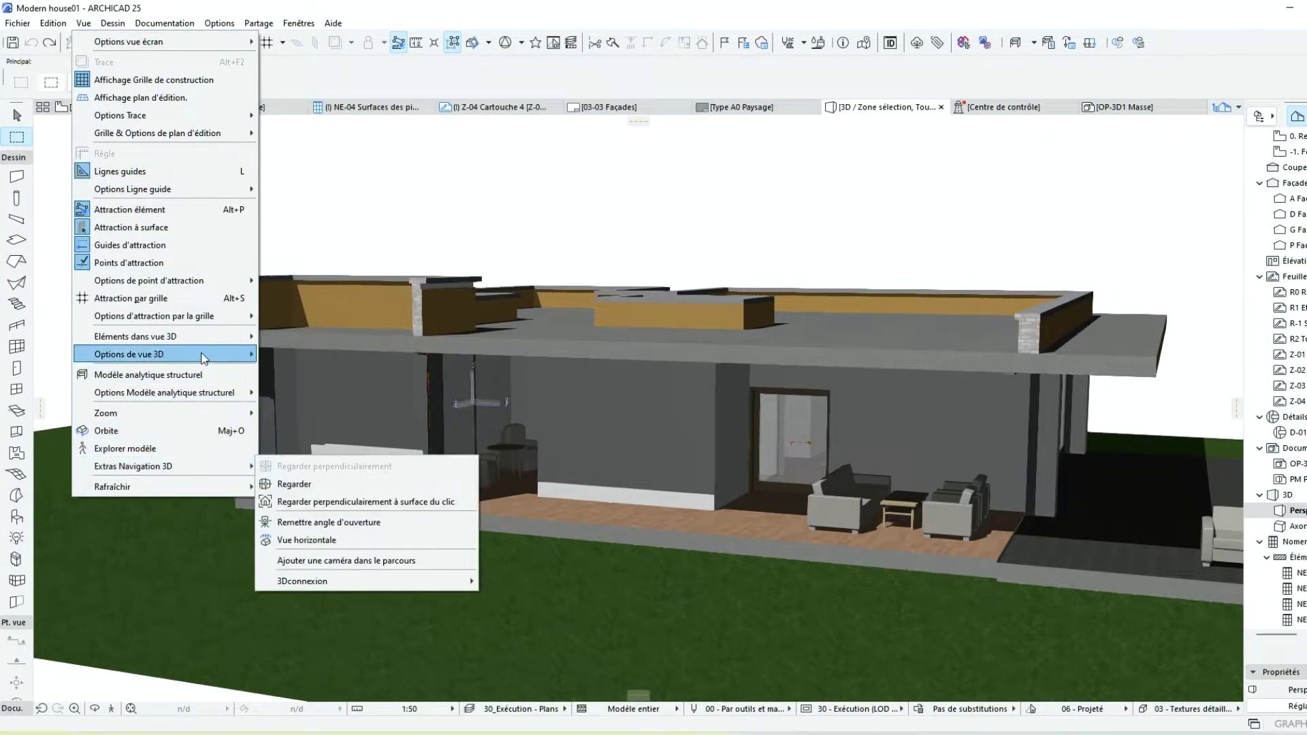
{"action": "mouse_move", "coordinate": [164, 336]}
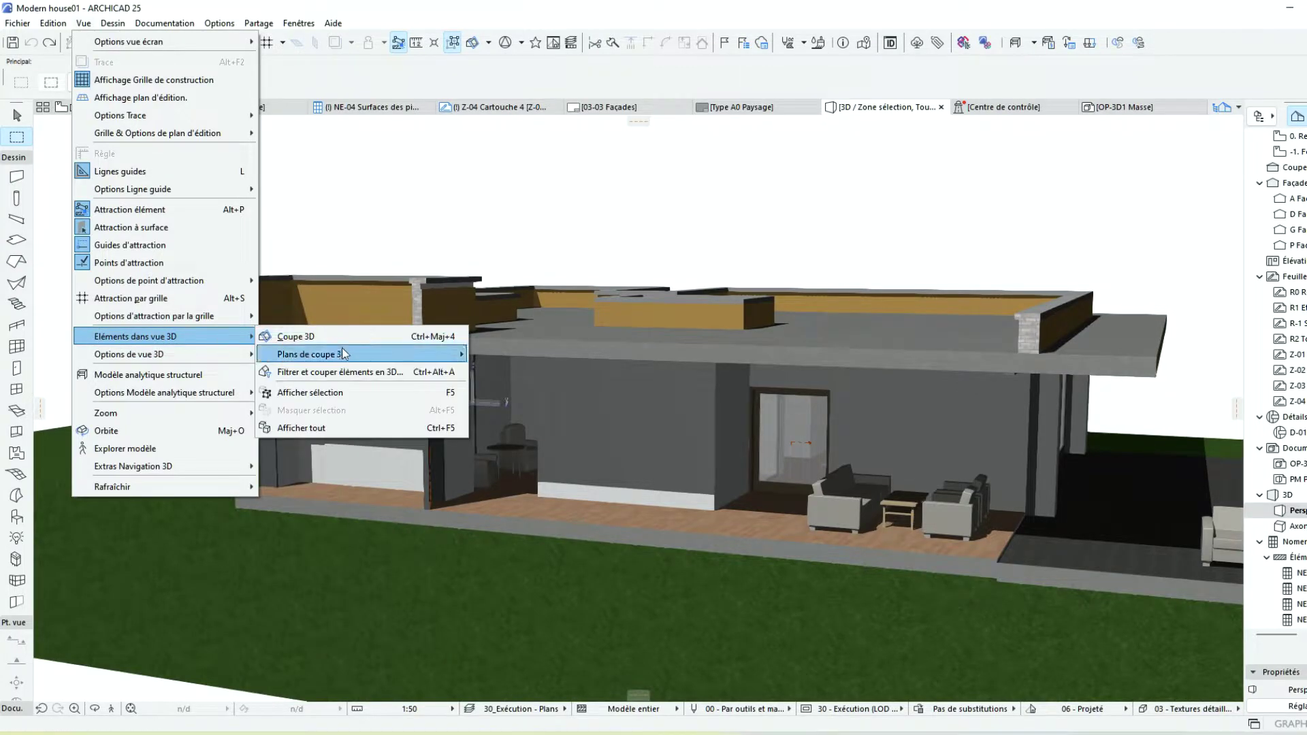
In Filter and Cut Elements in 3D, tick Zone so zones display in 3D
{"action": "left_click", "coordinate": [376, 376]}
{"action": "scroll", "coordinate": [690, 465], "scroll_direction": "down", "scroll_amount": 3}
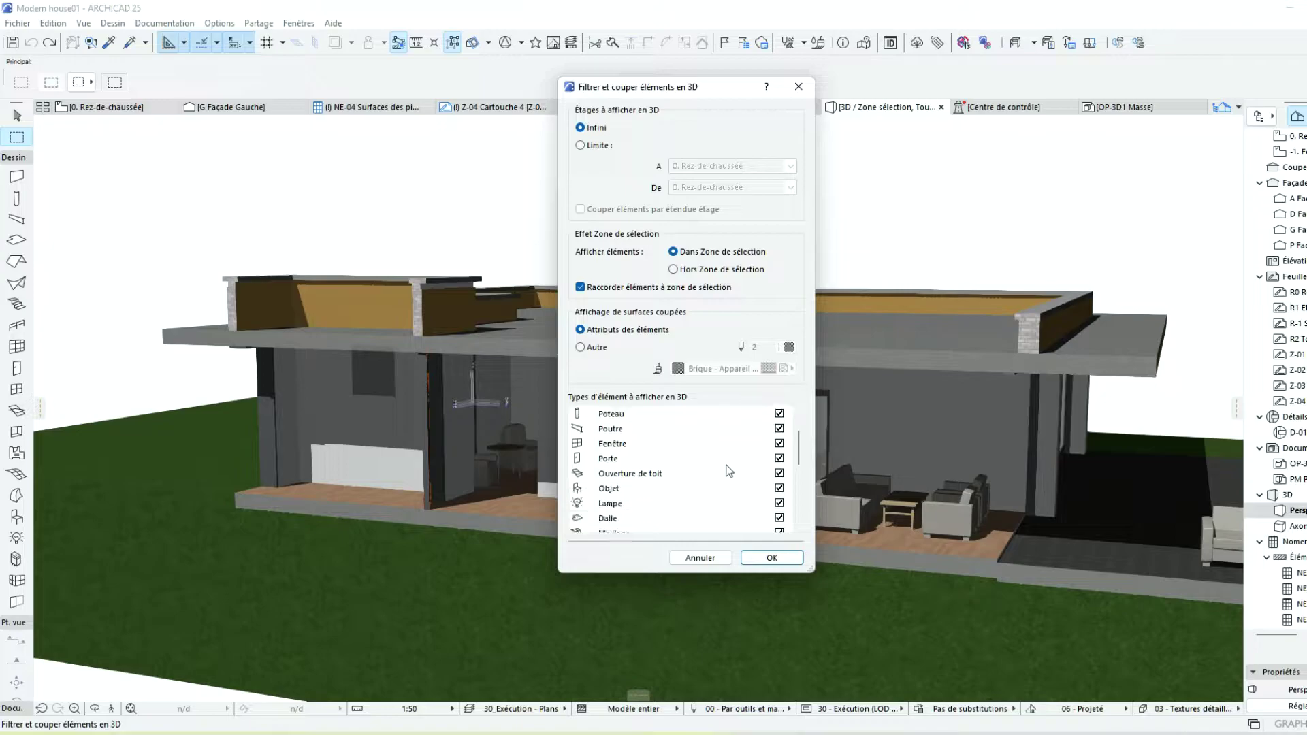
{"action": "scroll", "coordinate": [745, 503], "scroll_direction": "down", "scroll_amount": 3}
{"action": "left_click", "coordinate": [780, 413]}
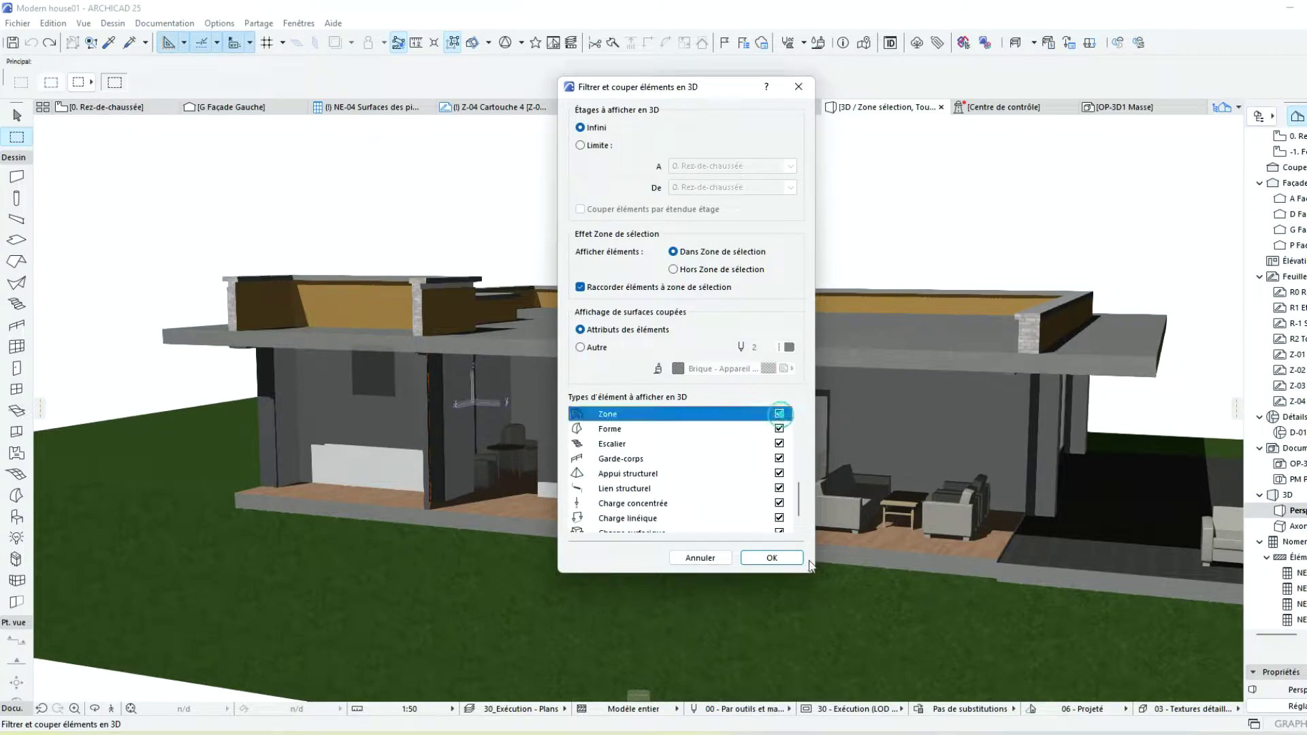
{"action": "left_click", "coordinate": [772, 557]}
{"action": "scroll", "coordinate": [799, 404], "scroll_direction": "up", "scroll_amount": 2}
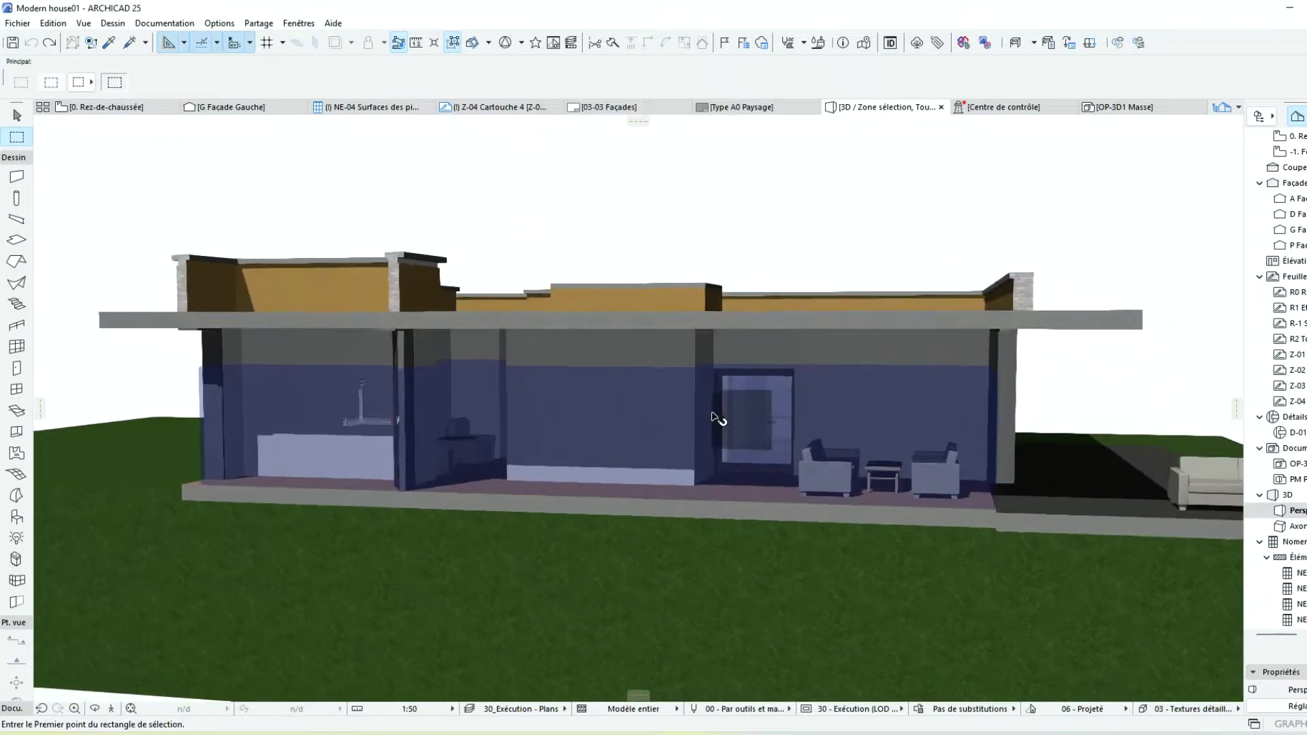
Raise the Communication zone's height with its top hotspot, then deselect it
{"action": "left_click", "coordinate": [715, 418], "text": "shift"}
{"action": "middle_click_drag", "start_coordinate": [715, 417], "coordinate": [608, 415], "text": "shift"}
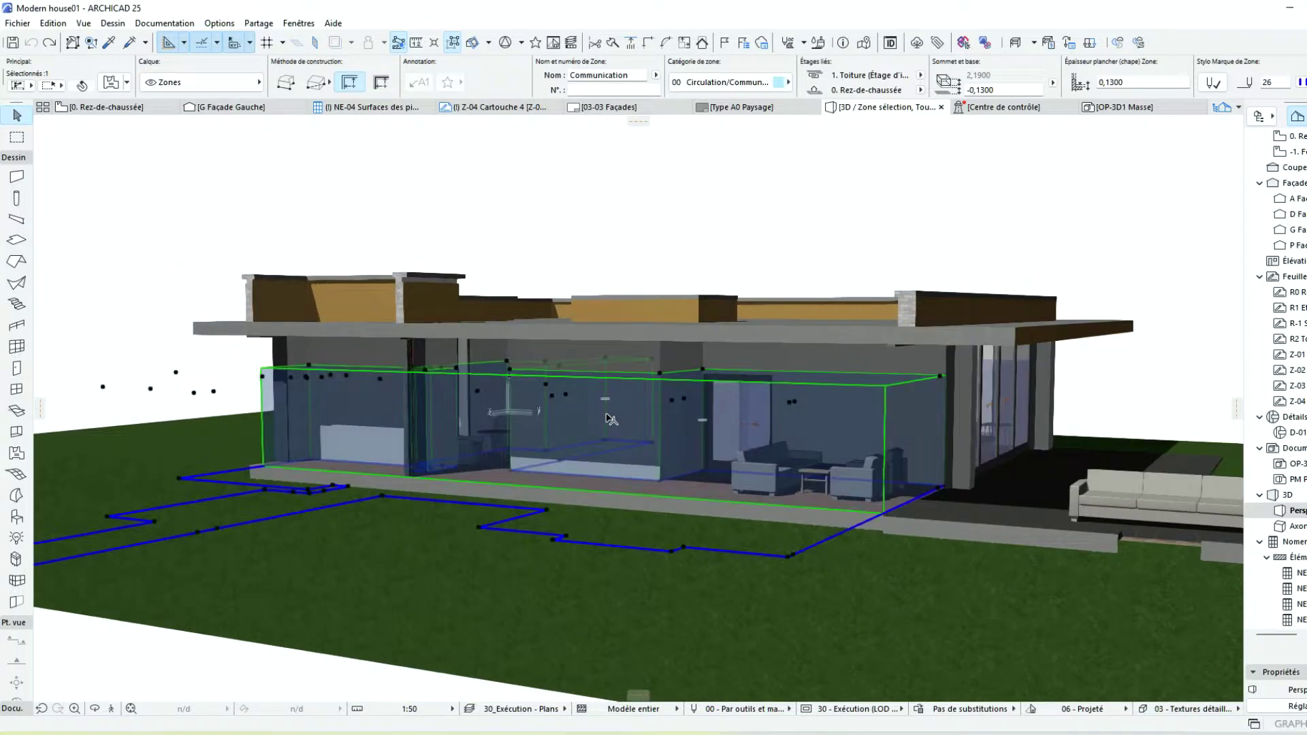
{"action": "left_click", "coordinate": [943, 377]}
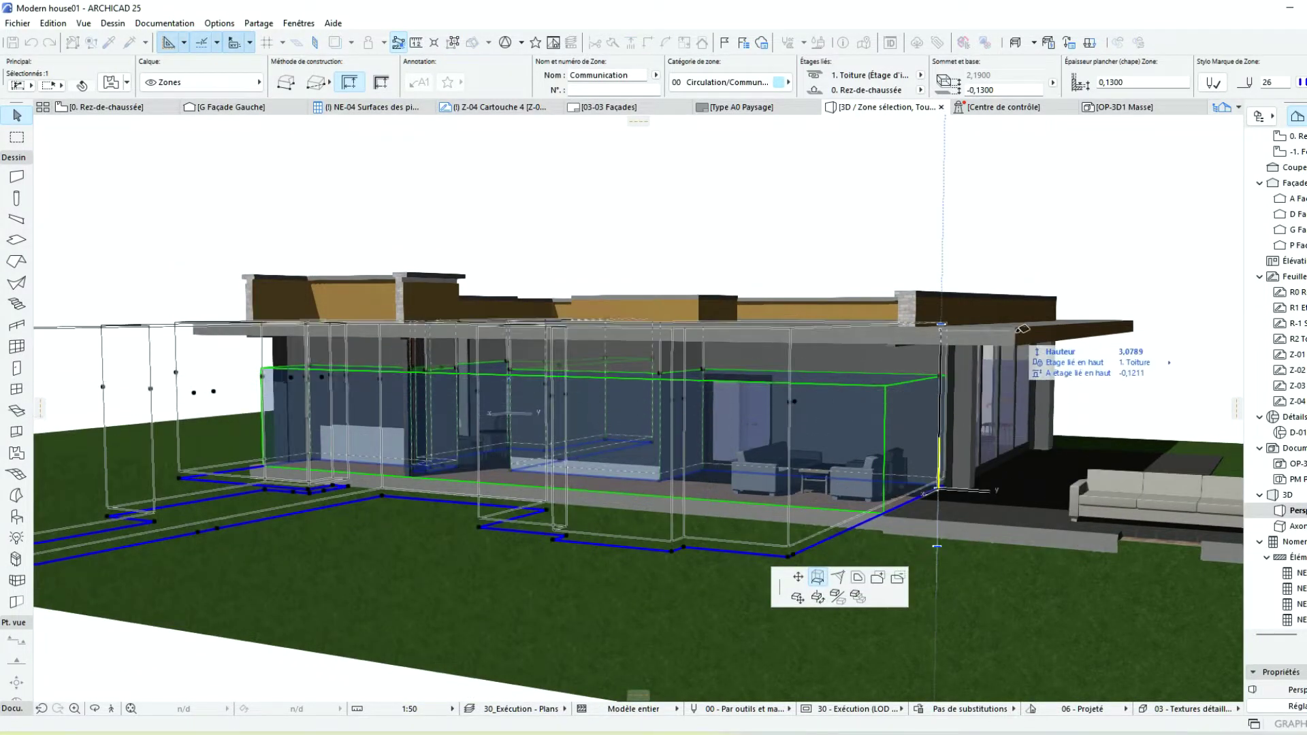
{"action": "left_click", "coordinate": [1013, 344]}
{"action": "key", "text": "Escape"}
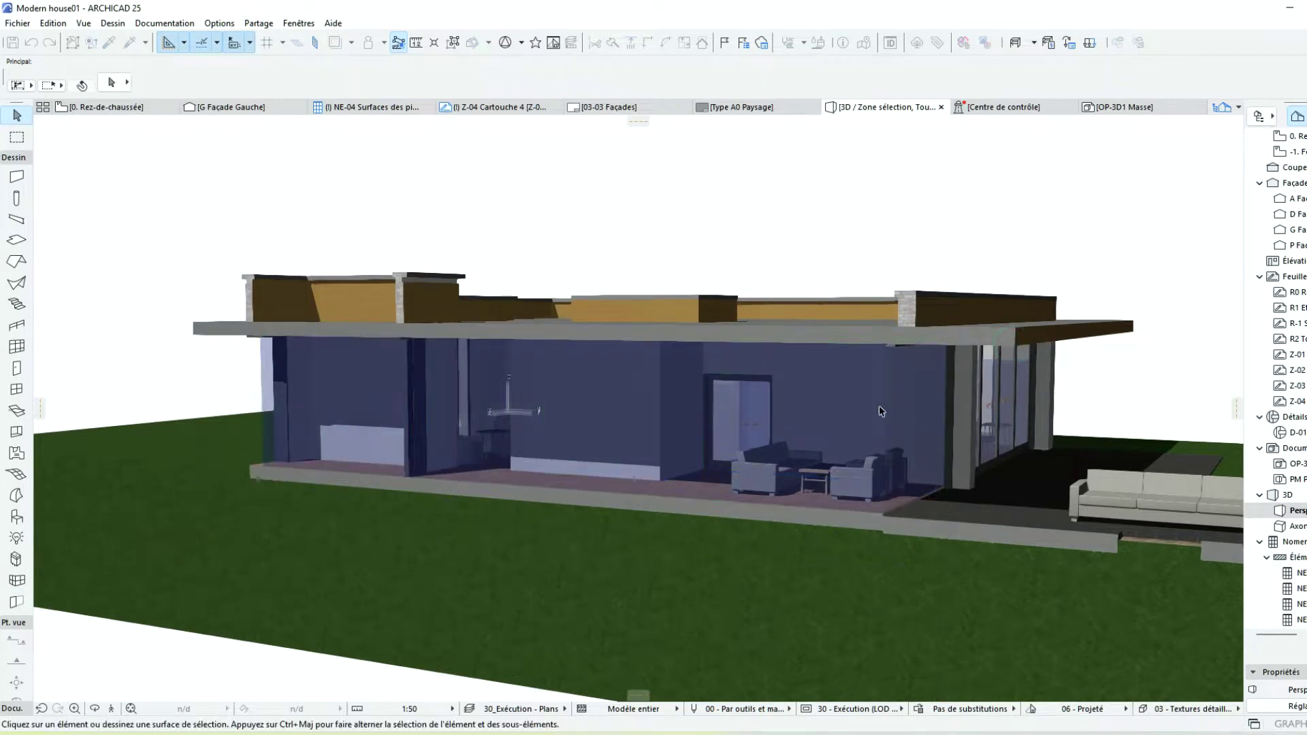
Orbit to an aerial view over the roof, then return to the 0. Rez-de-chaussée plan
{"action": "mouse_move", "coordinate": [1013, 343]}
{"action": "middle_mouse_down", "text": "shift"}
{"action": "mouse_move", "coordinate": [584, 409]}
{"action": "mouse_move", "coordinate": [256, 391]}
{"action": "mouse_move", "coordinate": [687, 418]}
{"action": "middle_mouse_up", "text": "shift"}
{"action": "scroll", "coordinate": [832, 385], "scroll_direction": "down", "scroll_amount": 5}
{"action": "middle_click_drag", "start_coordinate": [832, 385], "coordinate": [485, 354], "text": "shift"}
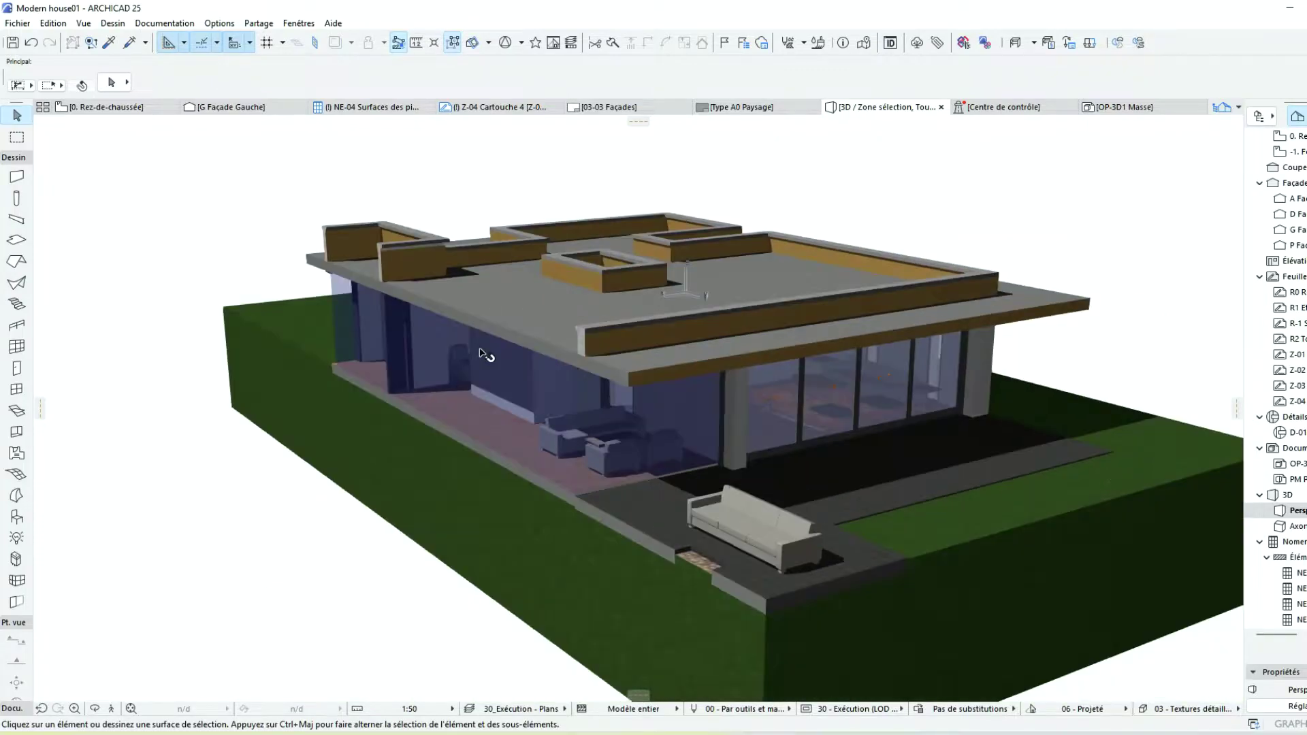
{"action": "left_click", "coordinate": [101, 113]}
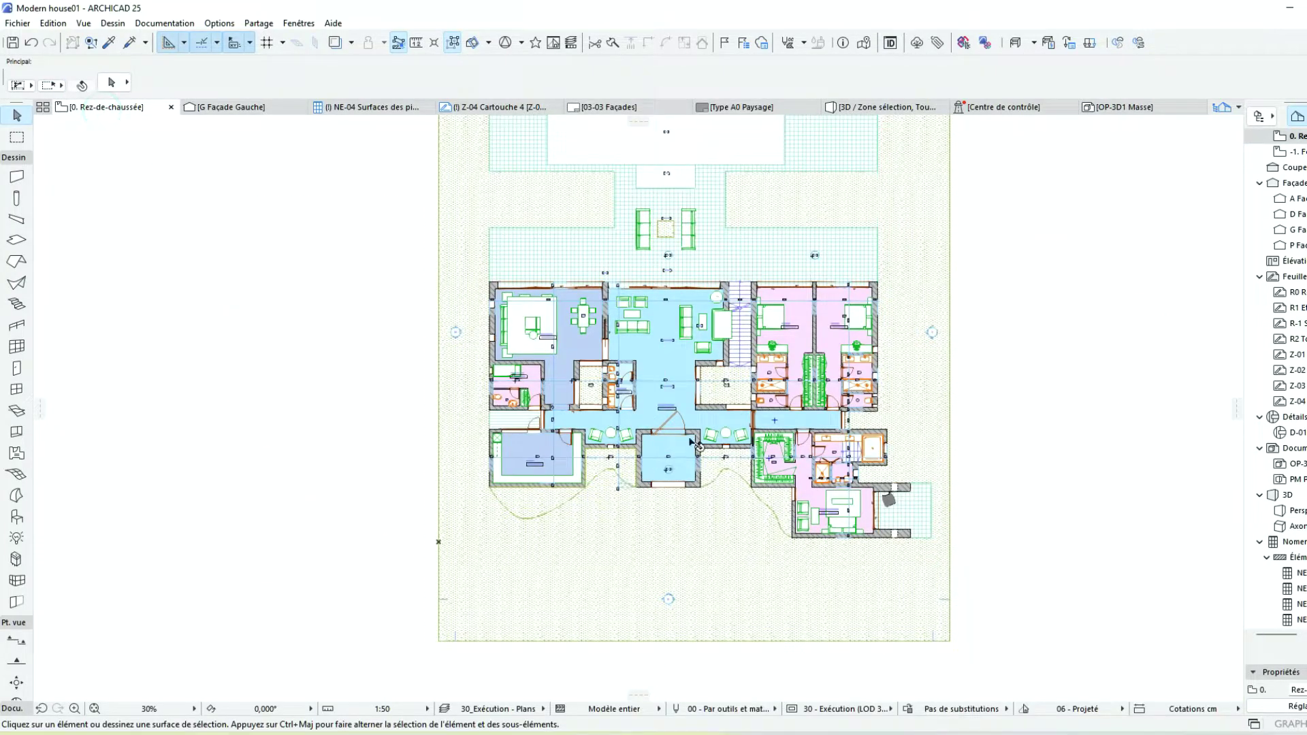
Show the whole model in 3D and orbit to a frontal view of the house
{"action": "right_click", "coordinate": [278, 220]}
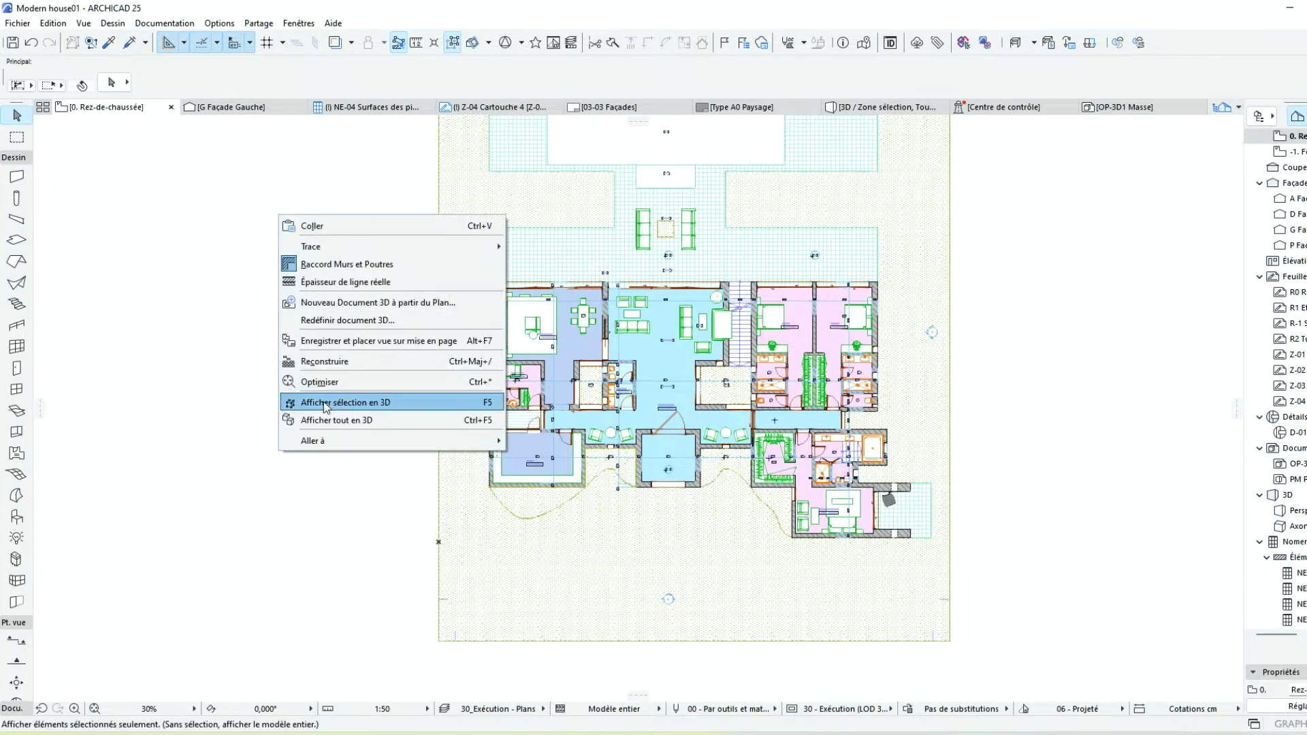
{"action": "left_click", "coordinate": [334, 400]}
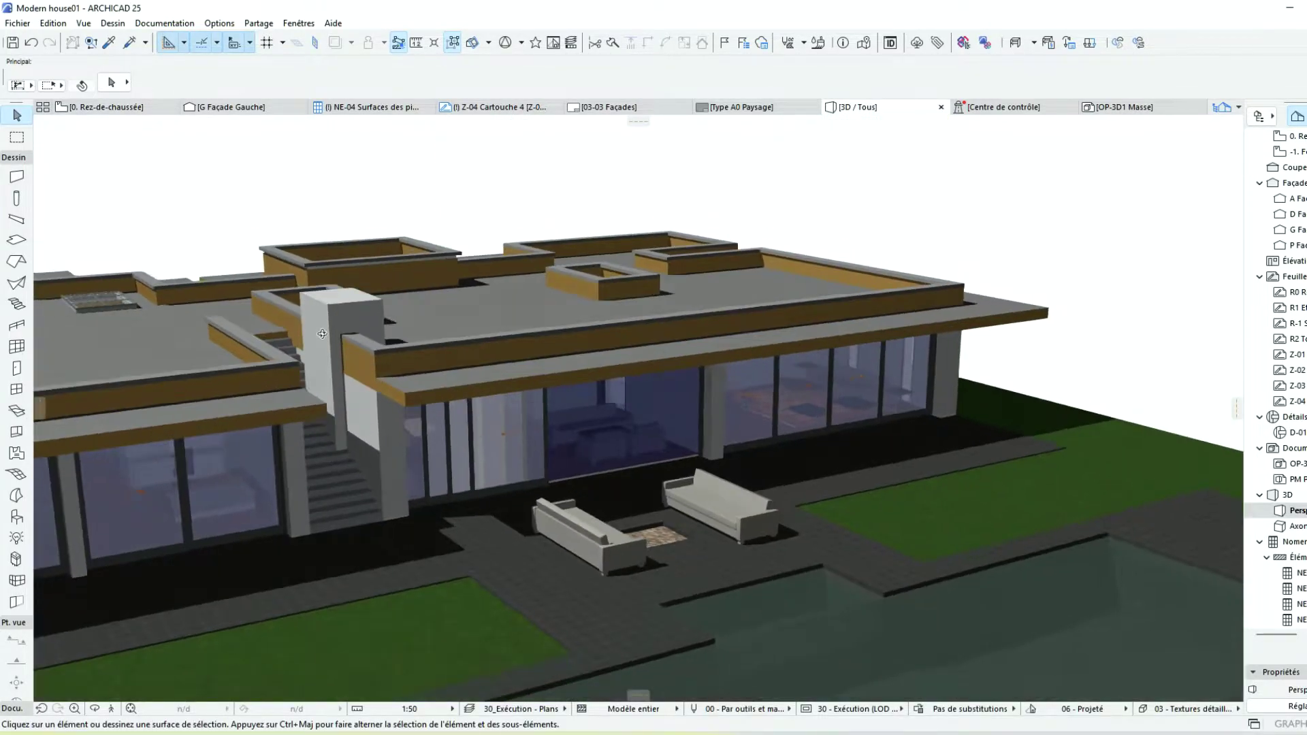
{"action": "middle_click_drag", "start_coordinate": [331, 398], "coordinate": [401, 320], "text": "shift"}
Untick Zone in Filter and Cut Elements in 3D, then return to the ground-floor plan
{"action": "left_click", "coordinate": [82, 24]}
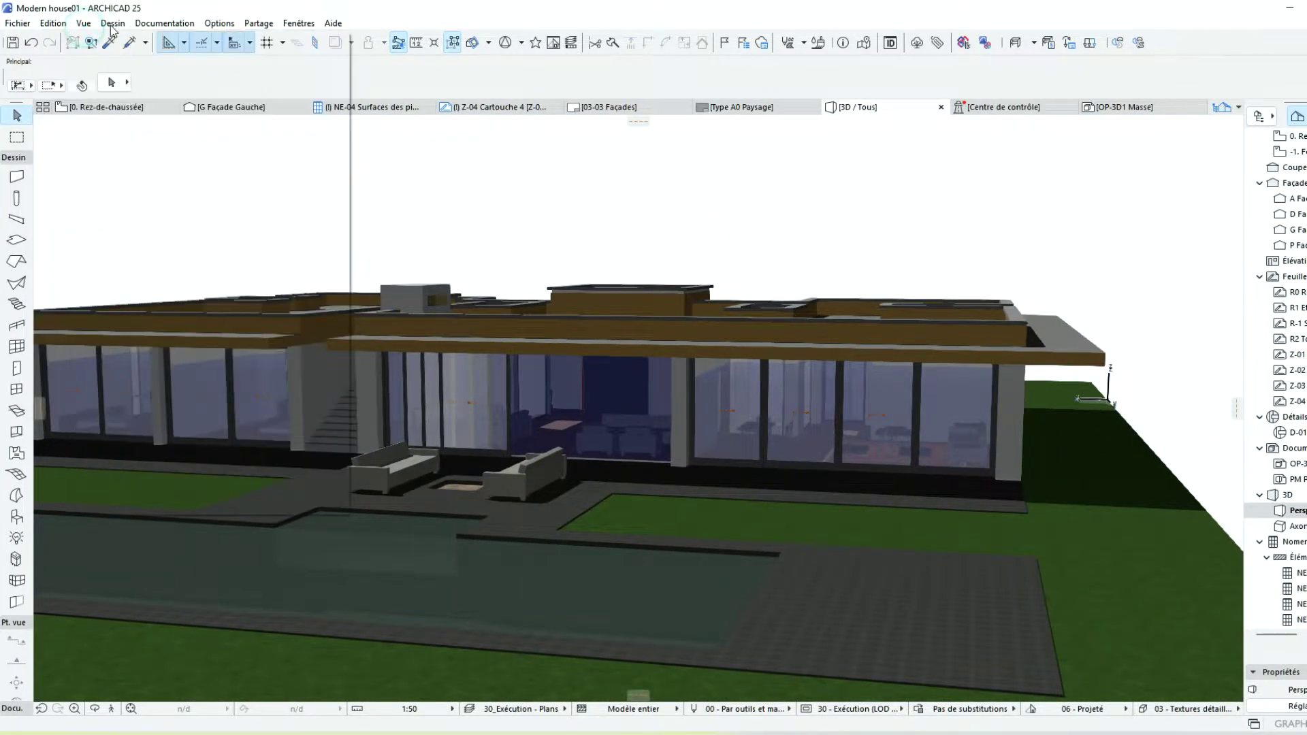
{"action": "left_click", "coordinate": [81, 23]}
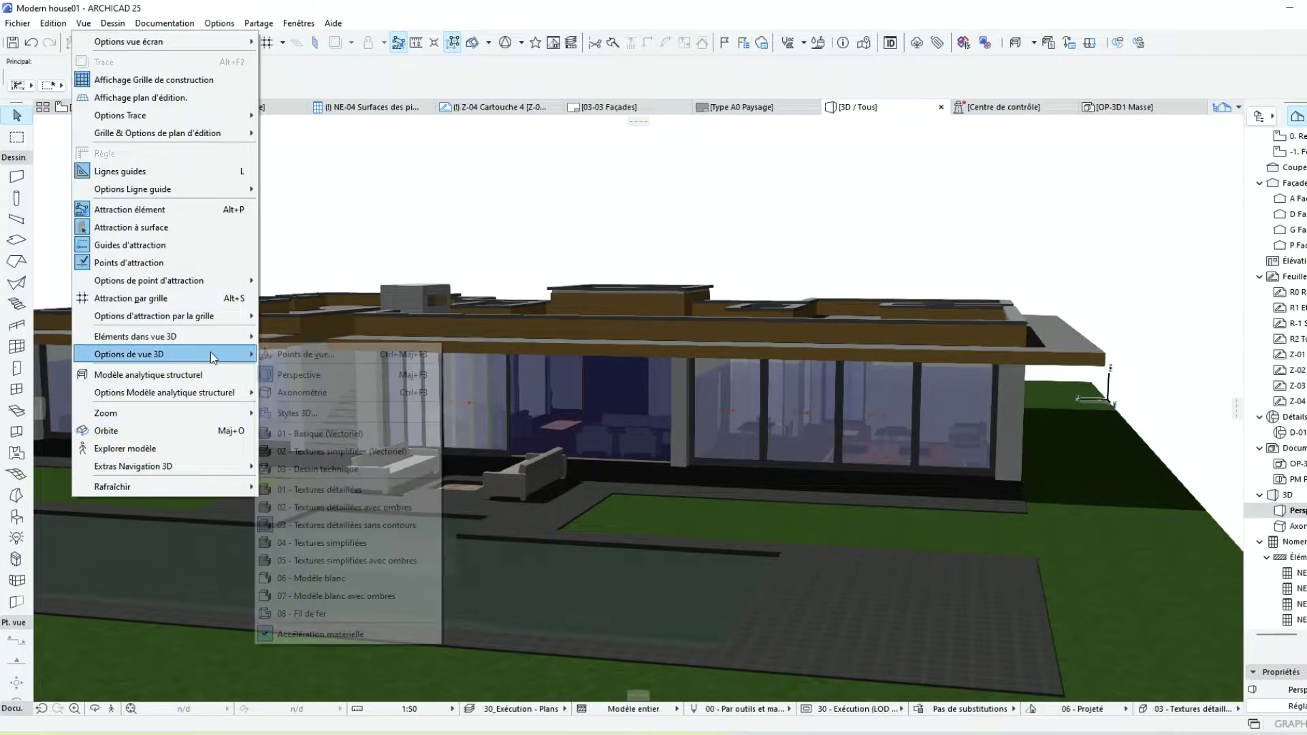
{"action": "mouse_move", "coordinate": [135, 337]}
{"action": "left_click", "coordinate": [325, 371]}
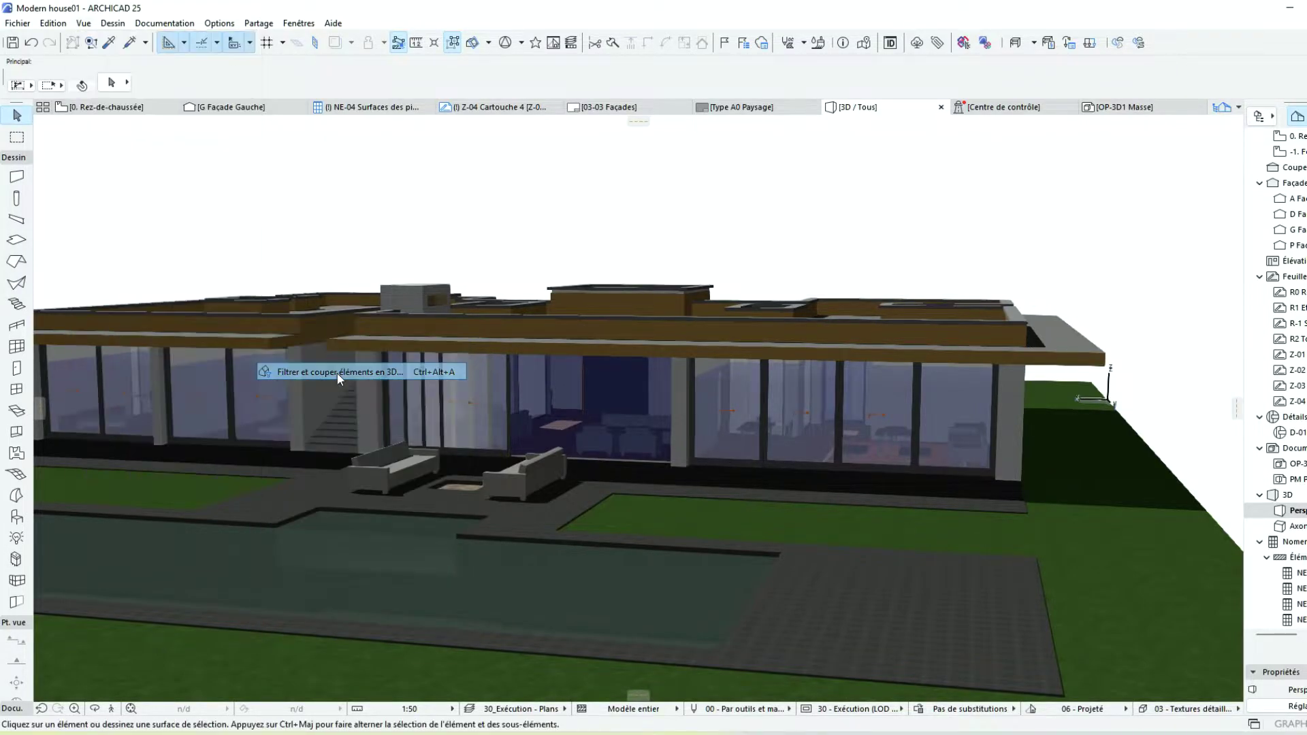
{"action": "scroll", "coordinate": [638, 474], "scroll_direction": "up", "scroll_amount": 2}
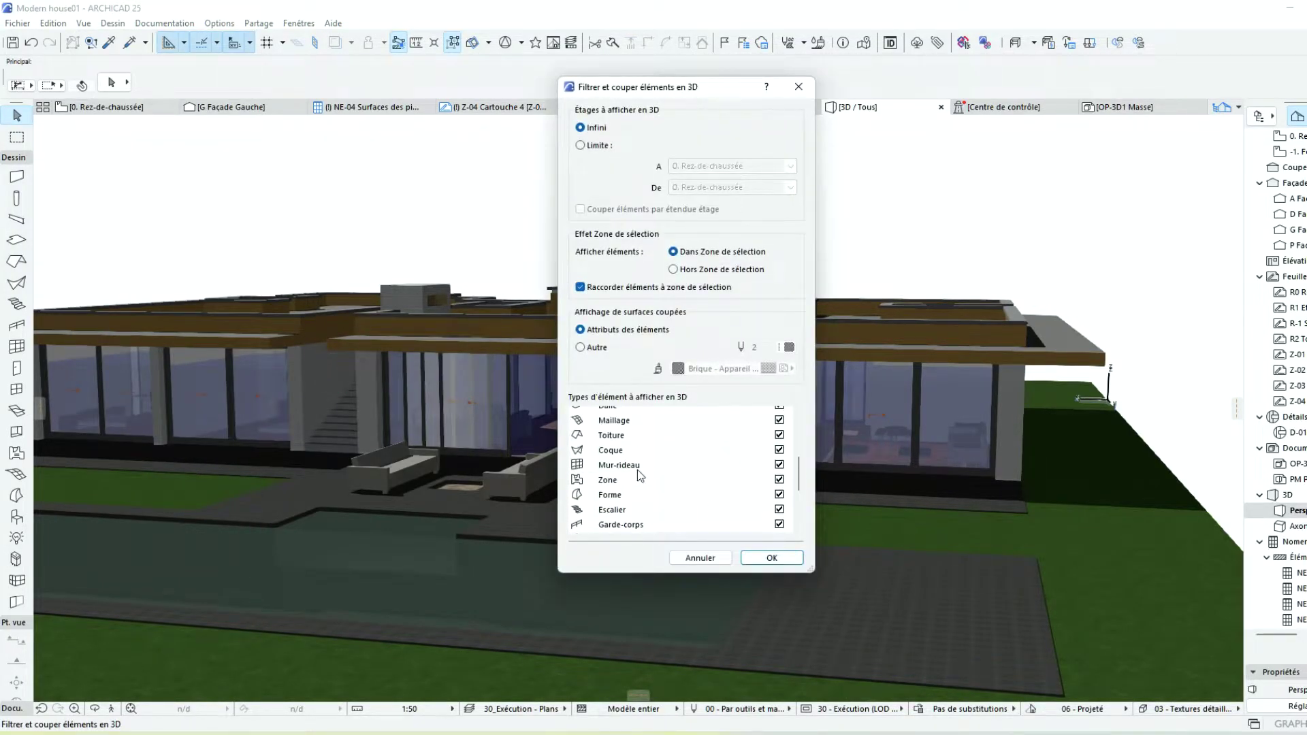
{"action": "left_click", "coordinate": [632, 504]}
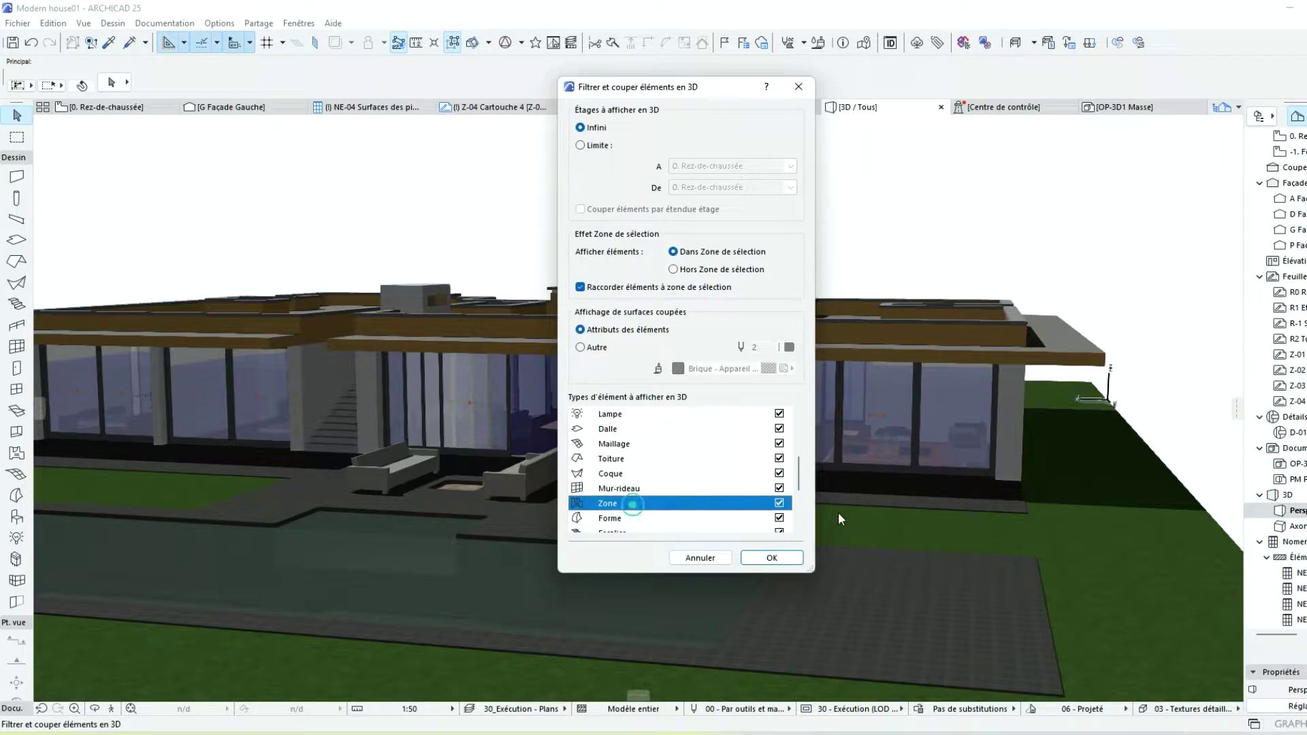
{"action": "left_click", "coordinate": [785, 556]}
{"action": "left_click", "coordinate": [134, 102]}
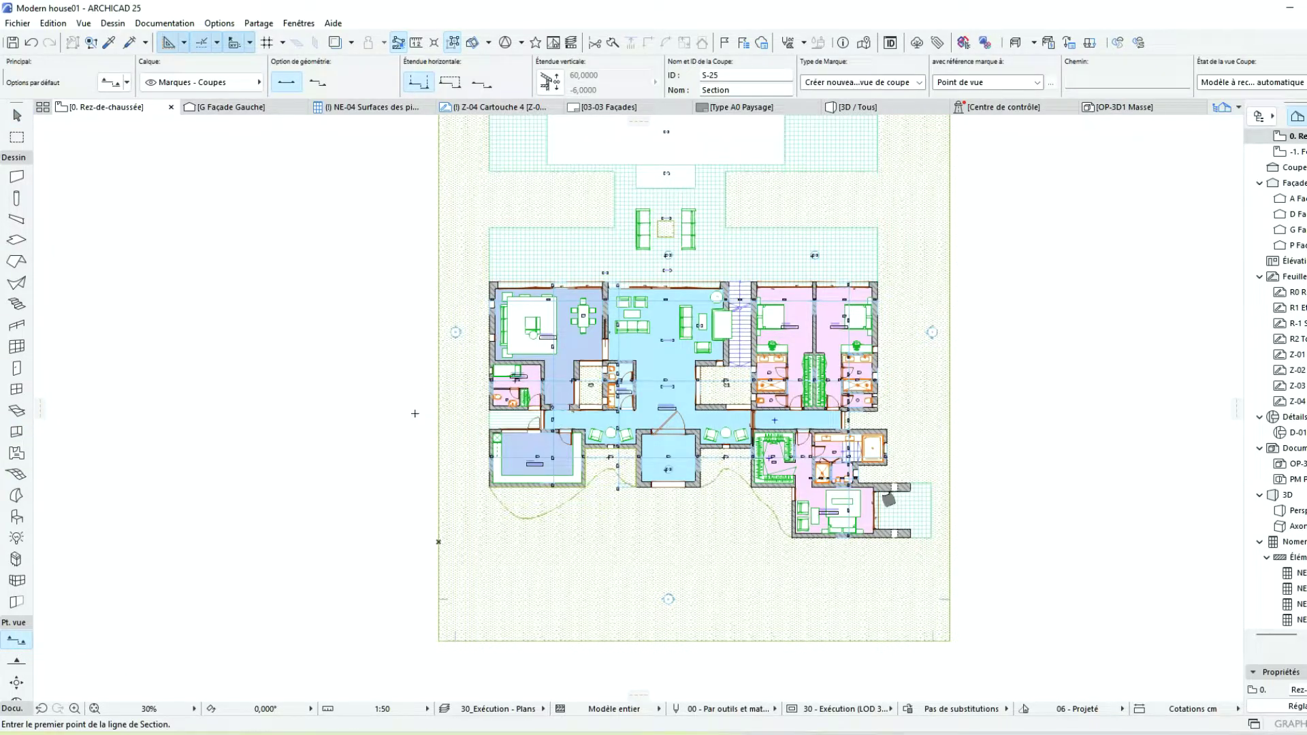
Cut section S-25 from left of the house to its right and open the S-25 view
{"action": "left_click", "coordinate": [403, 354]}
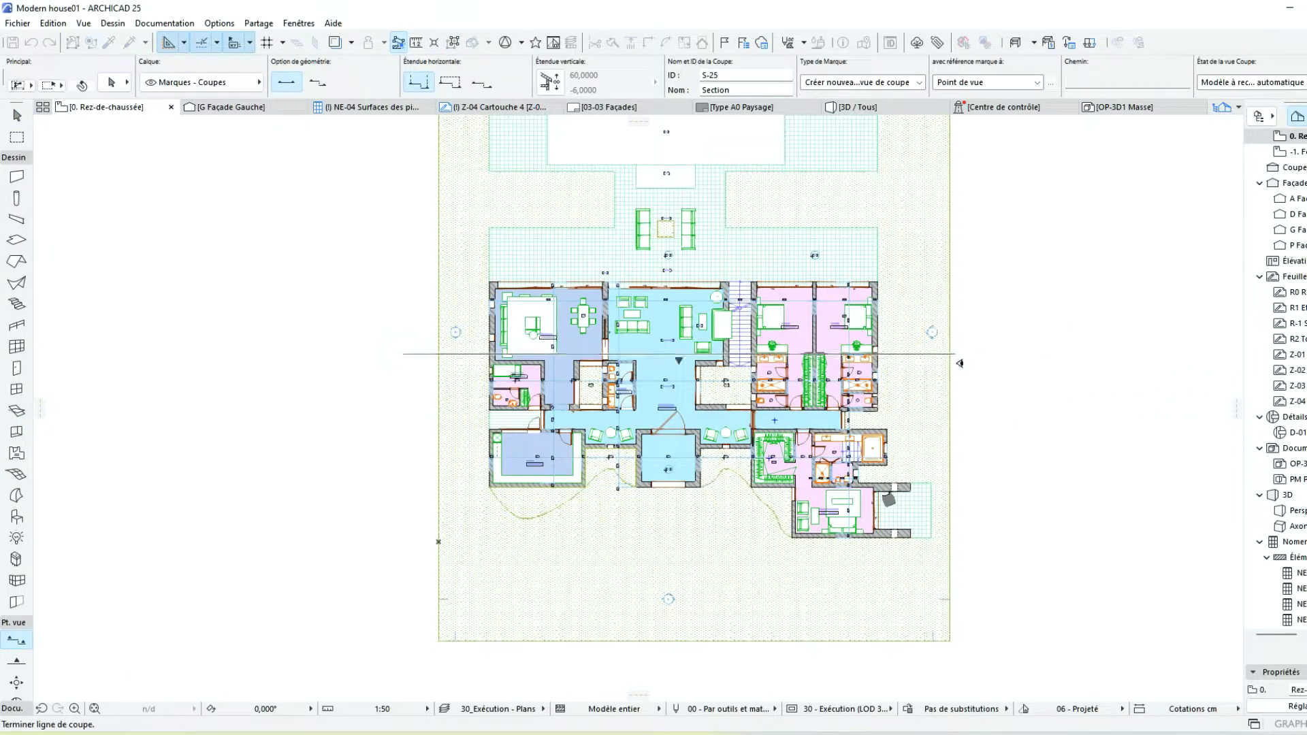
{"action": "left_click", "coordinate": [1004, 239]}
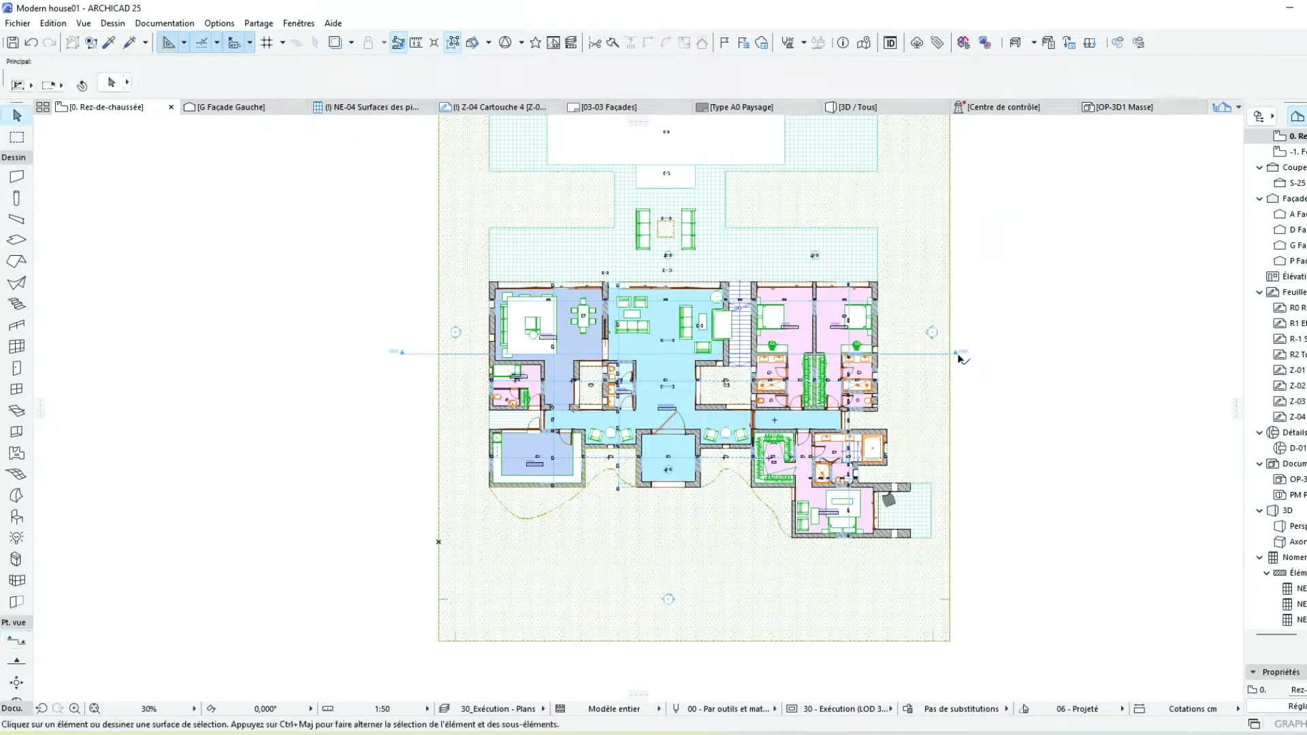
{"action": "right_click", "coordinate": [955, 356]}
{"action": "left_click", "coordinate": [970, 370]}
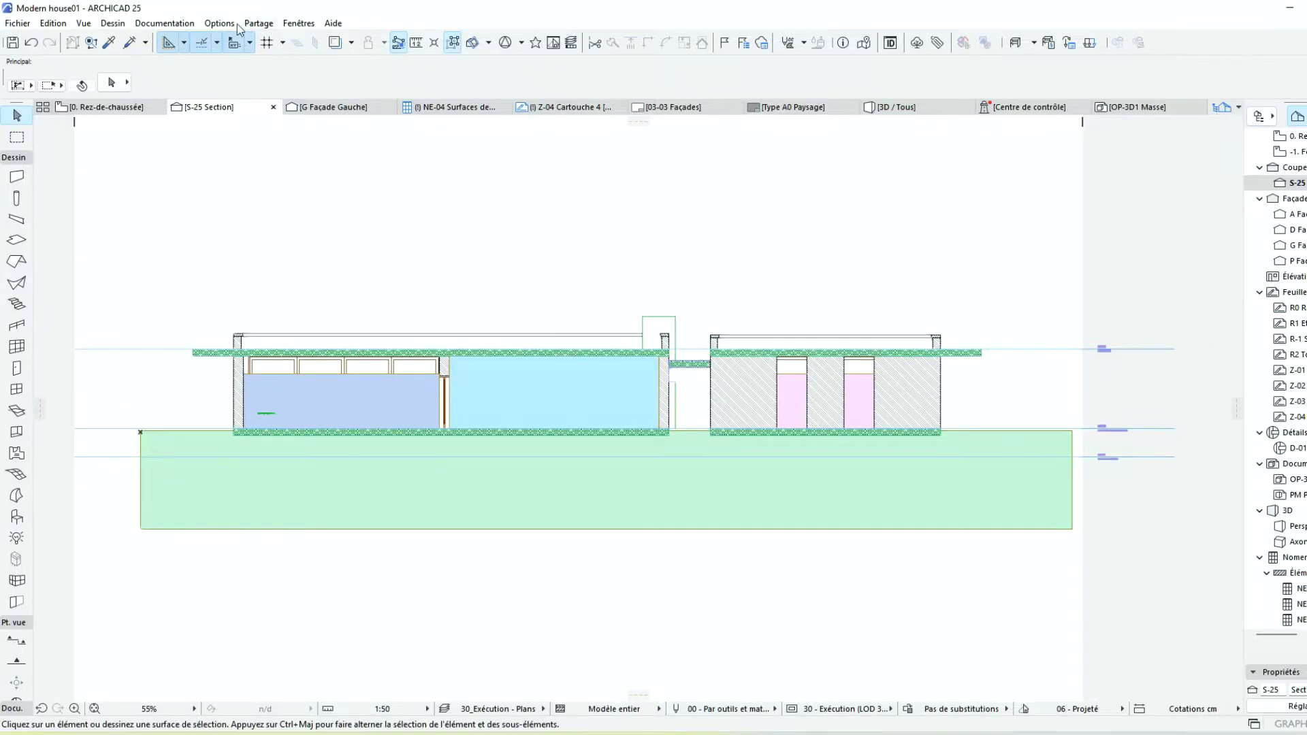
In the Legacy project preferences, untick 'Masquer Zones et leurs étiquettes associées dans vues de type Coupe'
{"action": "left_click", "coordinate": [218, 22]}
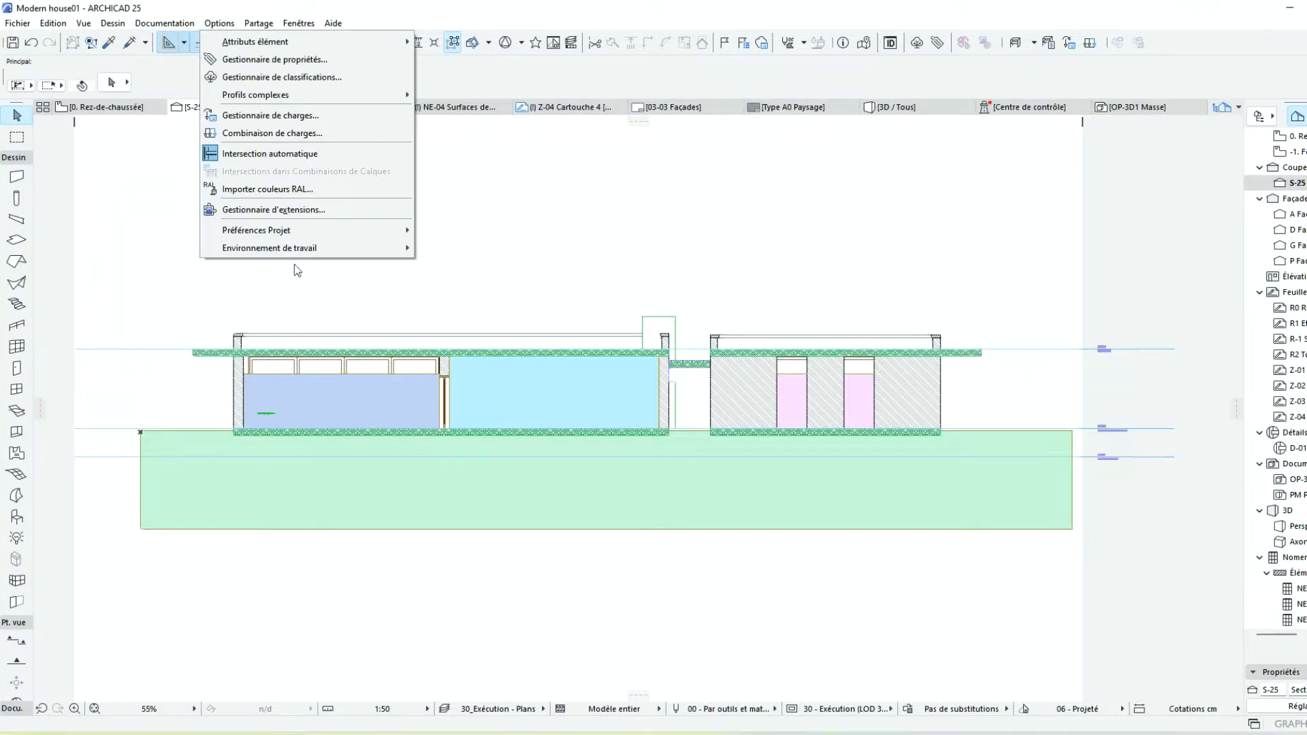
{"action": "mouse_move", "coordinate": [256, 230]}
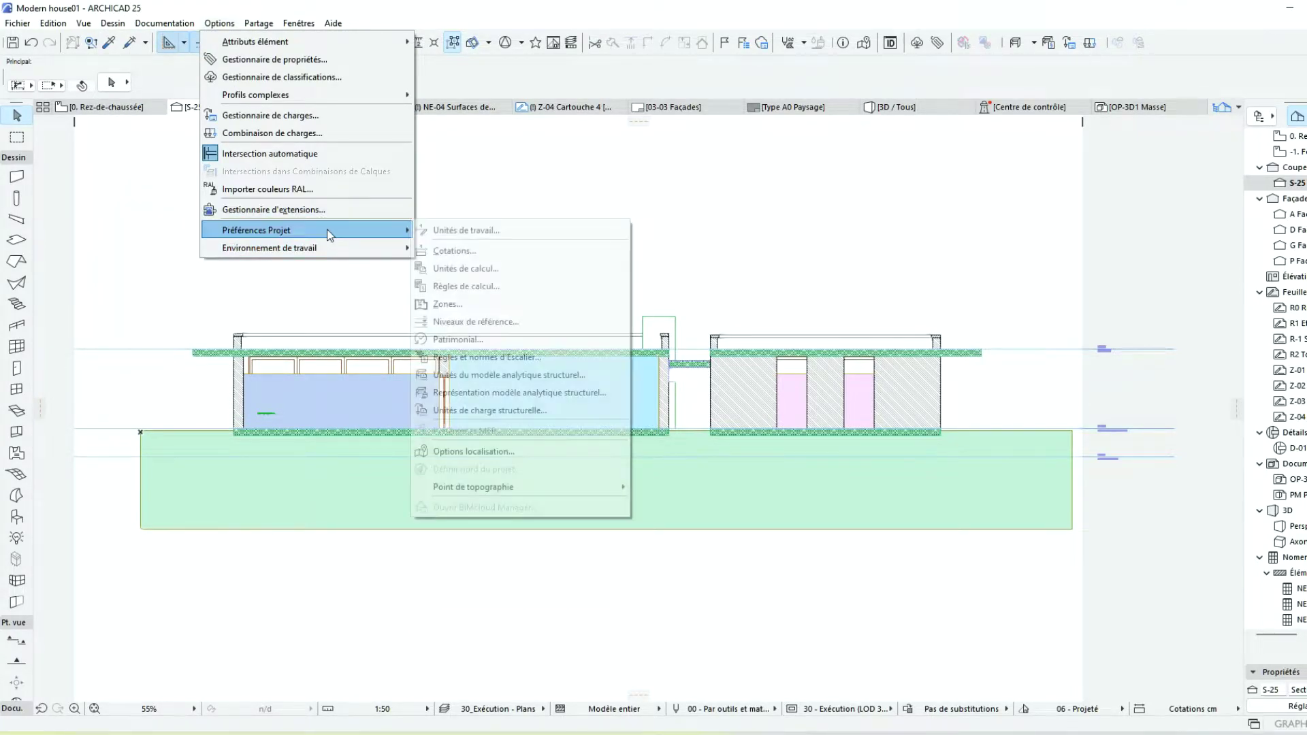
{"action": "left_click", "coordinate": [543, 335]}
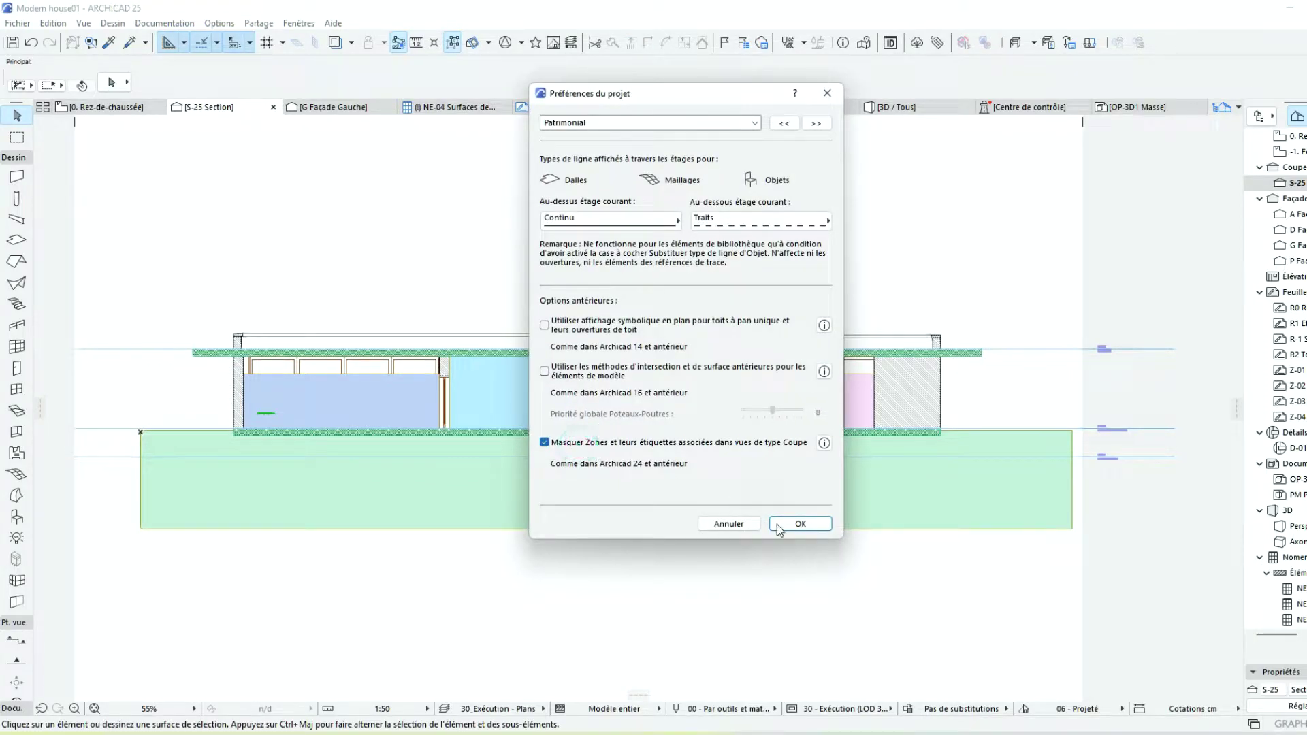
{"action": "left_click", "coordinate": [779, 524]}
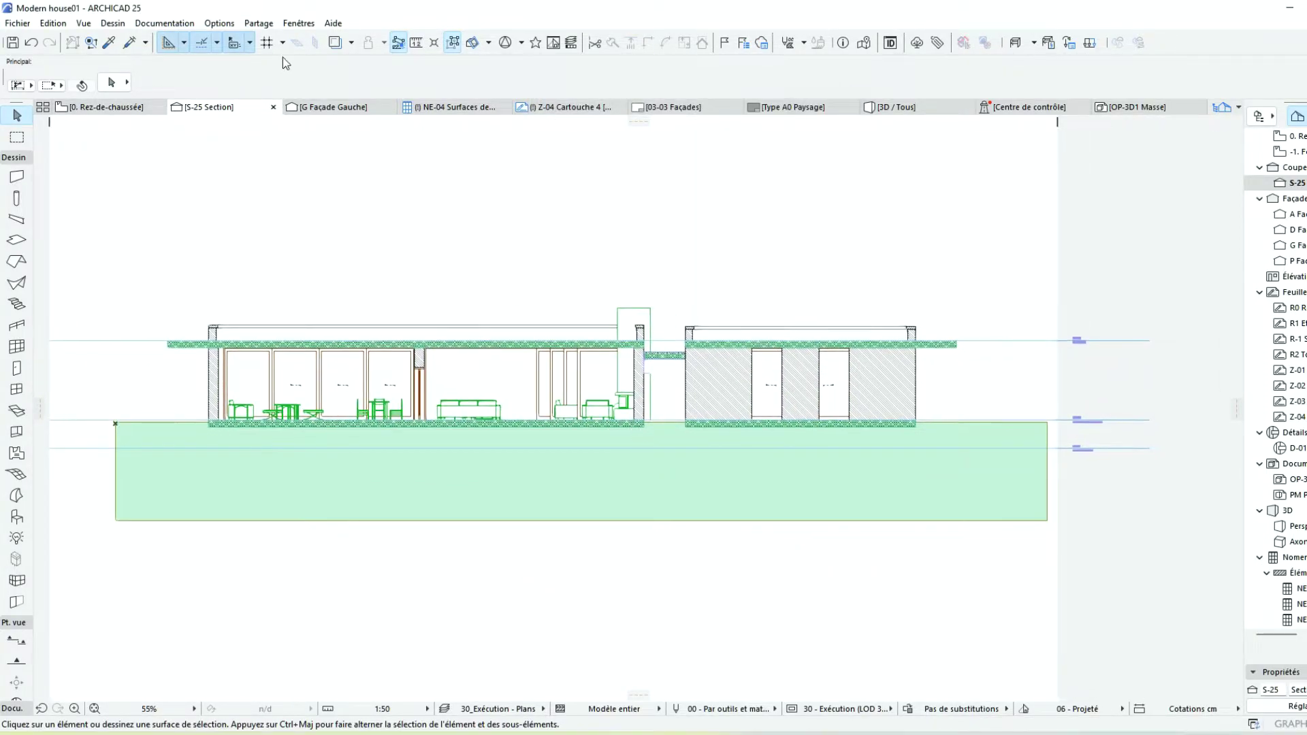
{"action": "left_click", "coordinate": [165, 24]}
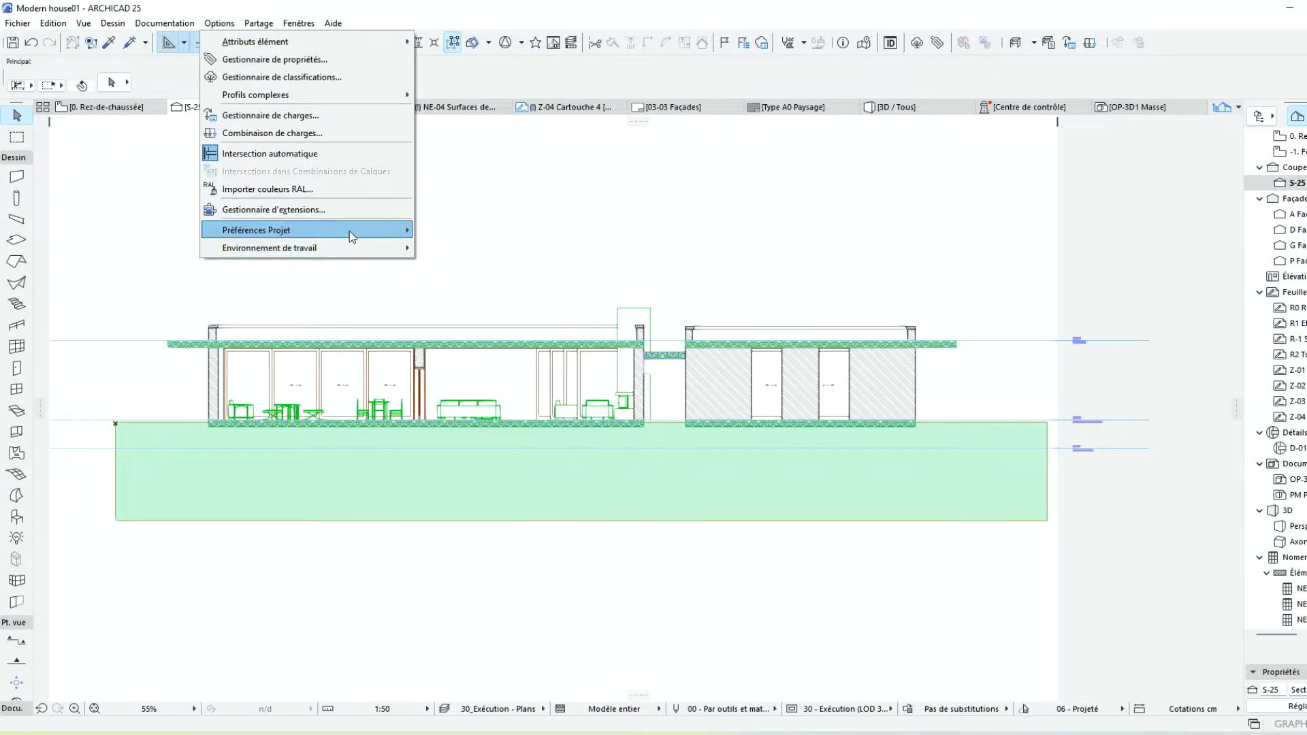
{"action": "mouse_move", "coordinate": [305, 230]}
{"action": "left_click", "coordinate": [519, 341]}
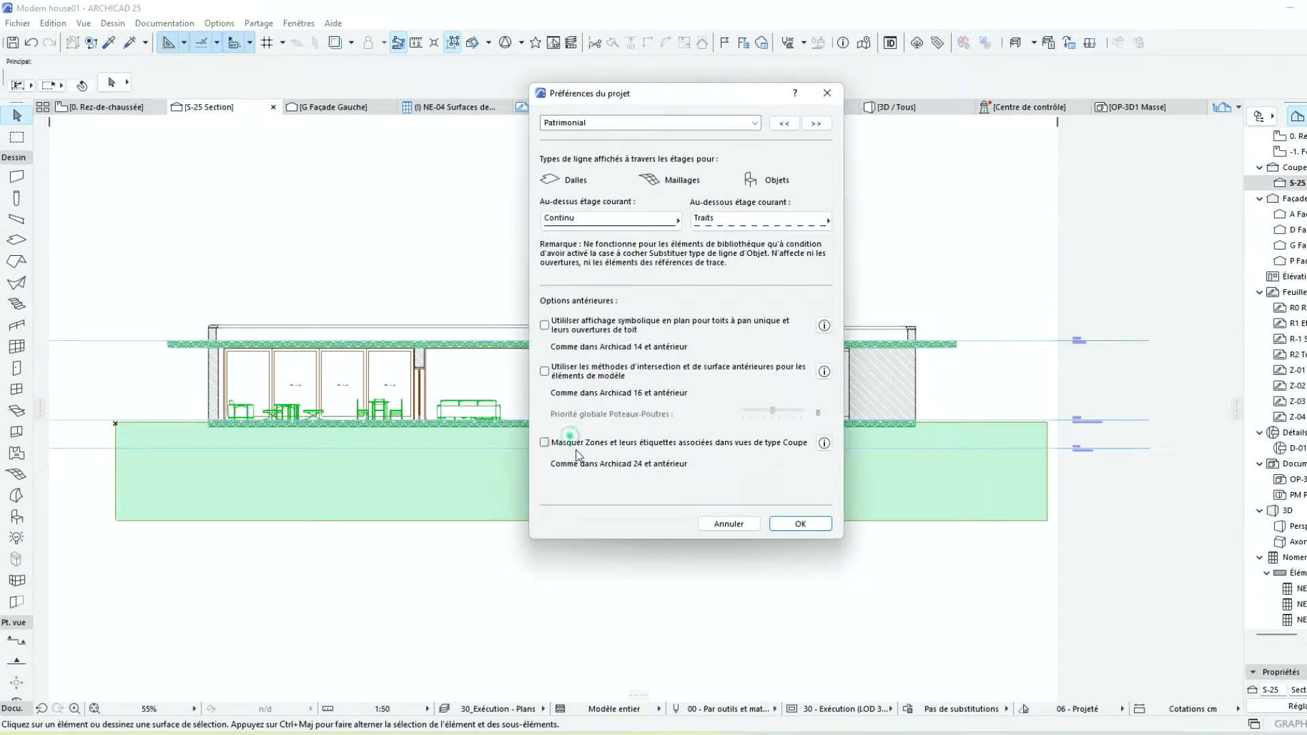
{"action": "left_click", "coordinate": [820, 523]}
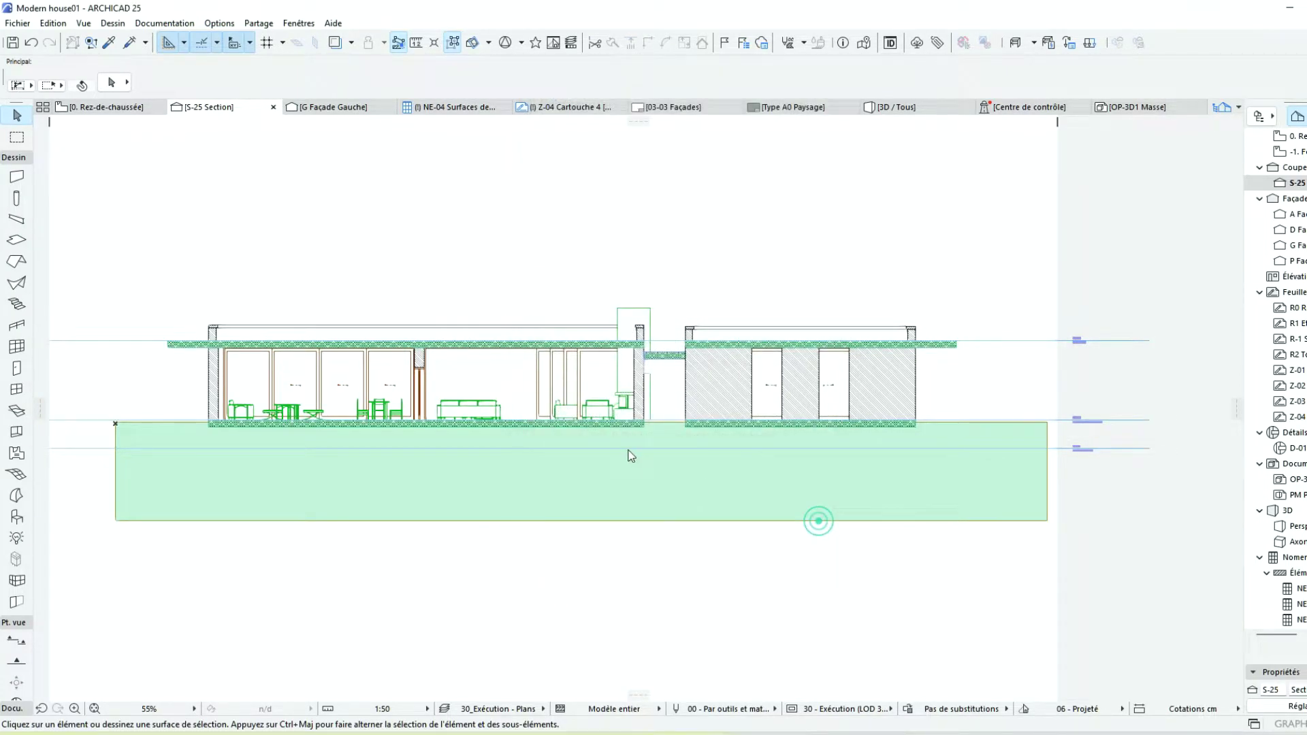
Stretch the Living Room zone's top edge up to the roof slab
{"action": "left_click", "coordinate": [402, 371]}
{"action": "scroll", "coordinate": [417, 348], "scroll_direction": "up", "scroll_amount": 4}
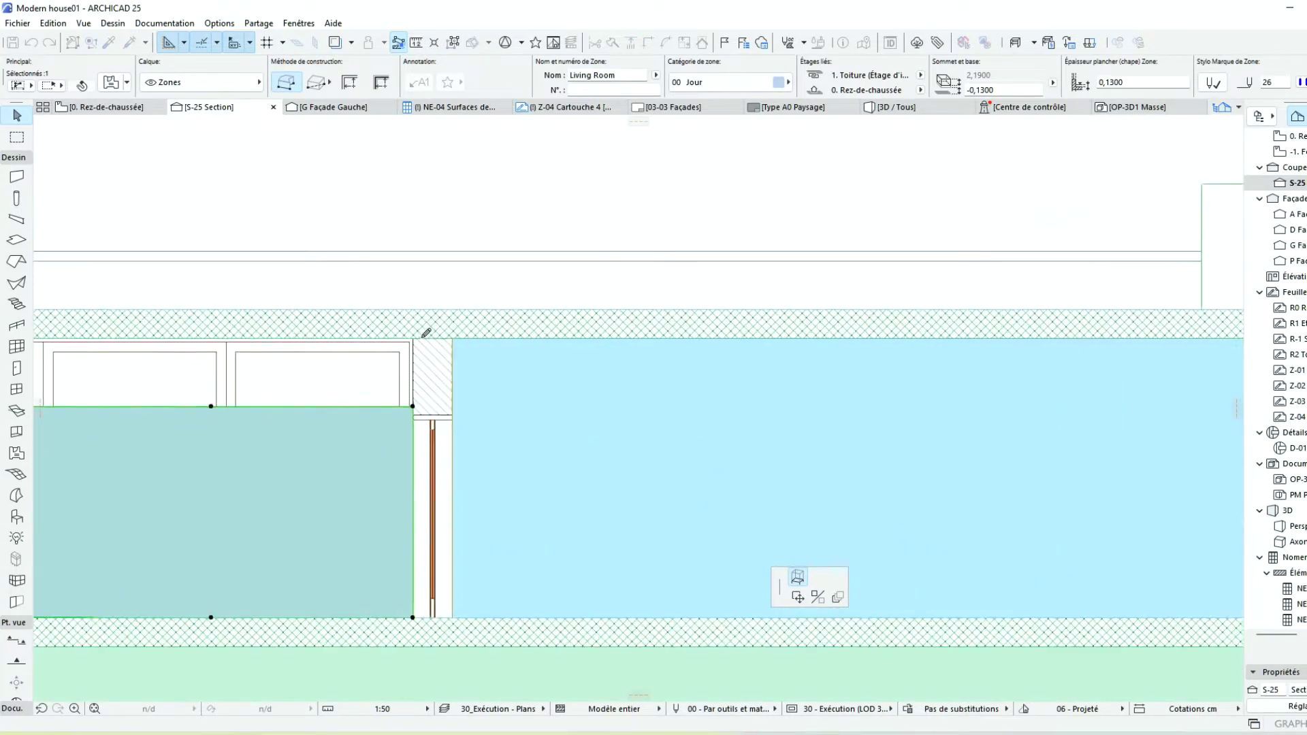
{"action": "scroll", "coordinate": [426, 333], "scroll_direction": "up", "scroll_amount": 2}
{"action": "left_click", "coordinate": [405, 334]}
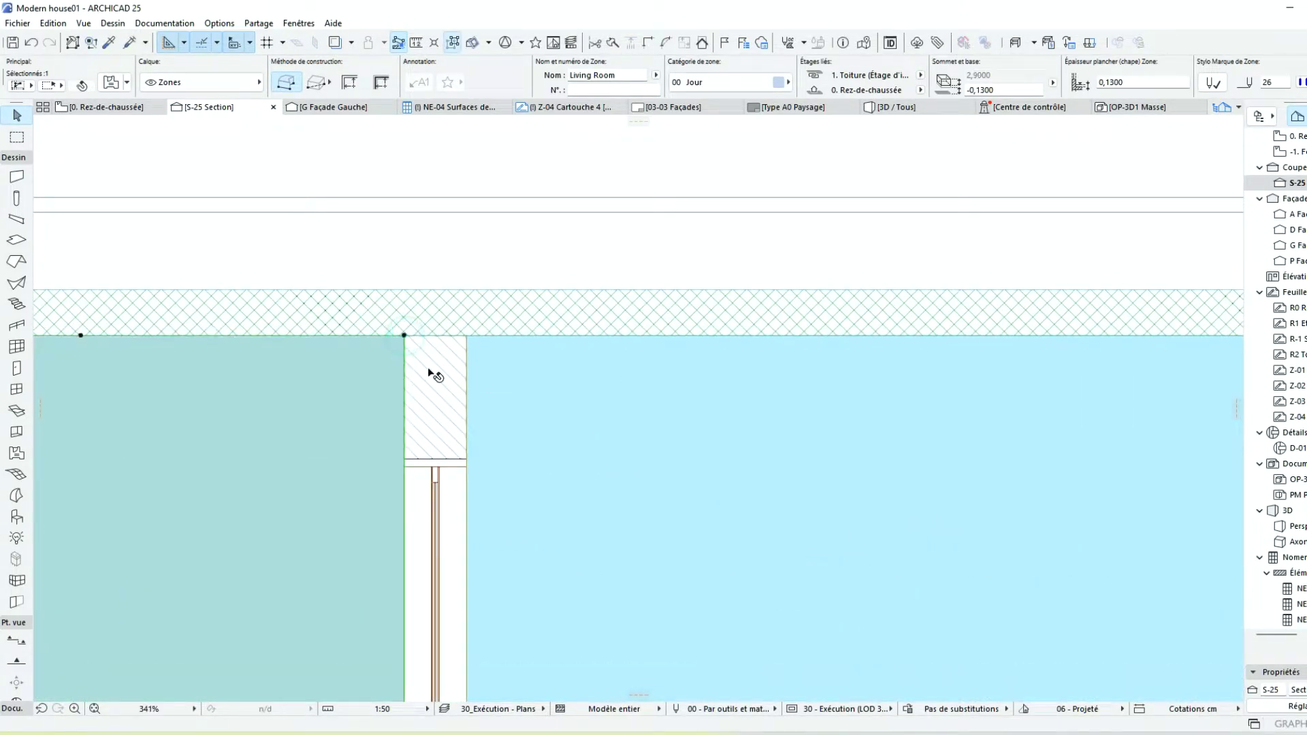
{"action": "key", "text": "Escape"}
{"action": "scroll", "coordinate": [428, 366], "scroll_direction": "down", "scroll_amount": 2}
{"action": "scroll", "coordinate": [485, 382], "scroll_direction": "down", "scroll_amount": 3}
Raise both small room zones' top edges to the slab at 2,9000, then clear the selection
{"action": "middle_click_drag", "start_coordinate": [669, 418], "coordinate": [710, 431]}
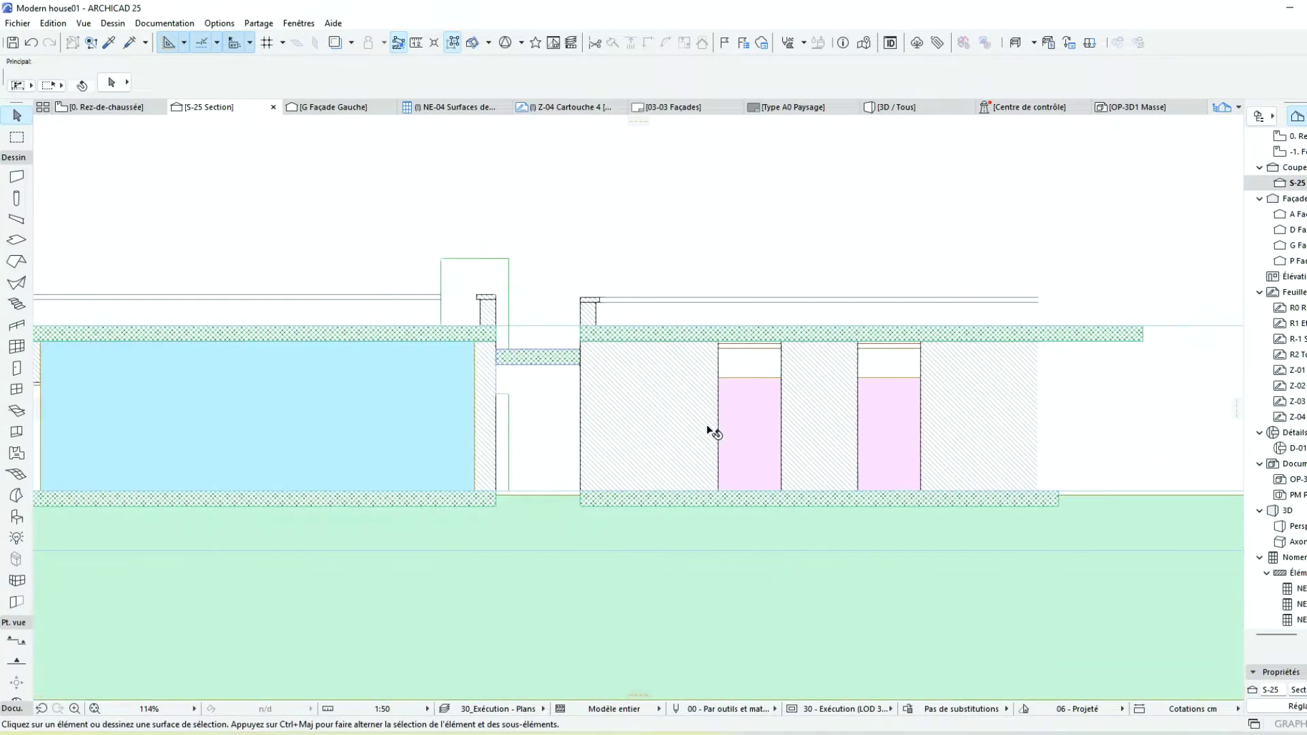
{"action": "left_click", "coordinate": [736, 406]}
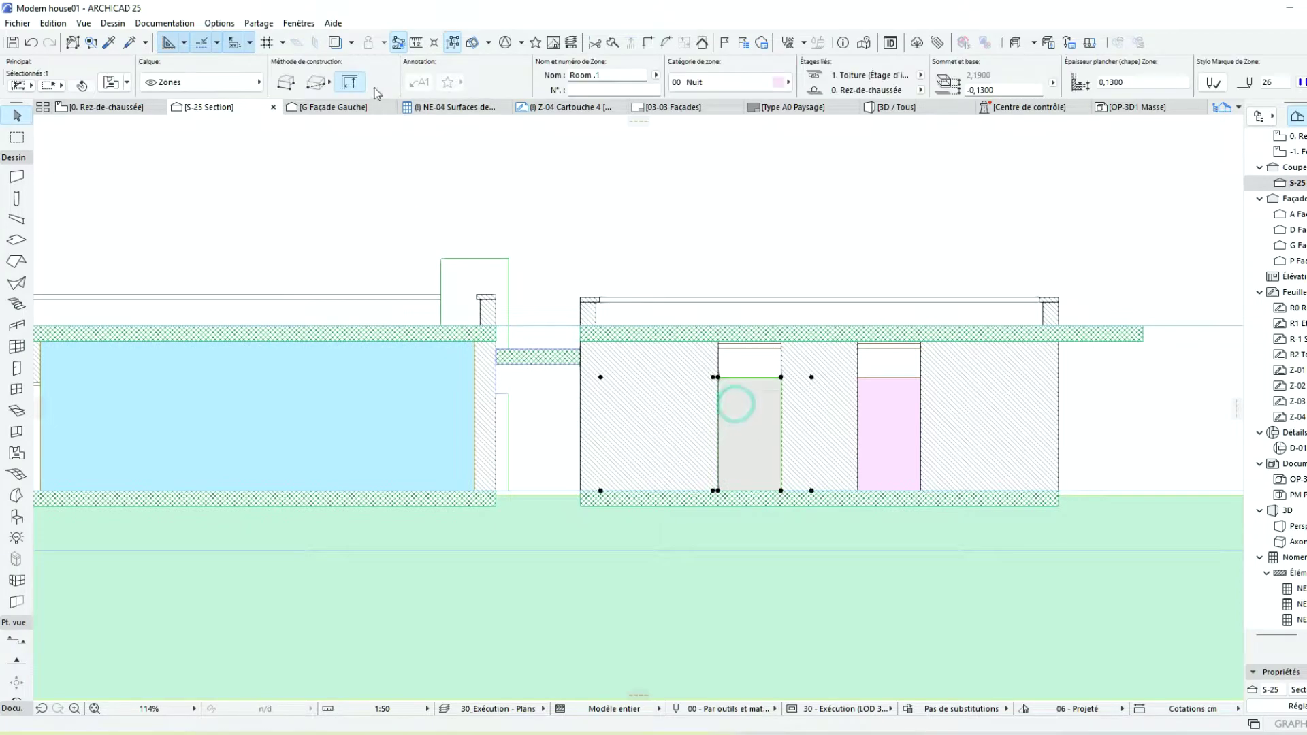
{"action": "double_click", "coordinate": [591, 76]}
{"action": "left_click", "coordinate": [909, 409], "text": "shift"}
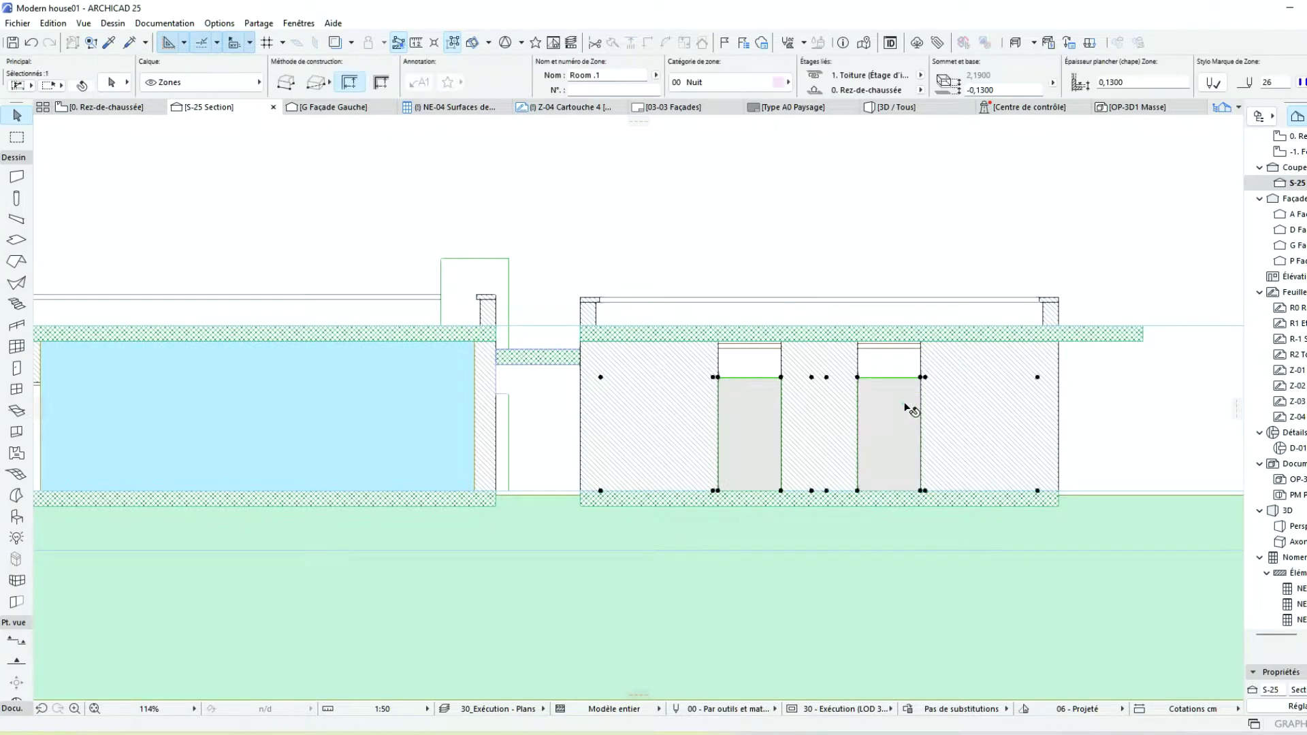
{"action": "left_click", "coordinate": [923, 378]}
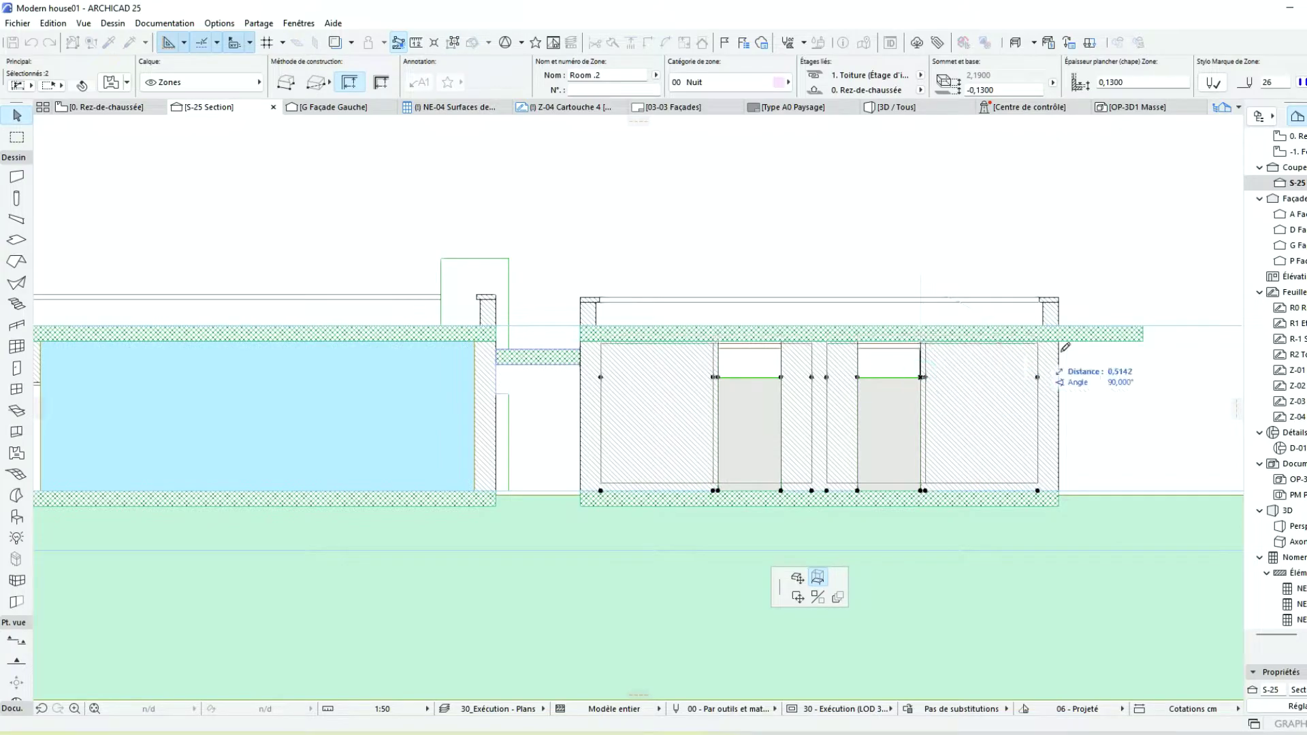
{"action": "left_click", "coordinate": [1041, 340]}
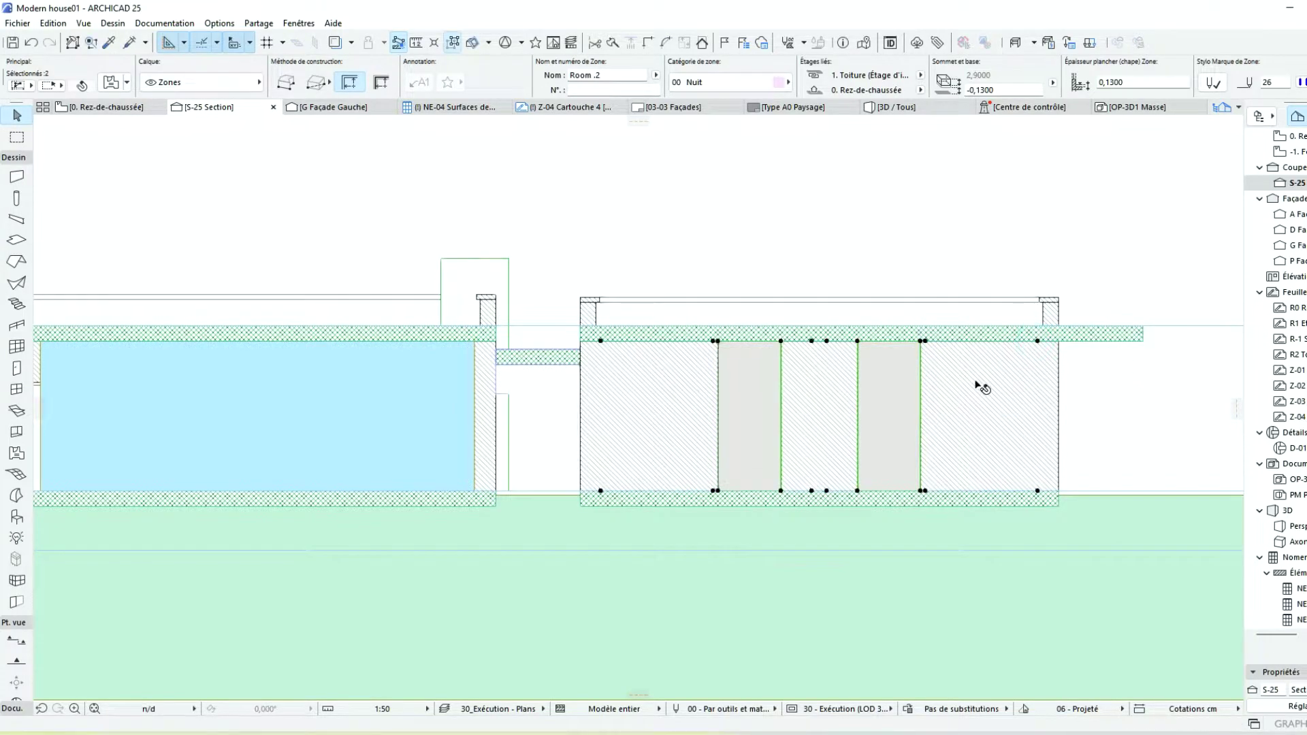
{"action": "key", "text": "Escape"}
{"action": "scroll", "coordinate": [863, 354], "scroll_direction": "down", "scroll_amount": 3}
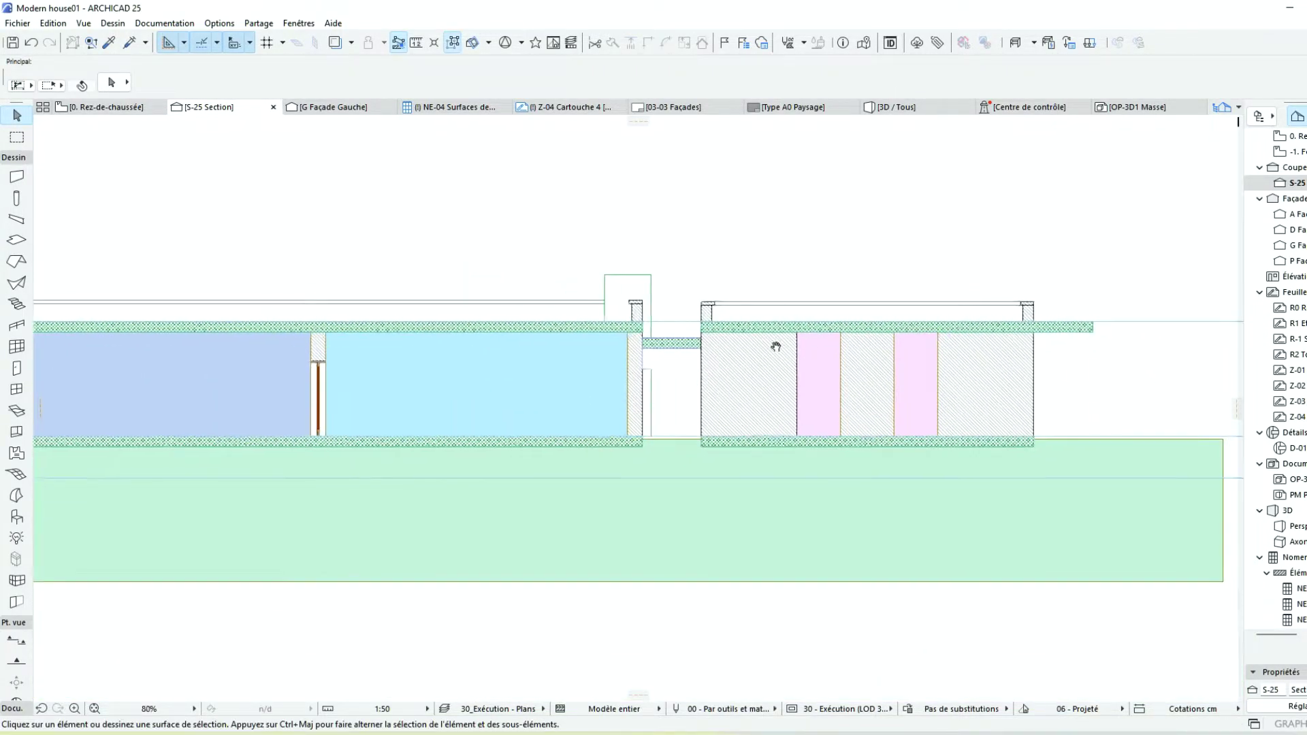
{"action": "left_click", "coordinate": [329, 372]}
{"action": "key", "text": "Escape"}
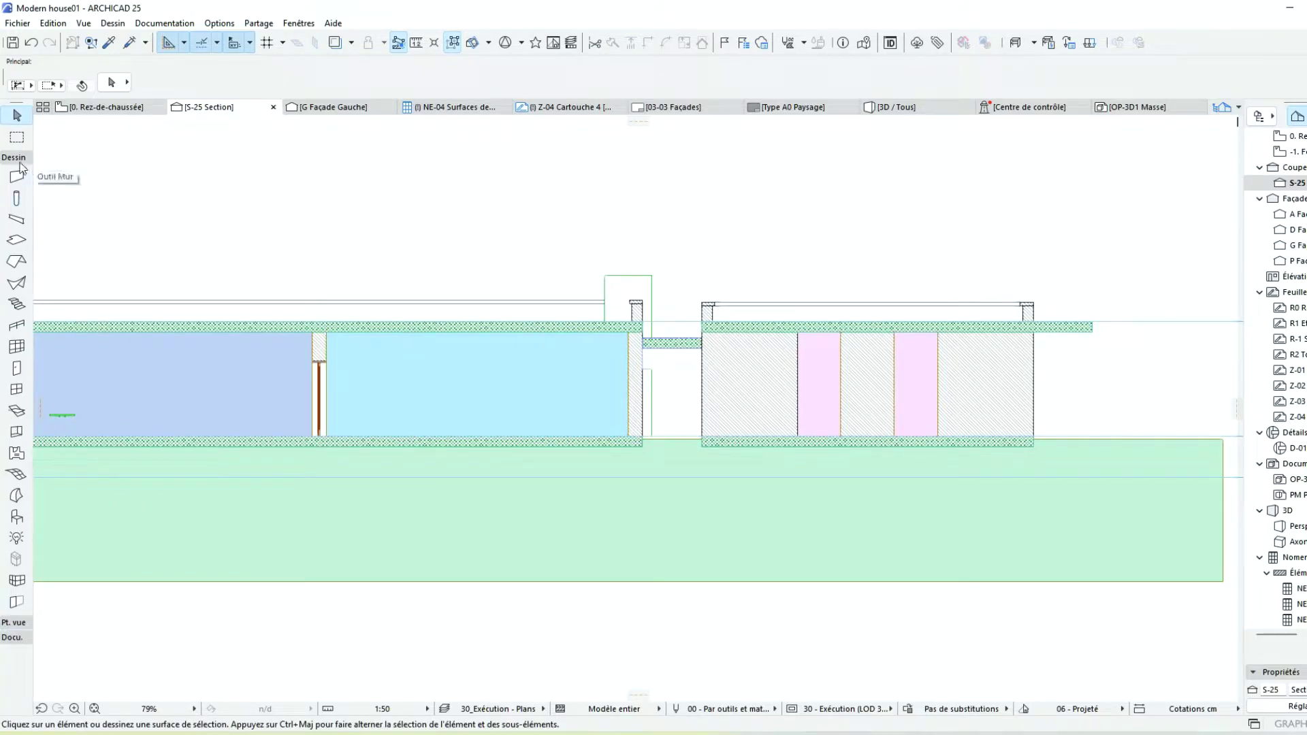
Pick the Label tool from the Docu. group with type Étiquette Zone 25
{"action": "left_click", "coordinate": [20, 162]}
{"action": "left_click", "coordinate": [25, 316]}
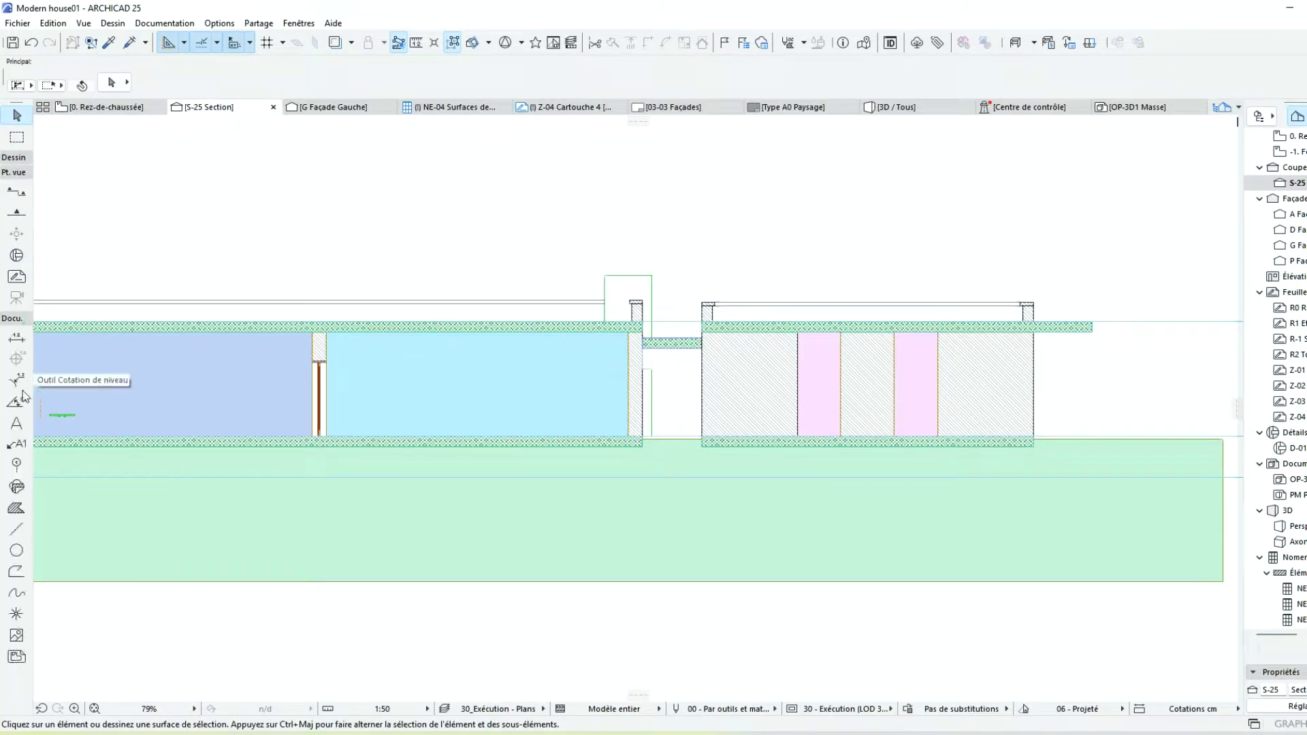
{"action": "left_click", "coordinate": [15, 447]}
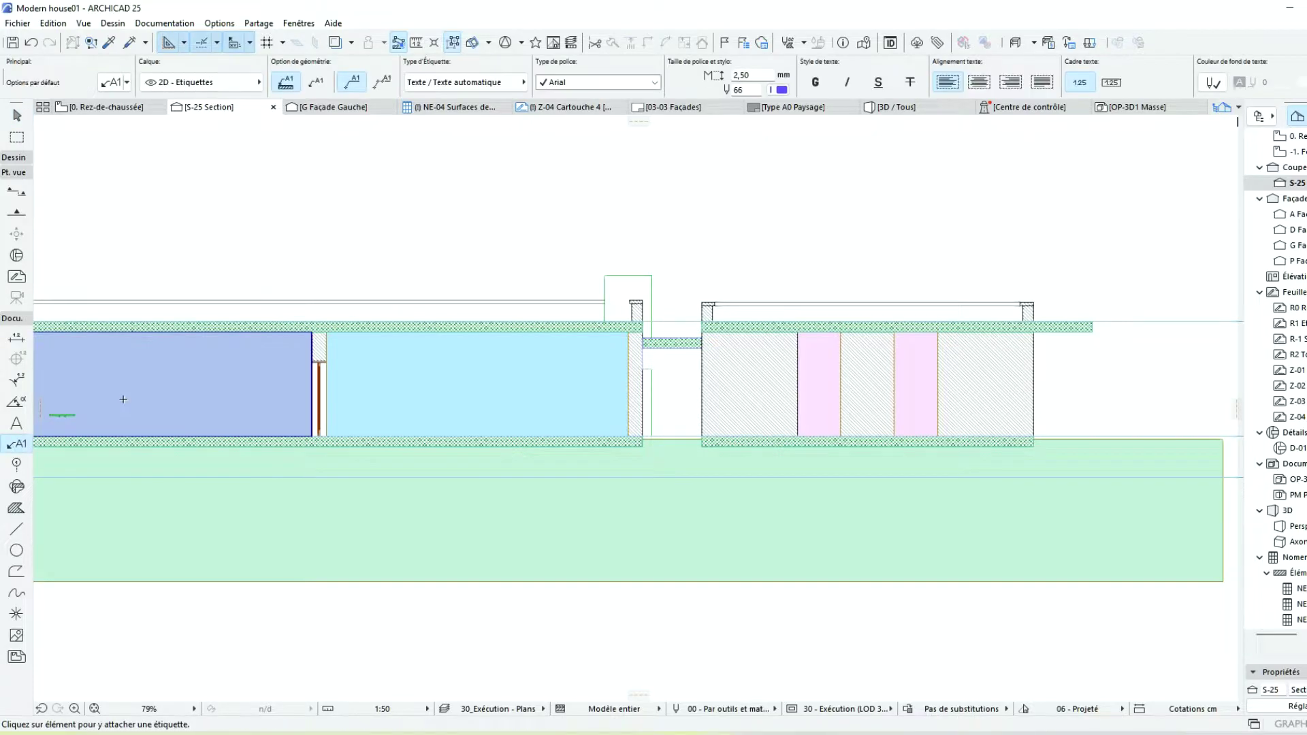
{"action": "left_click", "coordinate": [512, 88]}
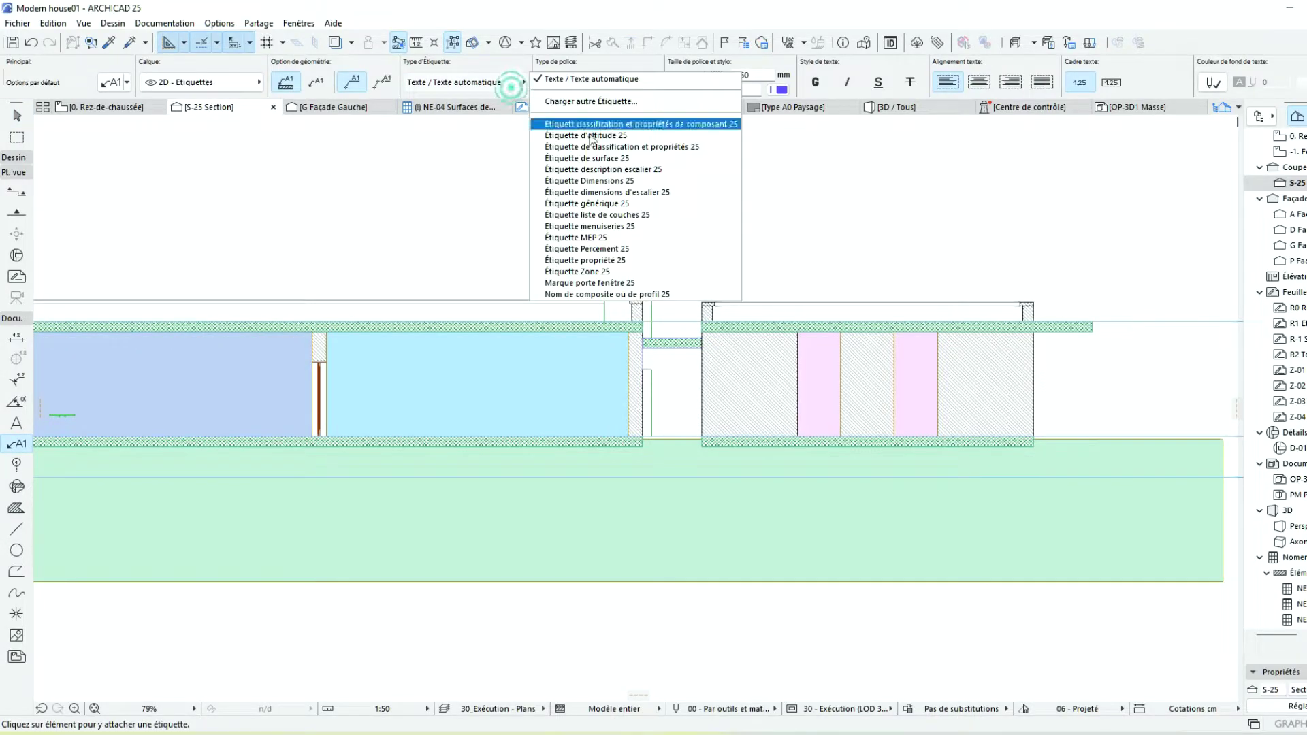
{"action": "left_click", "coordinate": [613, 283]}
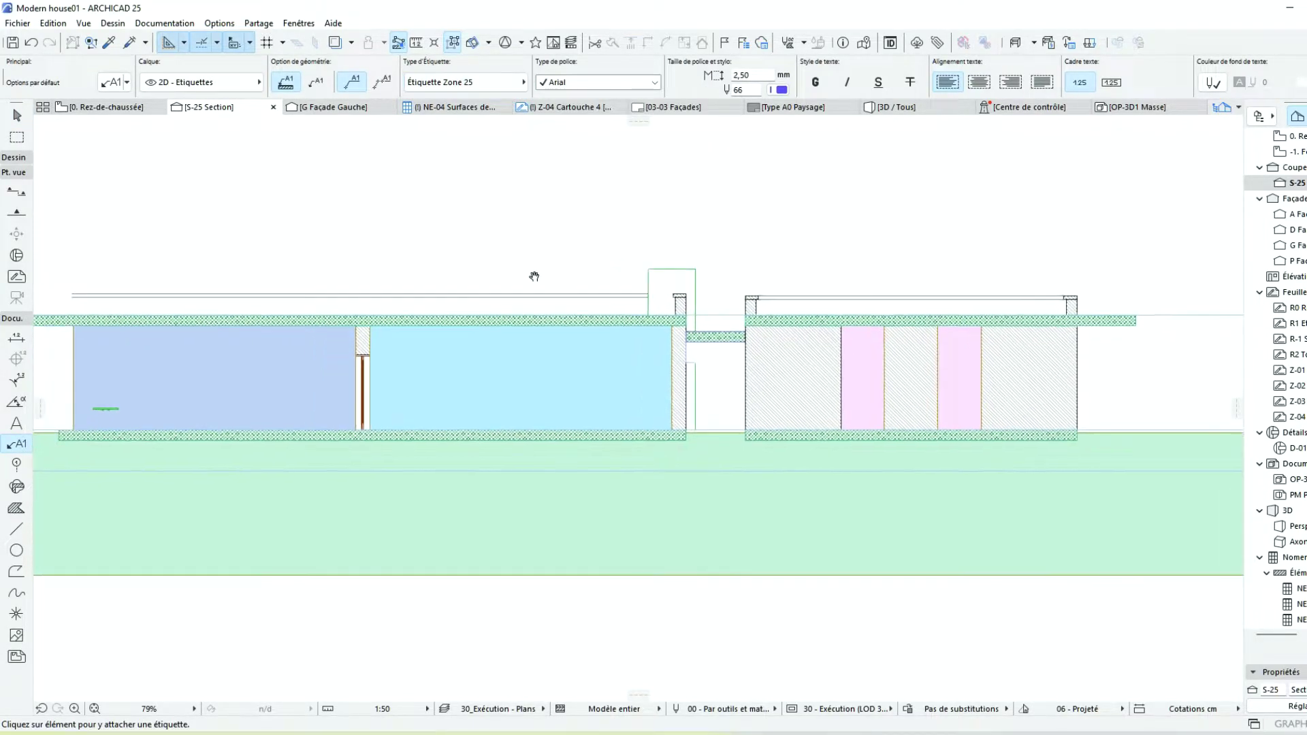
Browse the label font list and keep Arial as the font
{"action": "left_click", "coordinate": [564, 85]}
{"action": "scroll", "coordinate": [579, 110], "scroll_direction": "down", "scroll_amount": 20}
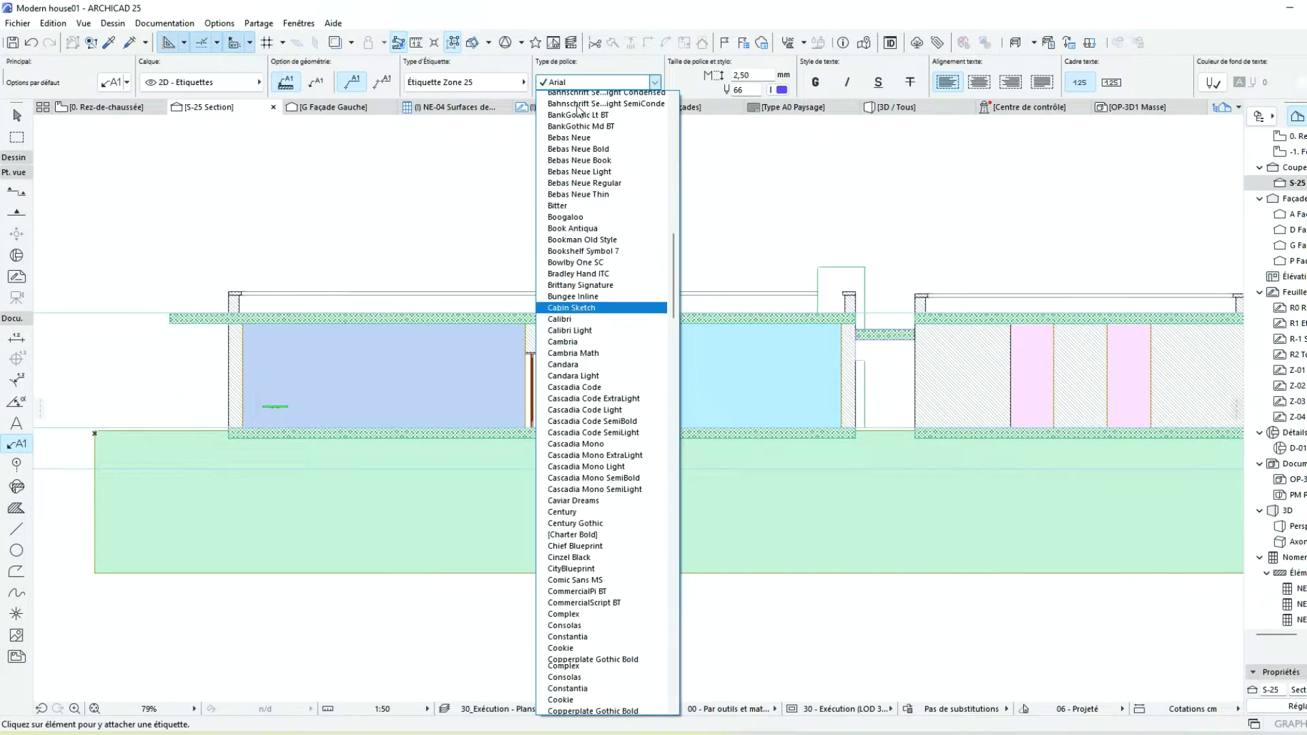
{"action": "scroll", "coordinate": [579, 110], "scroll_direction": "down", "scroll_amount": 20}
{"action": "scroll", "coordinate": [579, 111], "scroll_direction": "up", "scroll_amount": 10}
{"action": "scroll", "coordinate": [579, 111], "scroll_direction": "down", "scroll_amount": 10}
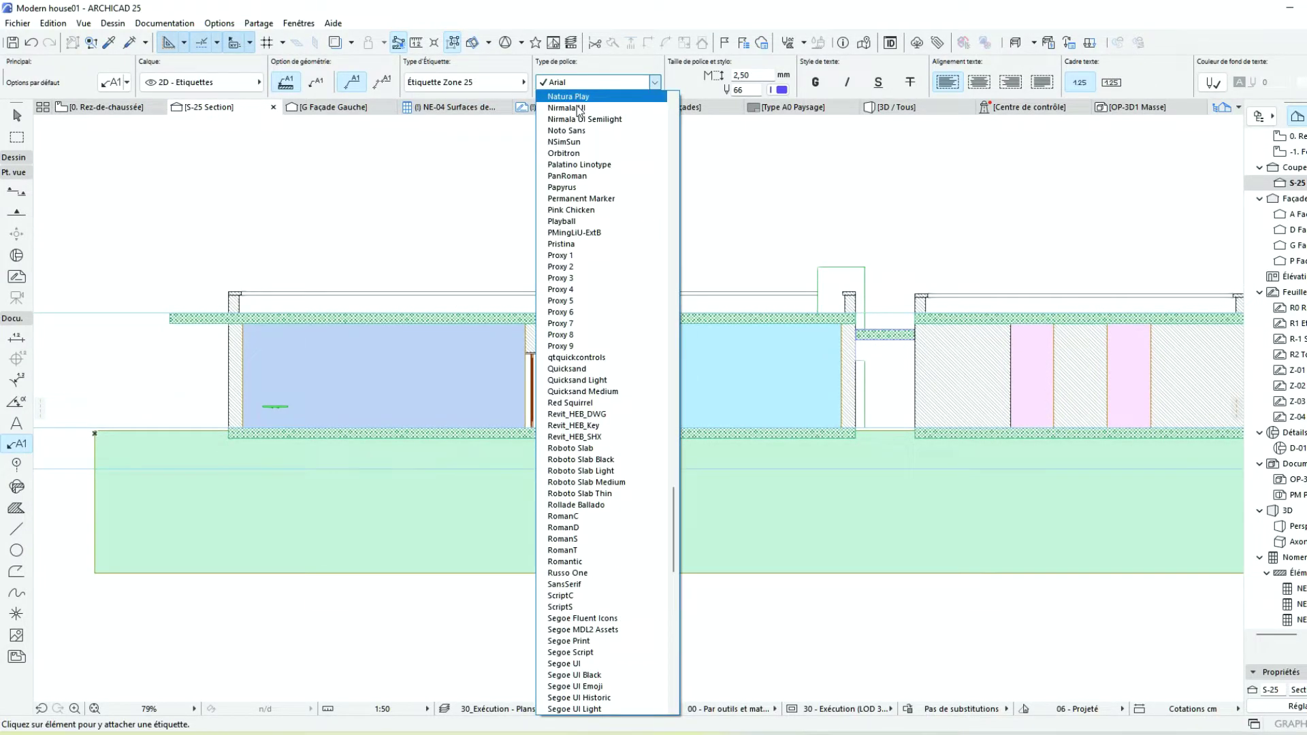
{"action": "scroll", "coordinate": [602, 178], "scroll_direction": "down", "scroll_amount": 6}
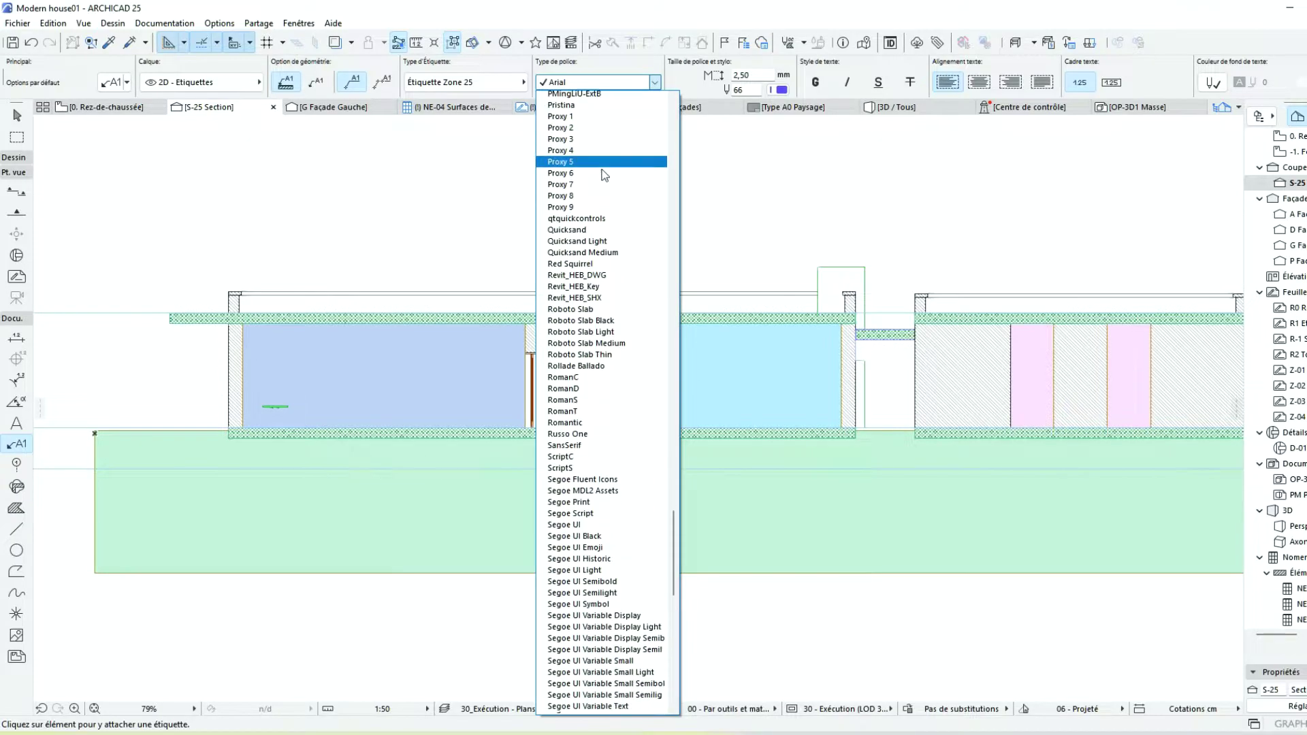
{"action": "scroll", "coordinate": [607, 321], "scroll_direction": "down", "scroll_amount": 8}
{"action": "scroll", "coordinate": [587, 485], "scroll_direction": "down", "scroll_amount": 7}
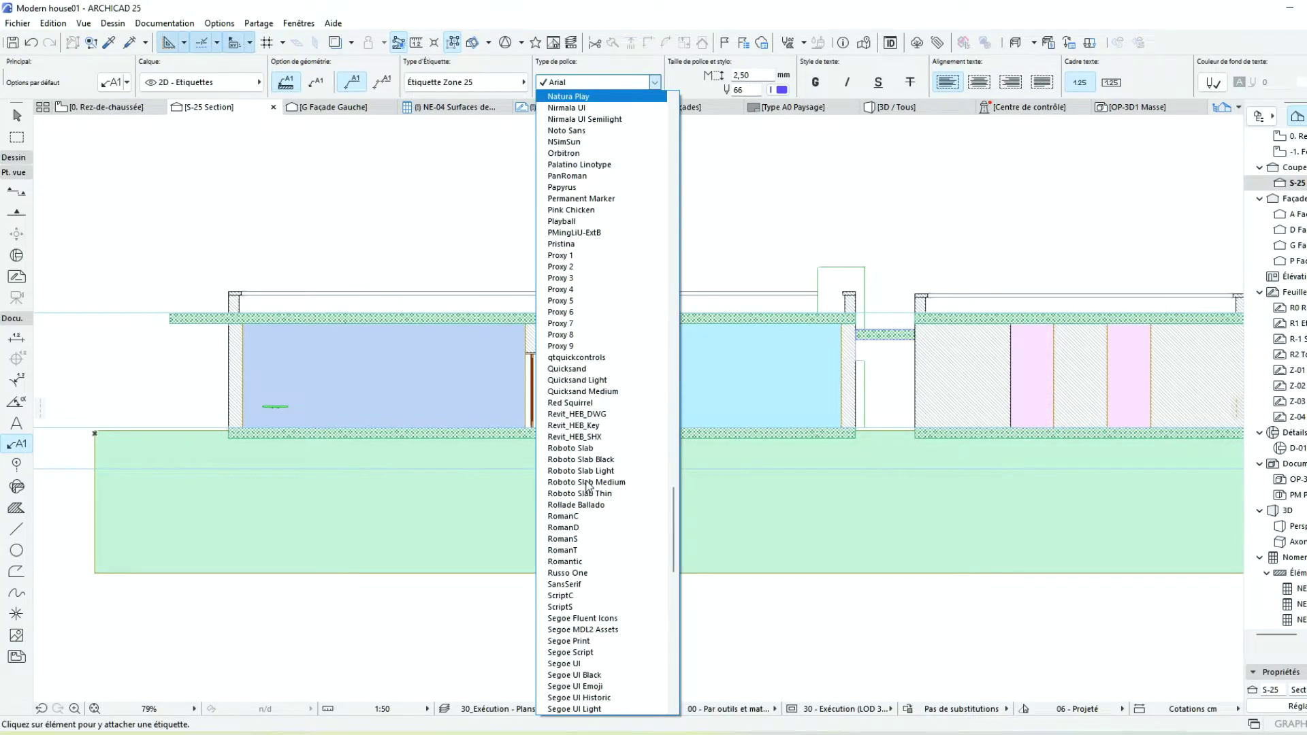
{"action": "scroll", "coordinate": [588, 485], "scroll_direction": "down", "scroll_amount": 7}
{"action": "key", "text": "Escape"}
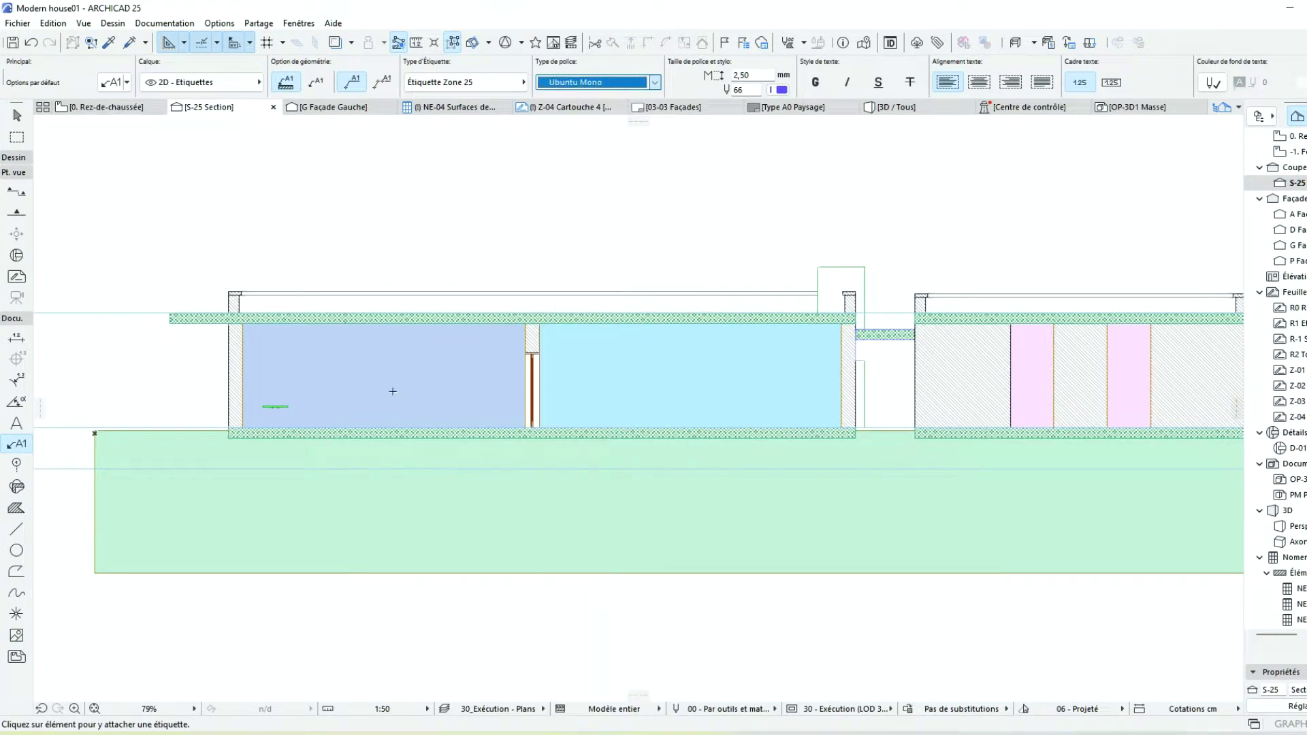
{"action": "scroll", "coordinate": [373, 382], "scroll_direction": "up", "scroll_amount": 2}
Place zone labels on the Living Room, Communication and Room 1 zones
{"action": "left_click", "coordinate": [411, 403]}
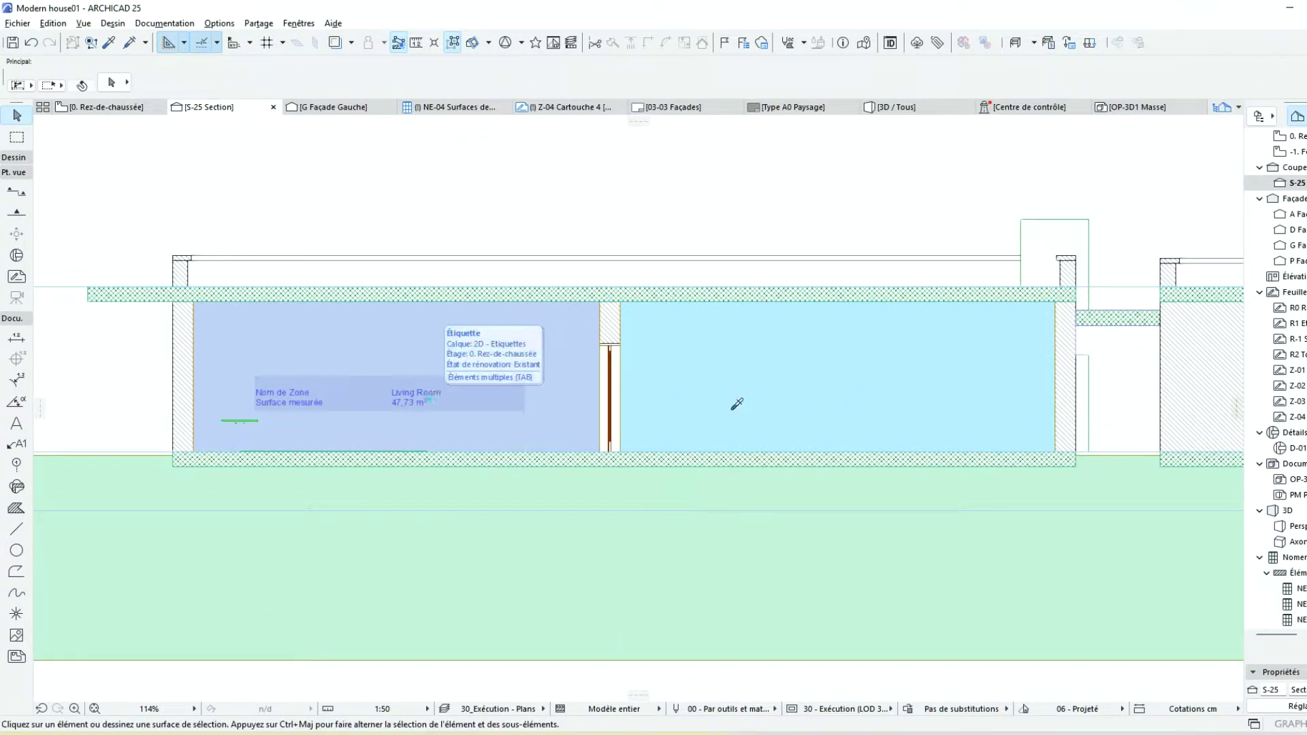
{"action": "left_click", "coordinate": [752, 405]}
{"action": "middle_click_drag", "start_coordinate": [952, 431], "coordinate": [735, 421]}
{"action": "middle_click_drag", "start_coordinate": [1117, 422], "coordinate": [906, 402]}
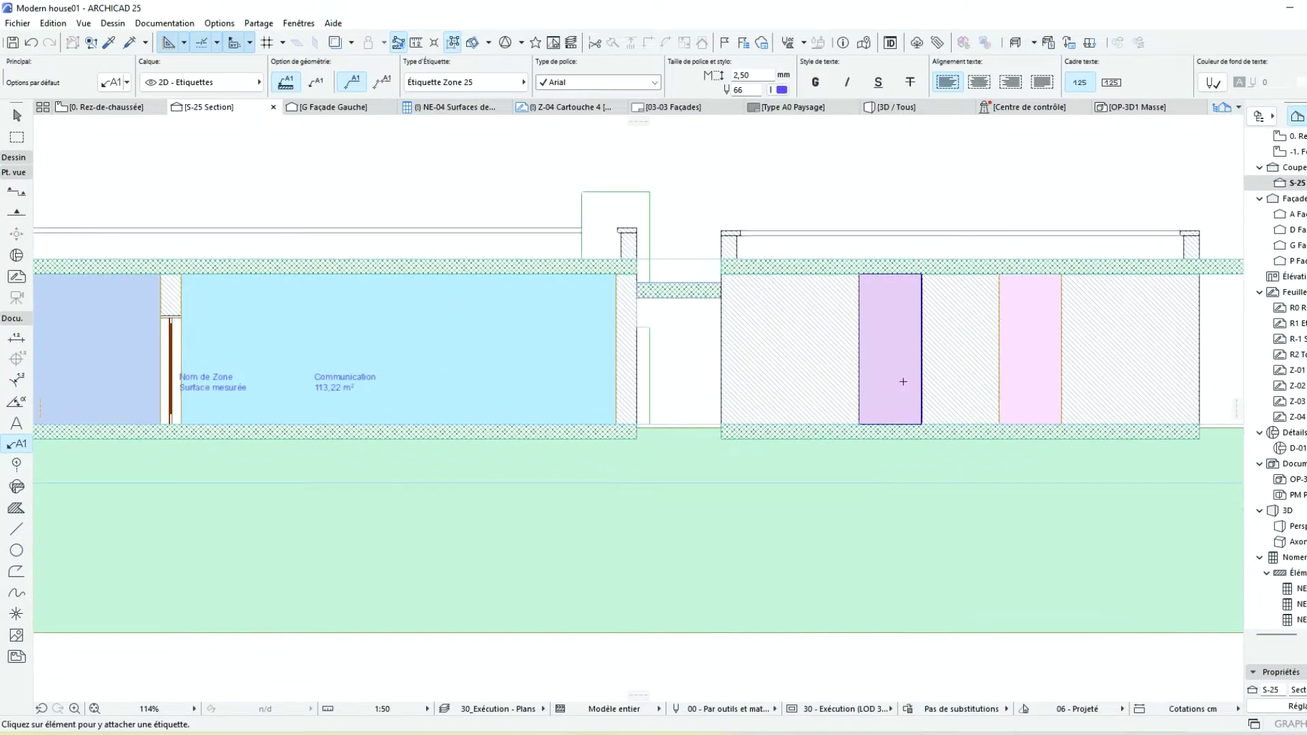
{"action": "left_click", "coordinate": [904, 382]}
Label the Room 2 zone and open the selected label's settings with Ctrl+T
{"action": "middle_click_drag", "start_coordinate": [1042, 402], "coordinate": [872, 385]}
{"action": "left_click", "coordinate": [872, 385]}
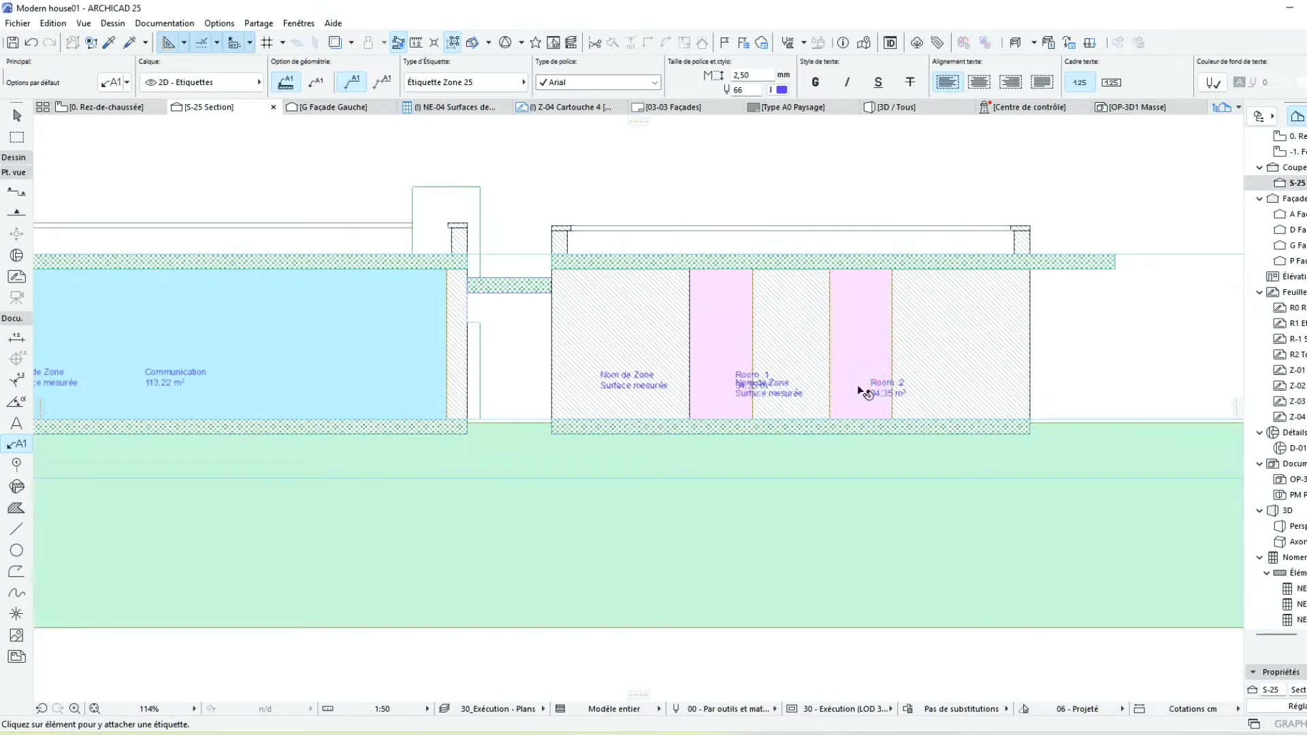
{"action": "scroll", "coordinate": [735, 374], "scroll_direction": "down", "scroll_amount": 1}
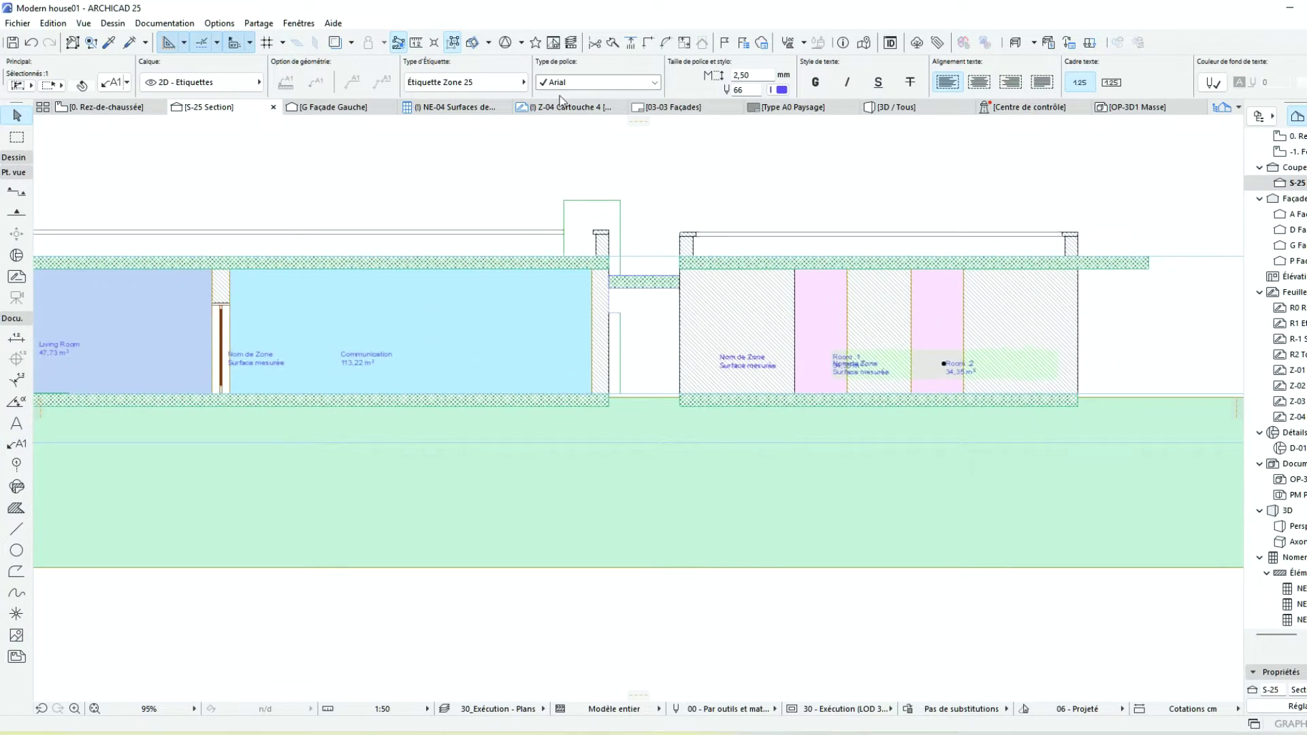
{"action": "key", "text": "ctrl+t"}
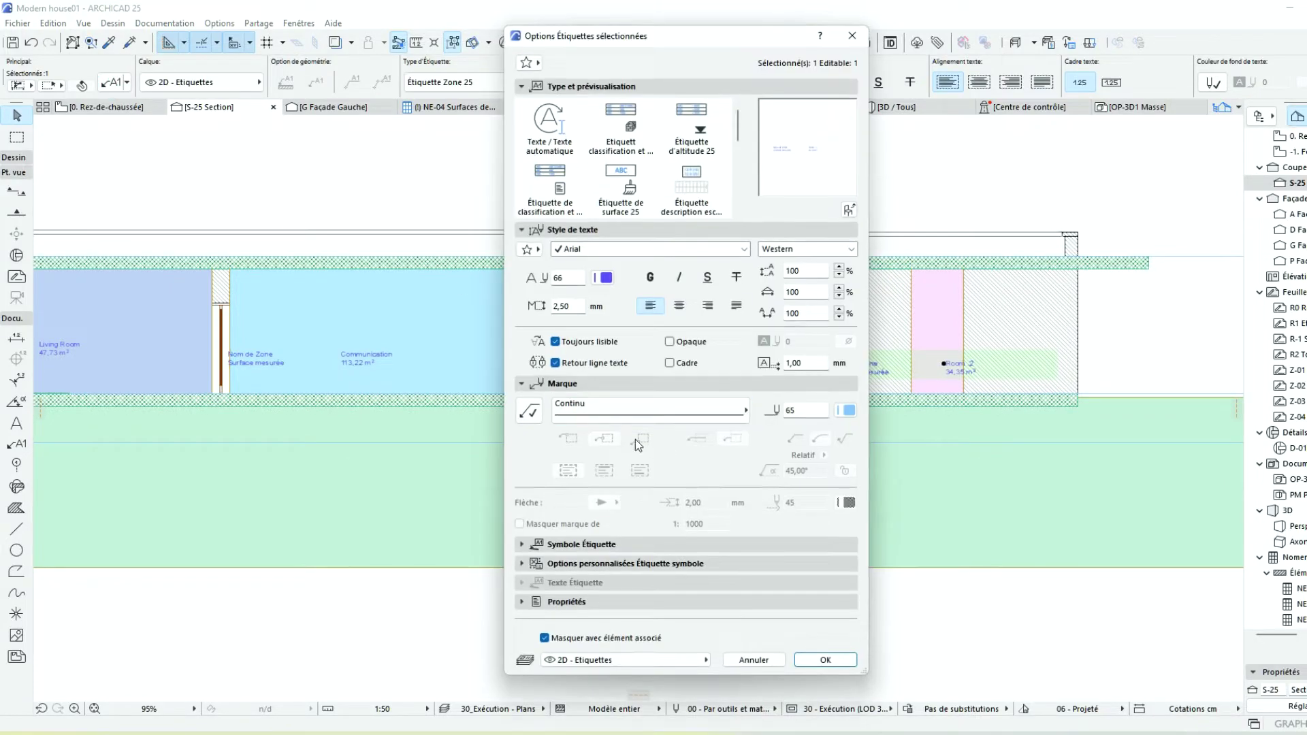
Set the label's 'Afficher données par' option to show group names with values
{"action": "left_click", "coordinate": [575, 544]}
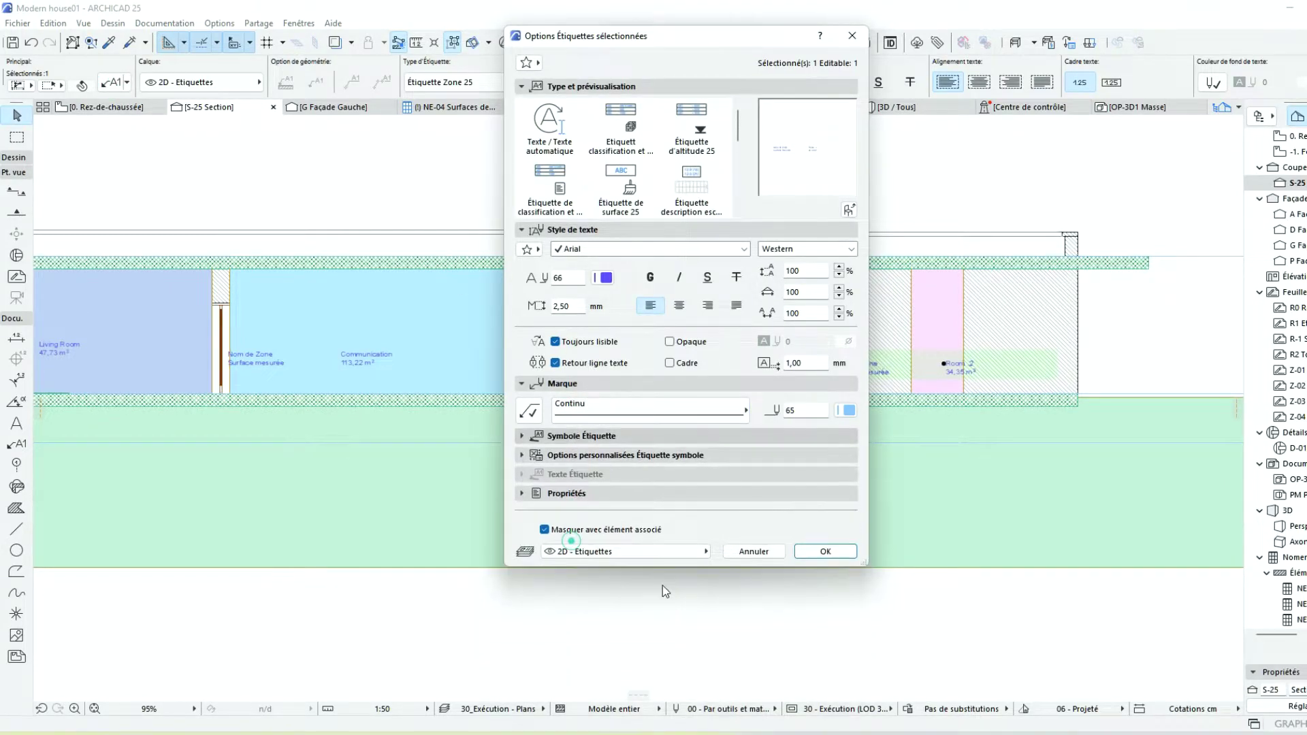
{"action": "left_click", "coordinate": [636, 529]}
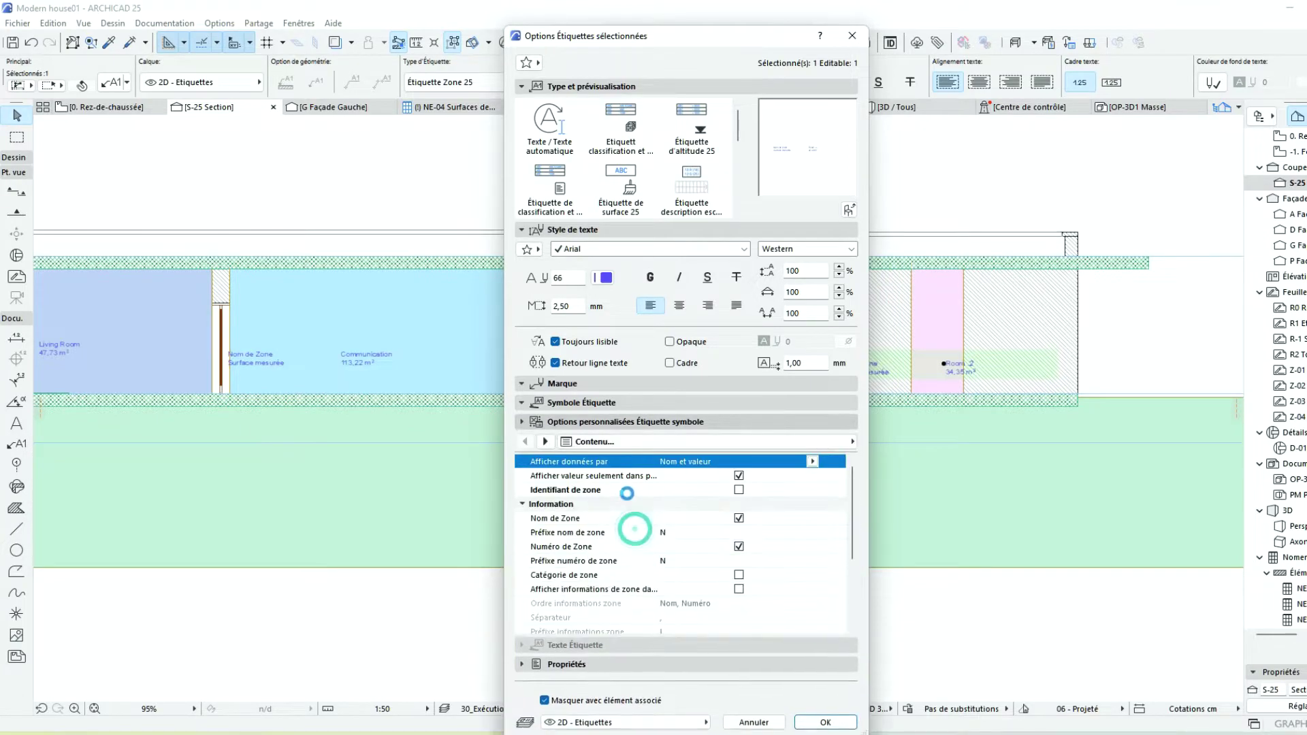
{"action": "left_click", "coordinate": [813, 441]}
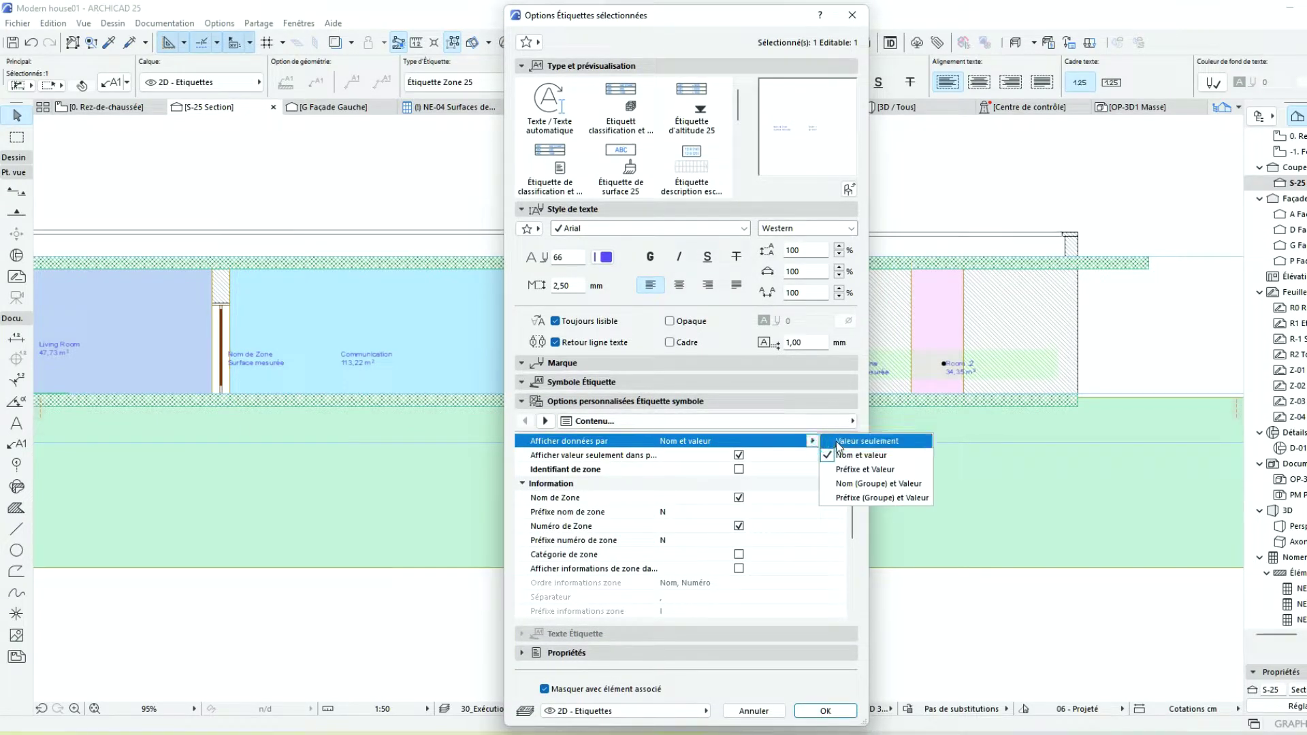
{"action": "left_click", "coordinate": [875, 484]}
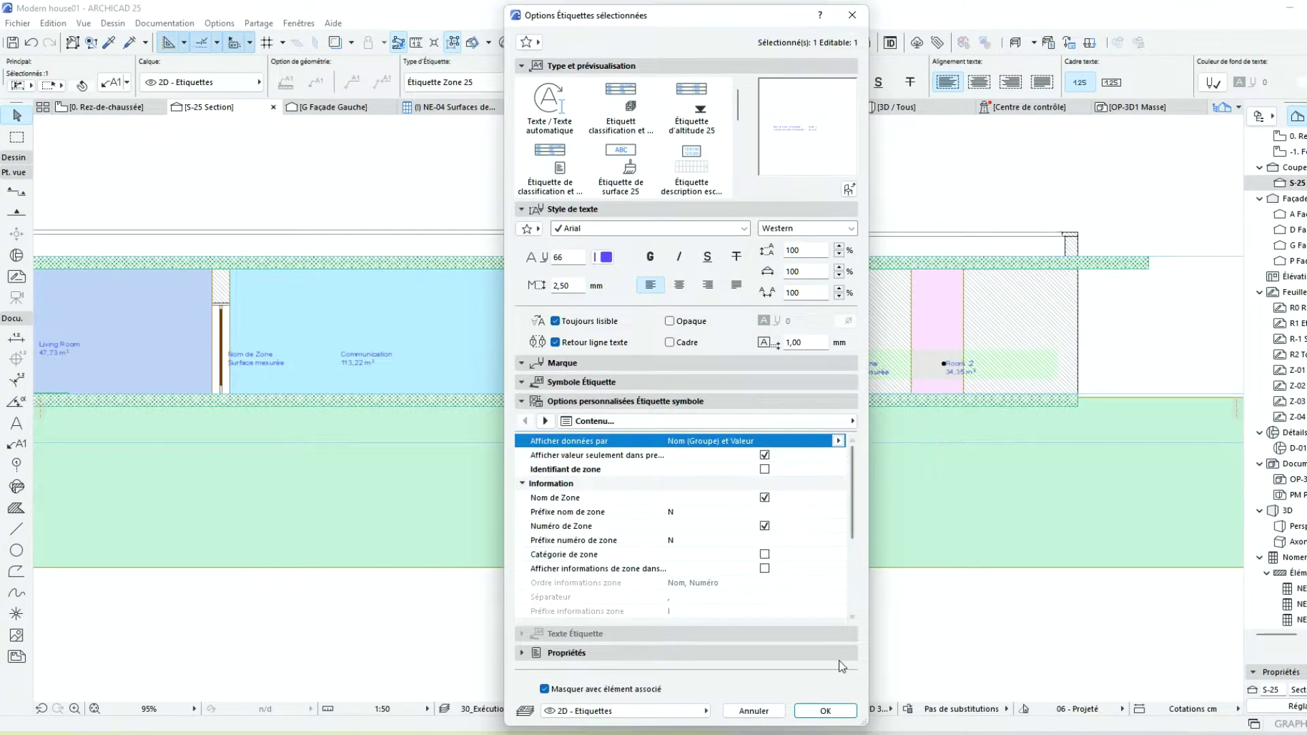
{"action": "left_click", "coordinate": [826, 710]}
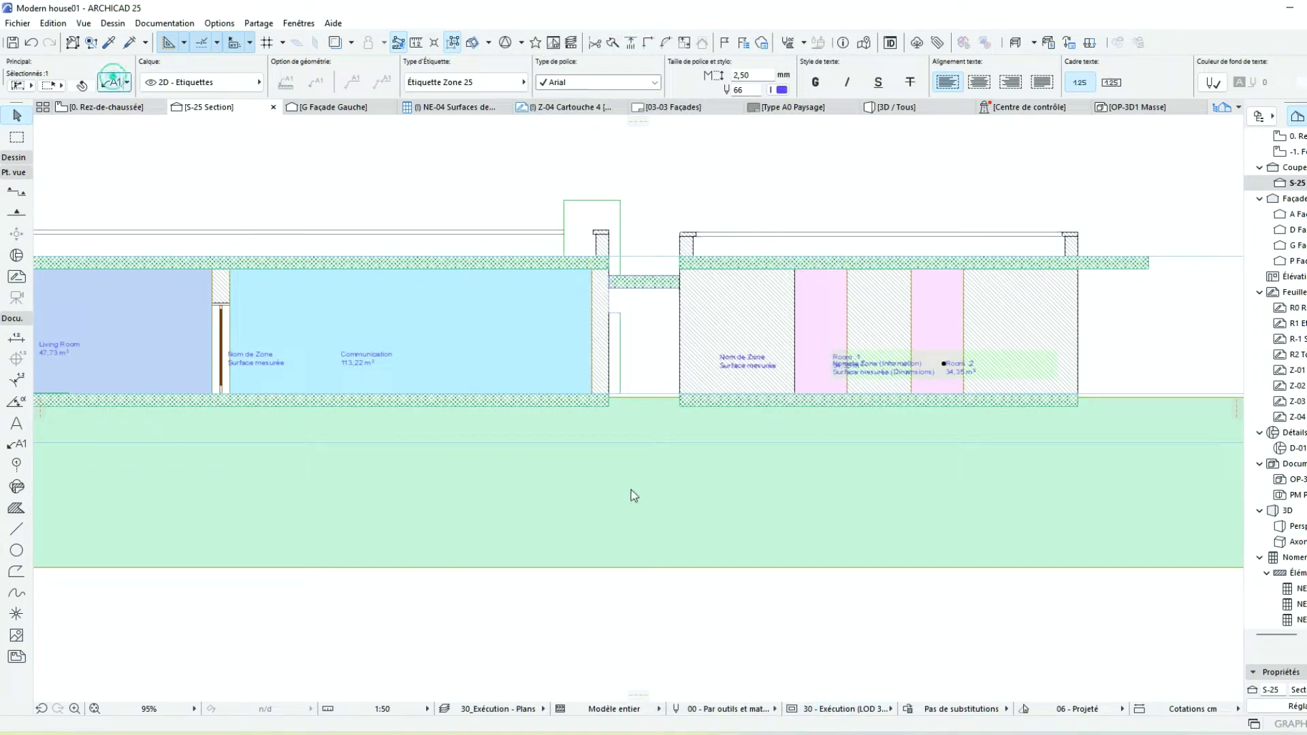
Reopen the label settings and change 'Afficher données par' to 'Valeur seulement'
{"action": "key", "text": "ctrl+t"}
{"action": "left_click", "coordinate": [770, 457]}
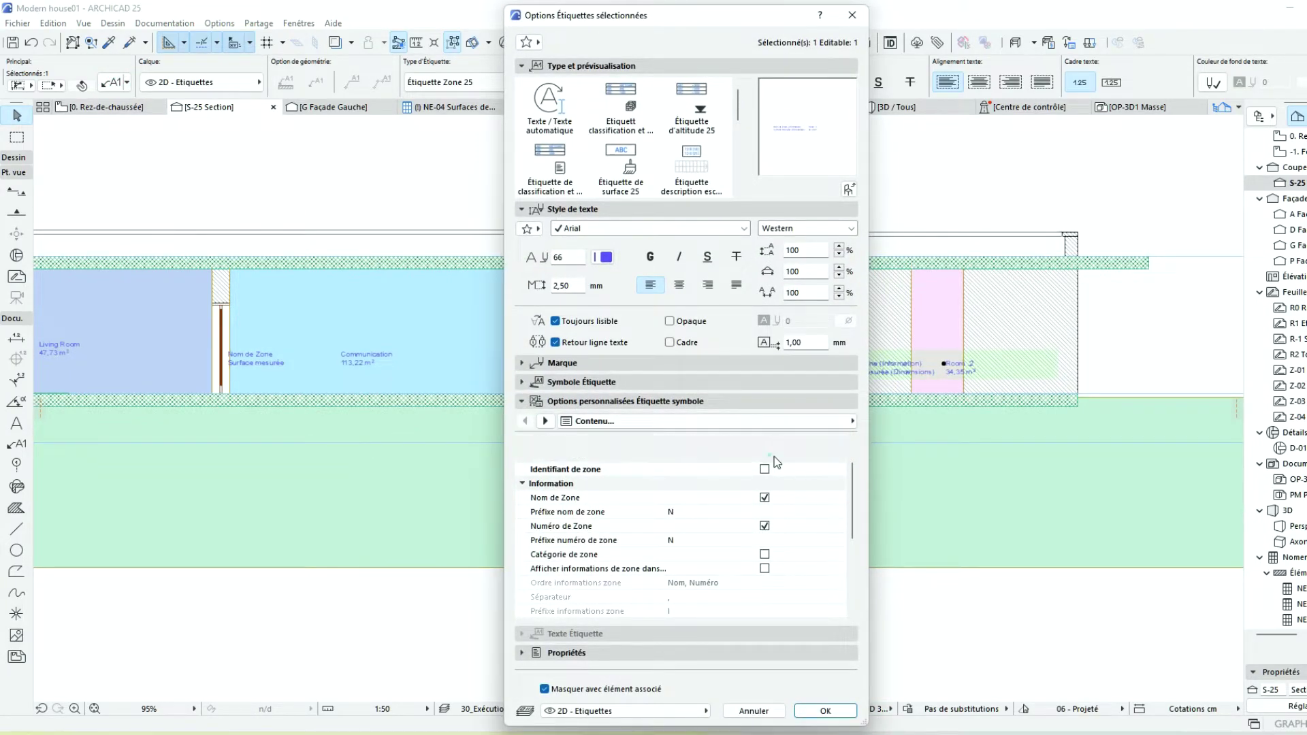
{"action": "left_click", "coordinate": [836, 442]}
{"action": "left_click", "coordinate": [859, 442]}
{"action": "left_click", "coordinate": [825, 710]}
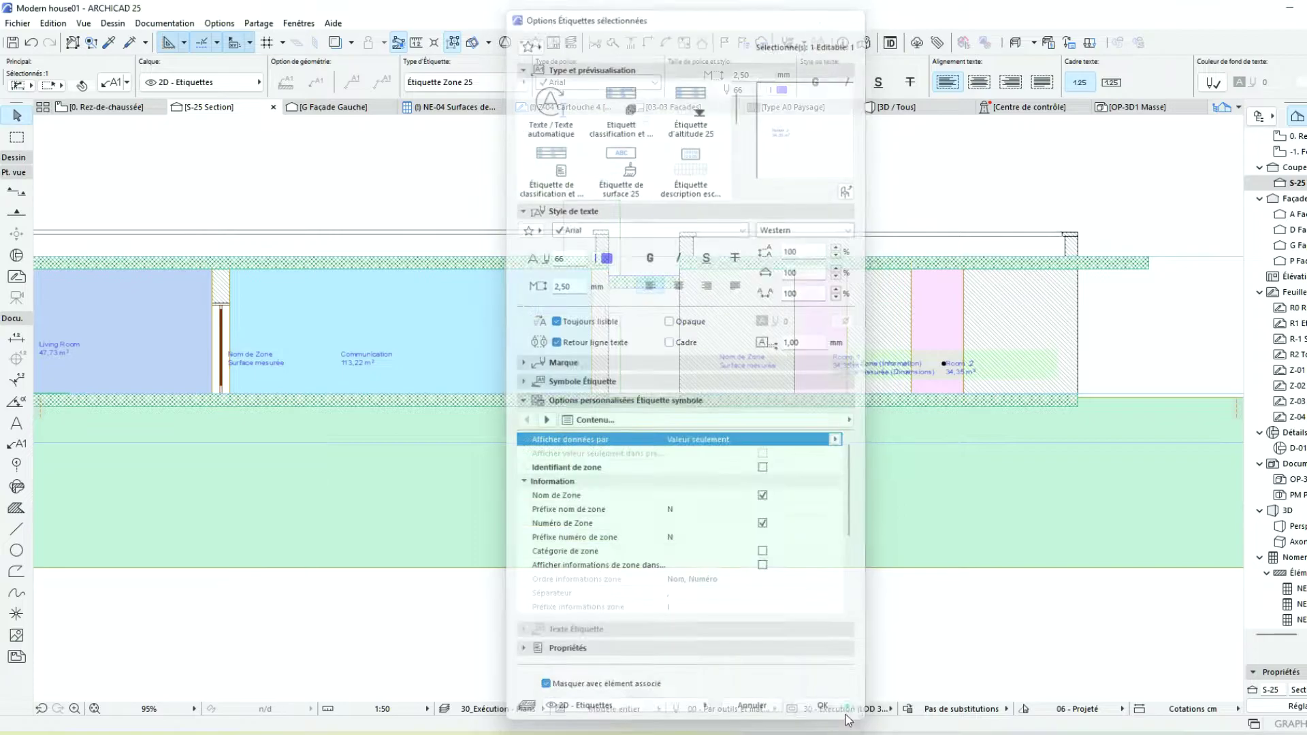
{"action": "scroll", "coordinate": [952, 395], "scroll_direction": "up", "scroll_amount": 2}
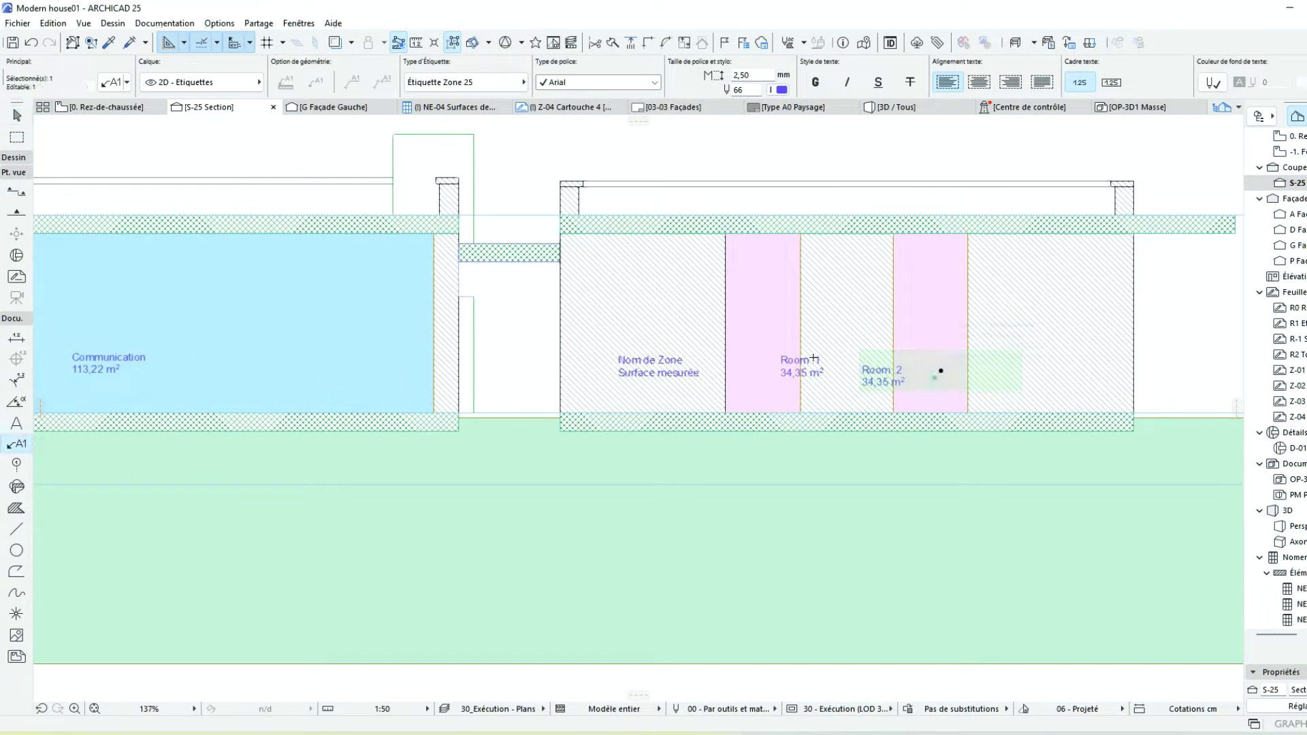
Copy the Room 2 label's values-only style to the Room 1 label and nudge it right
{"action": "double_click", "coordinate": [938, 371]}
{"action": "key", "text": "Escape"}
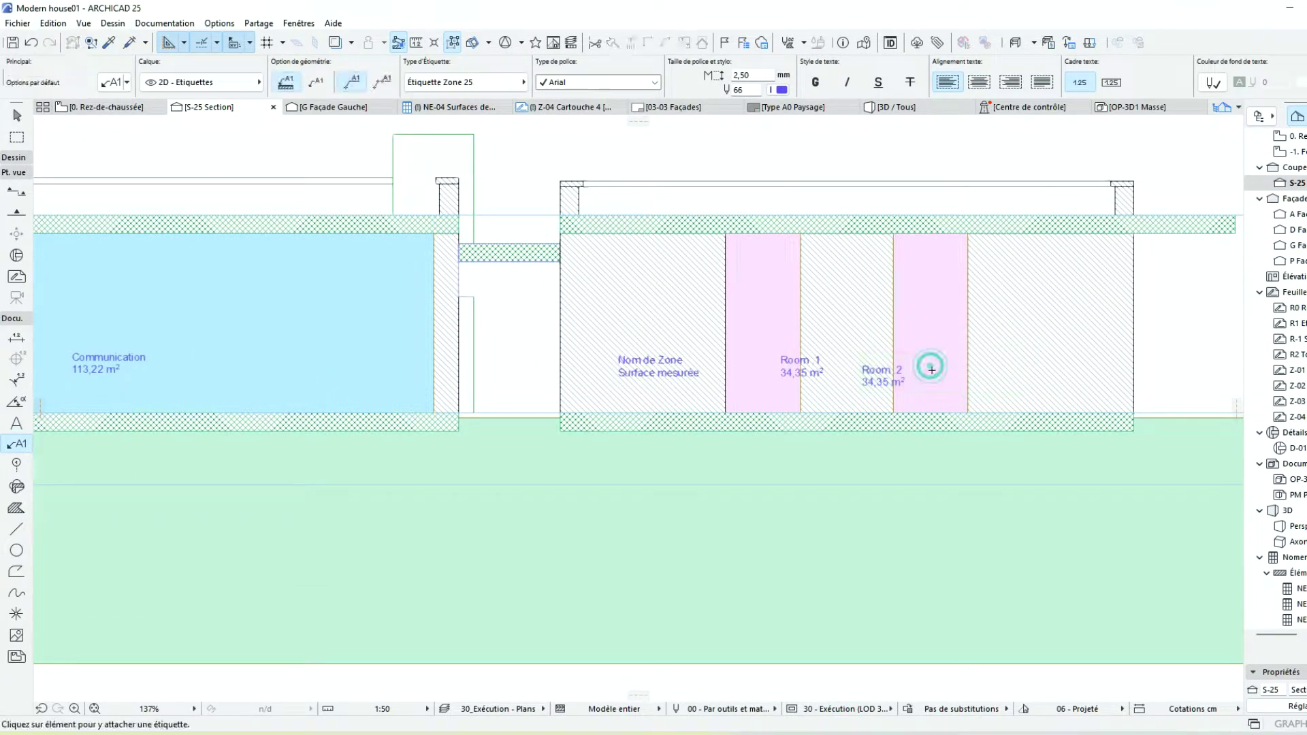
{"action": "left_click", "coordinate": [884, 372], "text": "alt"}
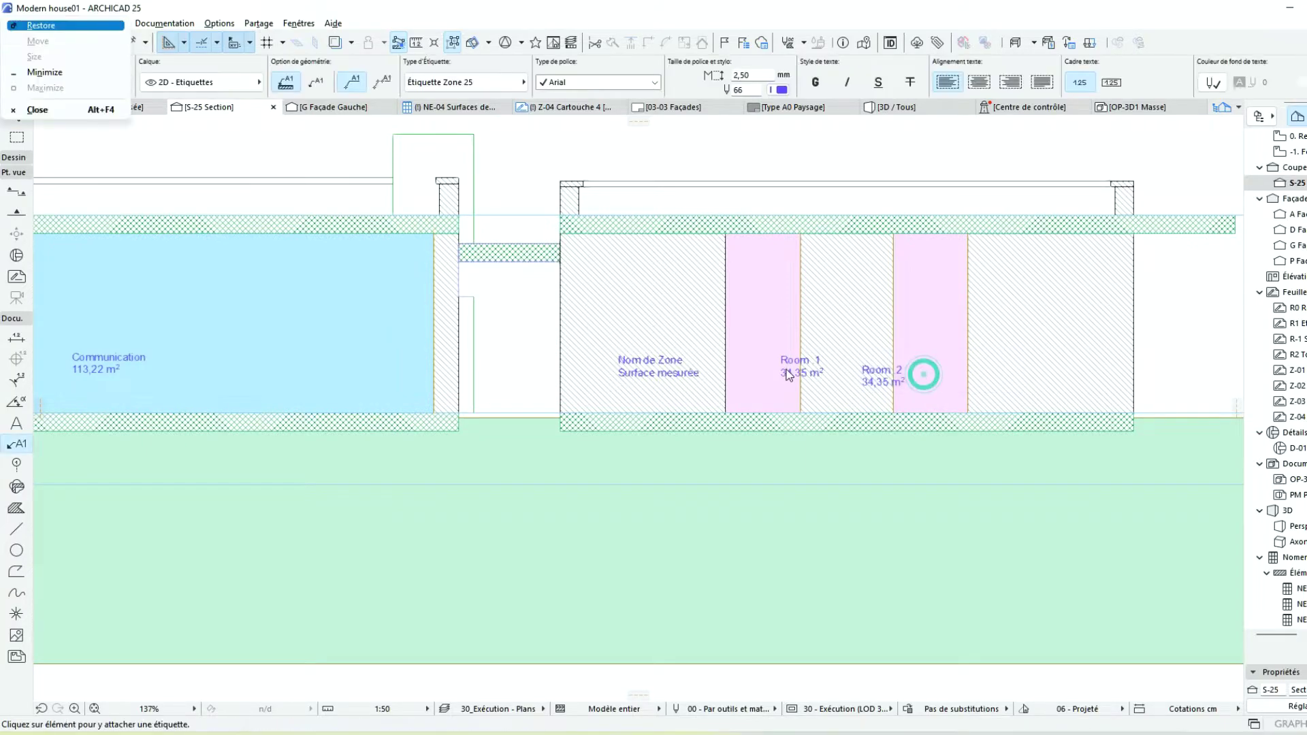
{"action": "left_click", "coordinate": [787, 357], "text": "ctrl"}
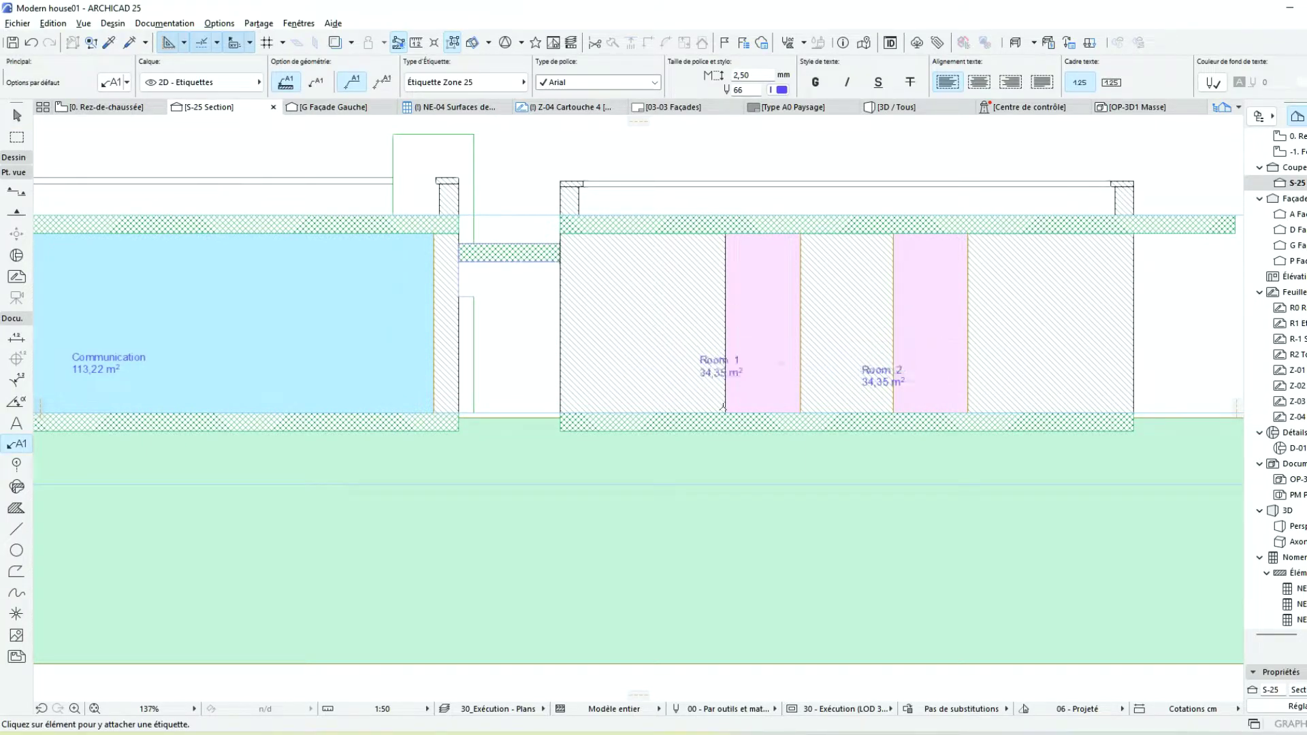
{"action": "middle_click_drag", "start_coordinate": [783, 365], "coordinate": [845, 371]}
{"action": "key", "text": "Escape"}
{"action": "left_click", "coordinate": [848, 365]}
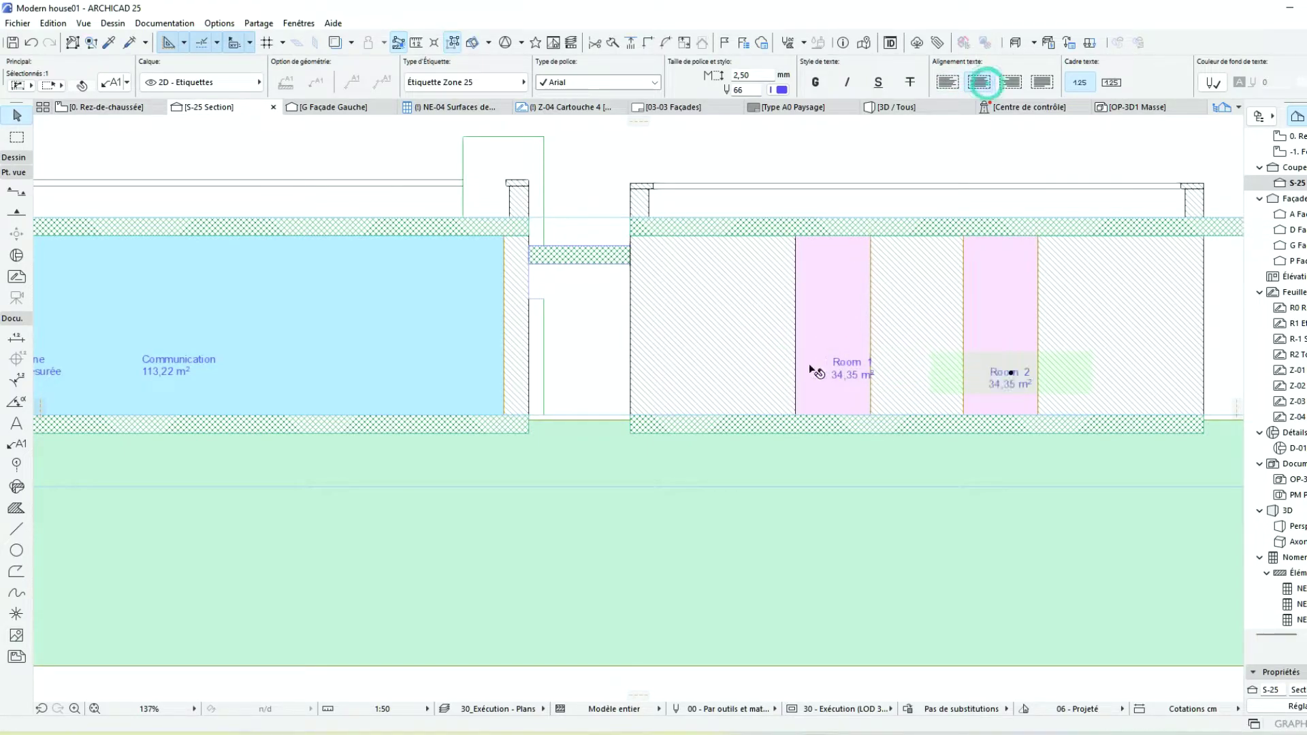
{"action": "left_click", "coordinate": [829, 359]}
Move the Room 2 label into place within its zone
{"action": "left_click", "coordinate": [1013, 374]}
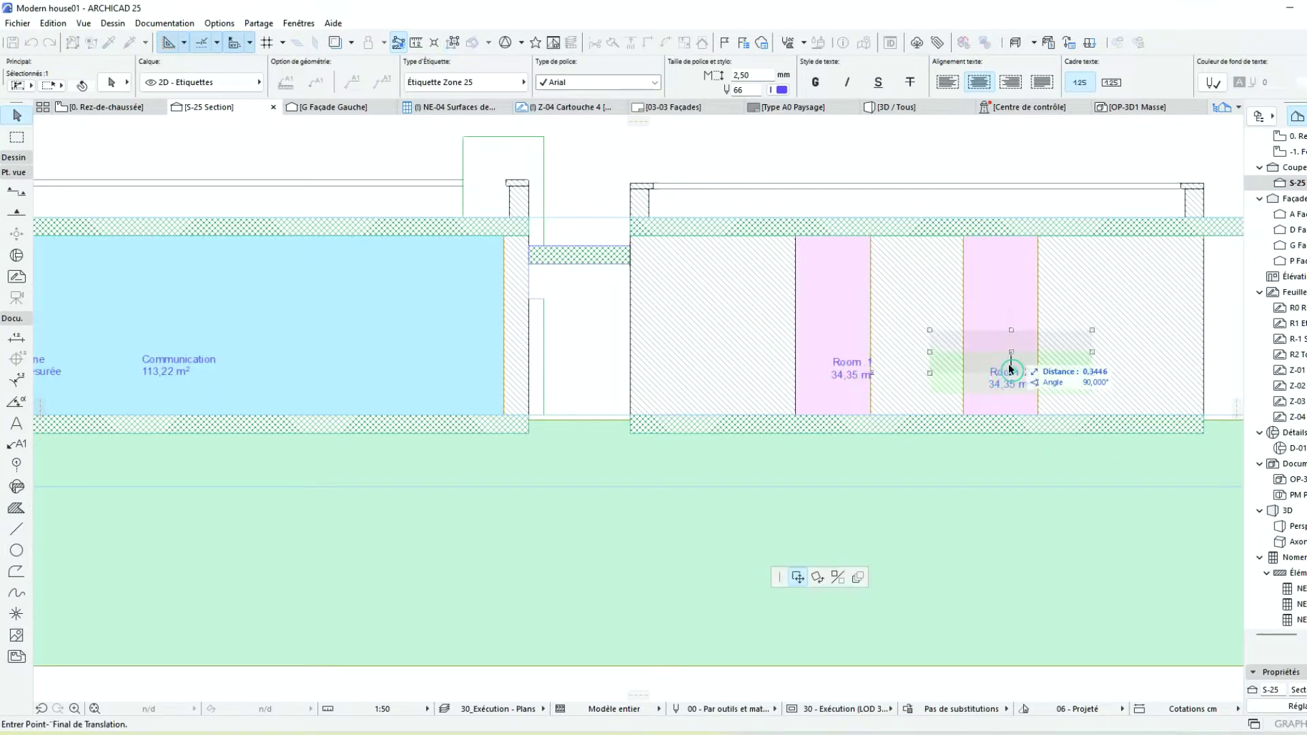
{"action": "scroll", "coordinate": [647, 371], "scroll_direction": "left", "scroll_amount": 10, "text": "shift"}
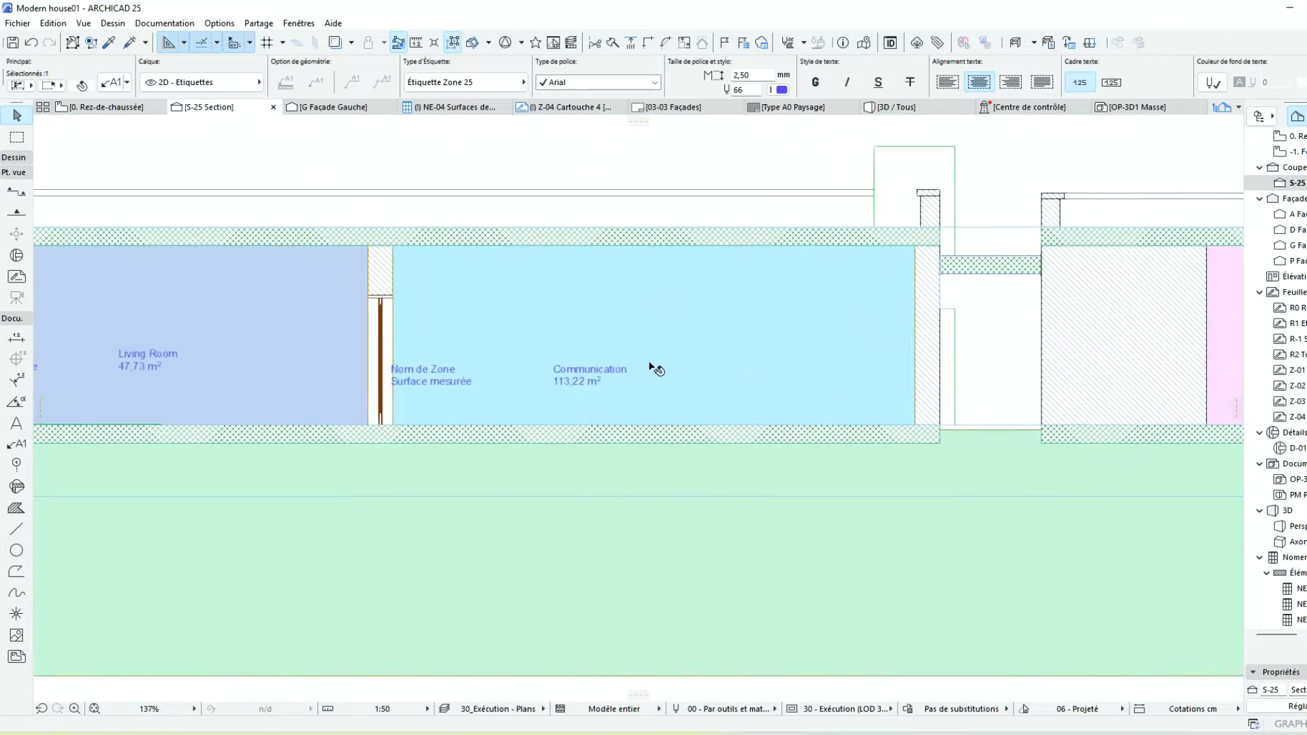
{"action": "scroll", "coordinate": [680, 368], "scroll_direction": "down", "scroll_amount": 2}
{"action": "key", "text": "Escape"}
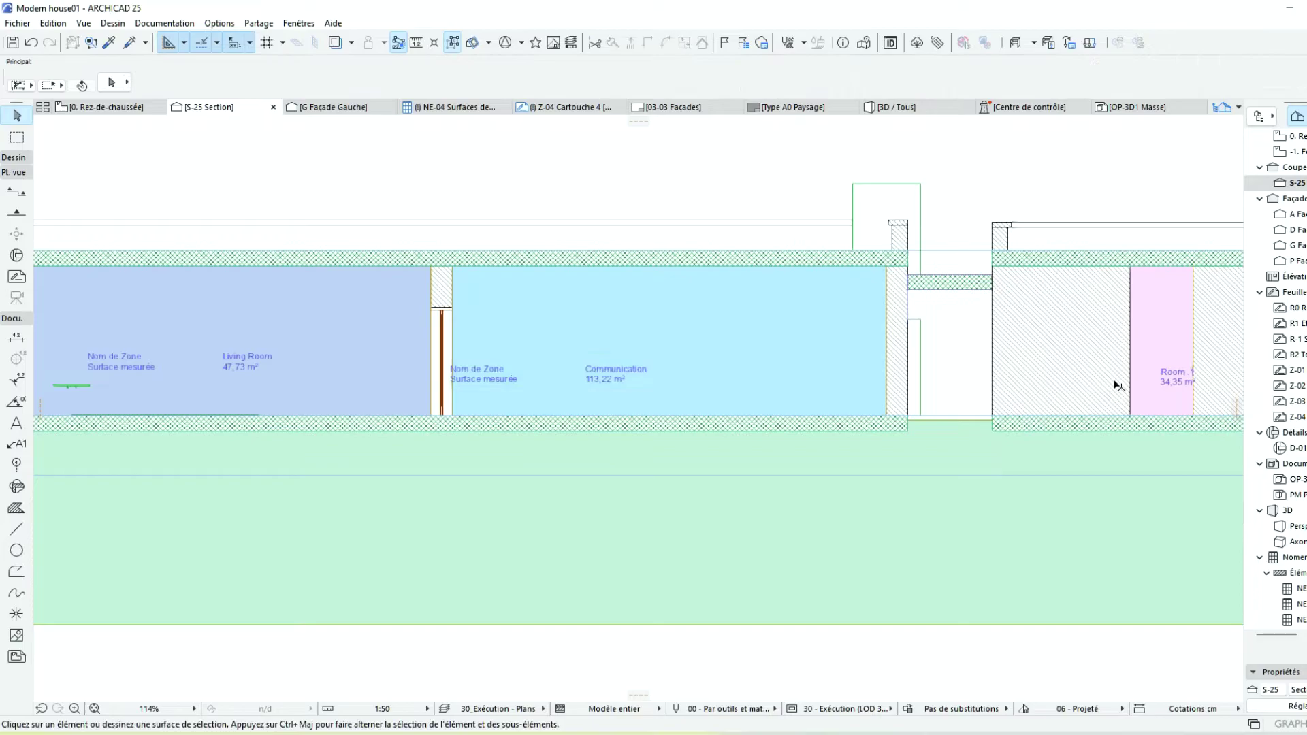
Apply the values-only label style to Communication and move its label toward the zone centre
{"action": "left_click", "coordinate": [1163, 376], "text": "alt"}
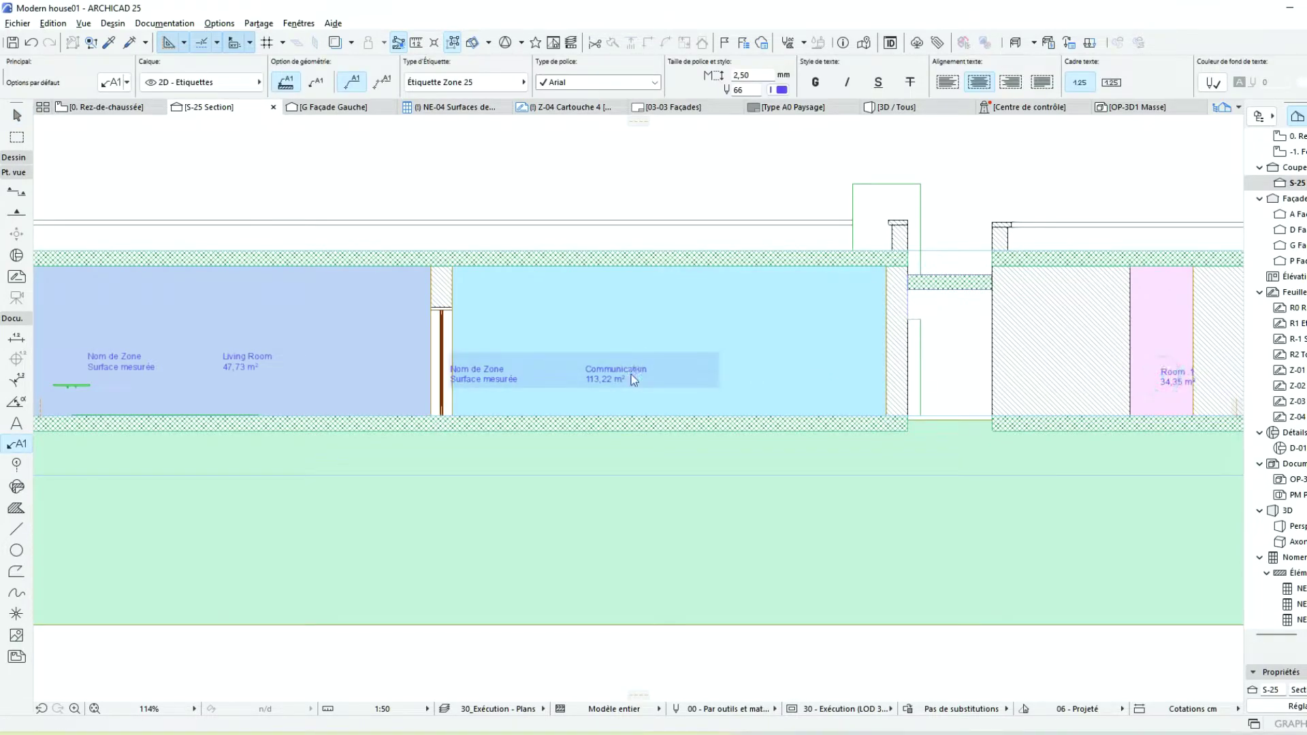
{"action": "left_click", "coordinate": [631, 376], "text": "ctrl+alt"}
{"action": "left_click", "coordinate": [584, 374], "text": "shift"}
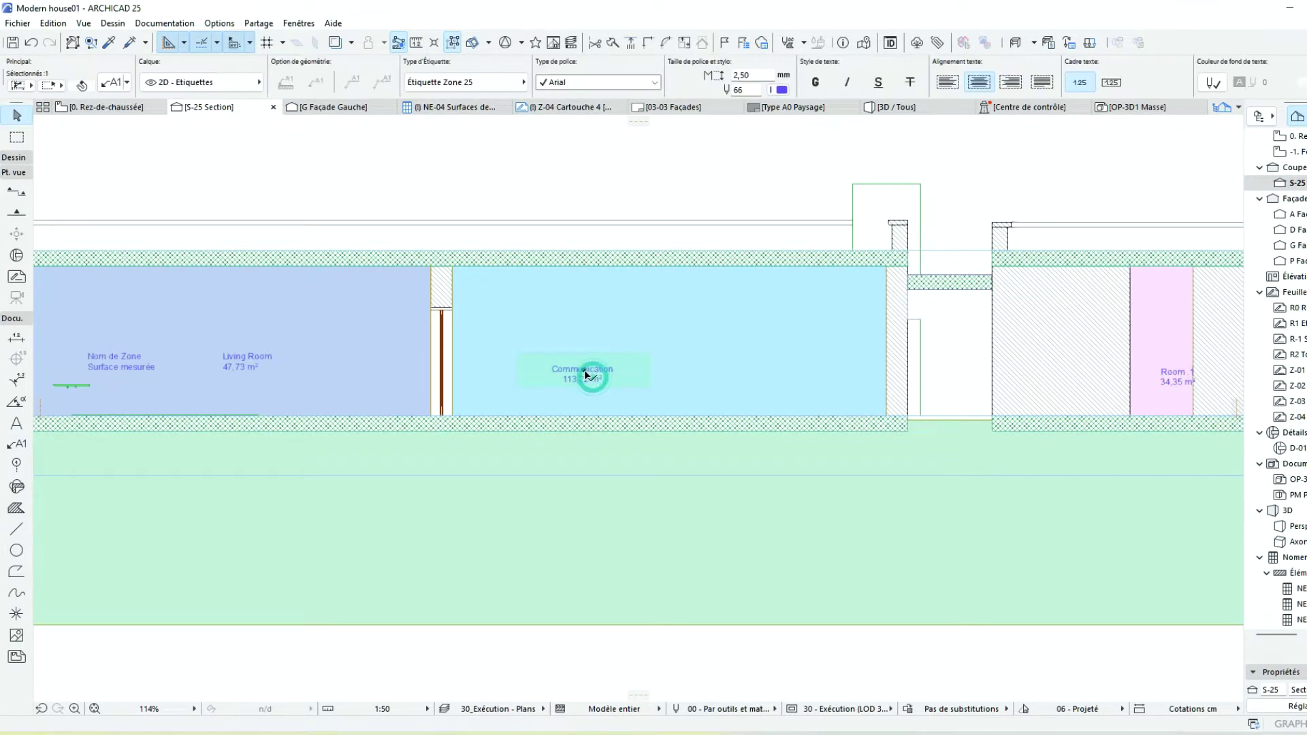
{"action": "left_click_drag", "start_coordinate": [585, 374], "coordinate": [683, 371]}
{"action": "left_click", "coordinate": [683, 371], "text": "alt"}
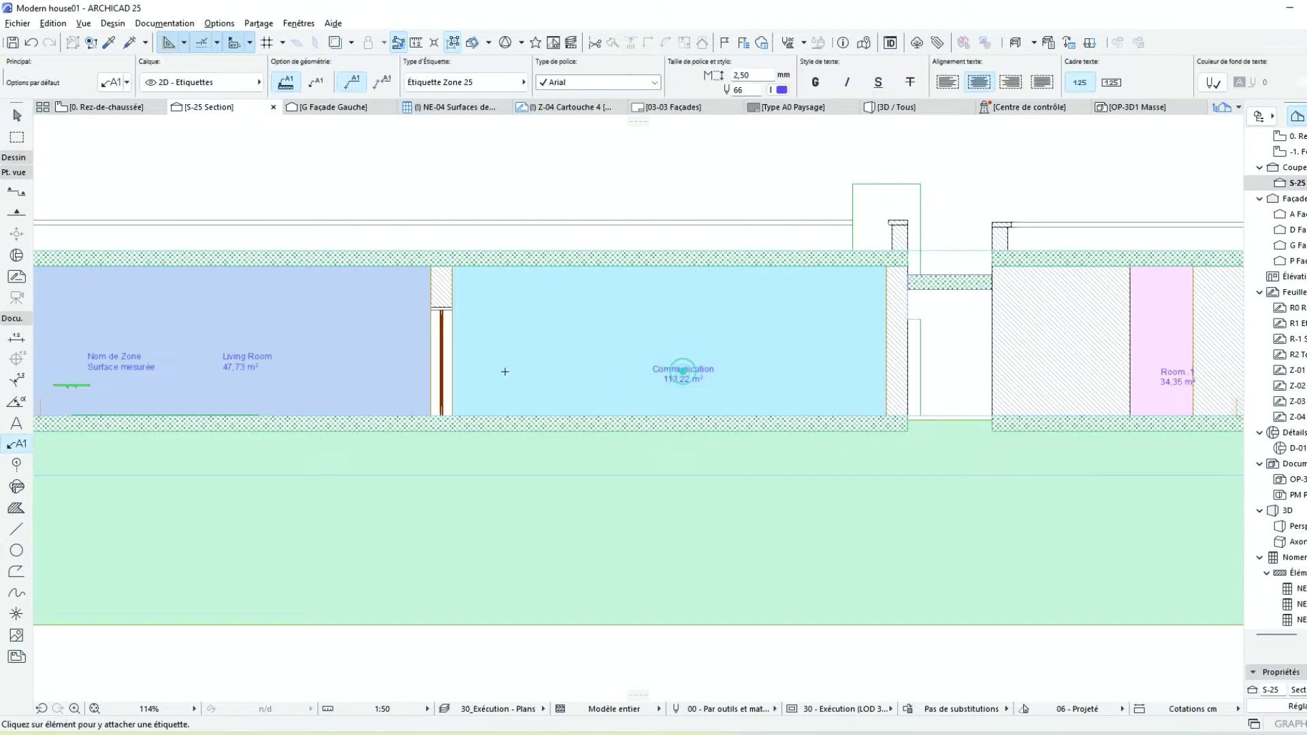
Transfer the Communication label's values-only style to the Living Room label
{"action": "middle_click_drag", "start_coordinate": [505, 372], "coordinate": [784, 378]}
{"action": "left_click", "coordinate": [534, 366], "text": "alt"}
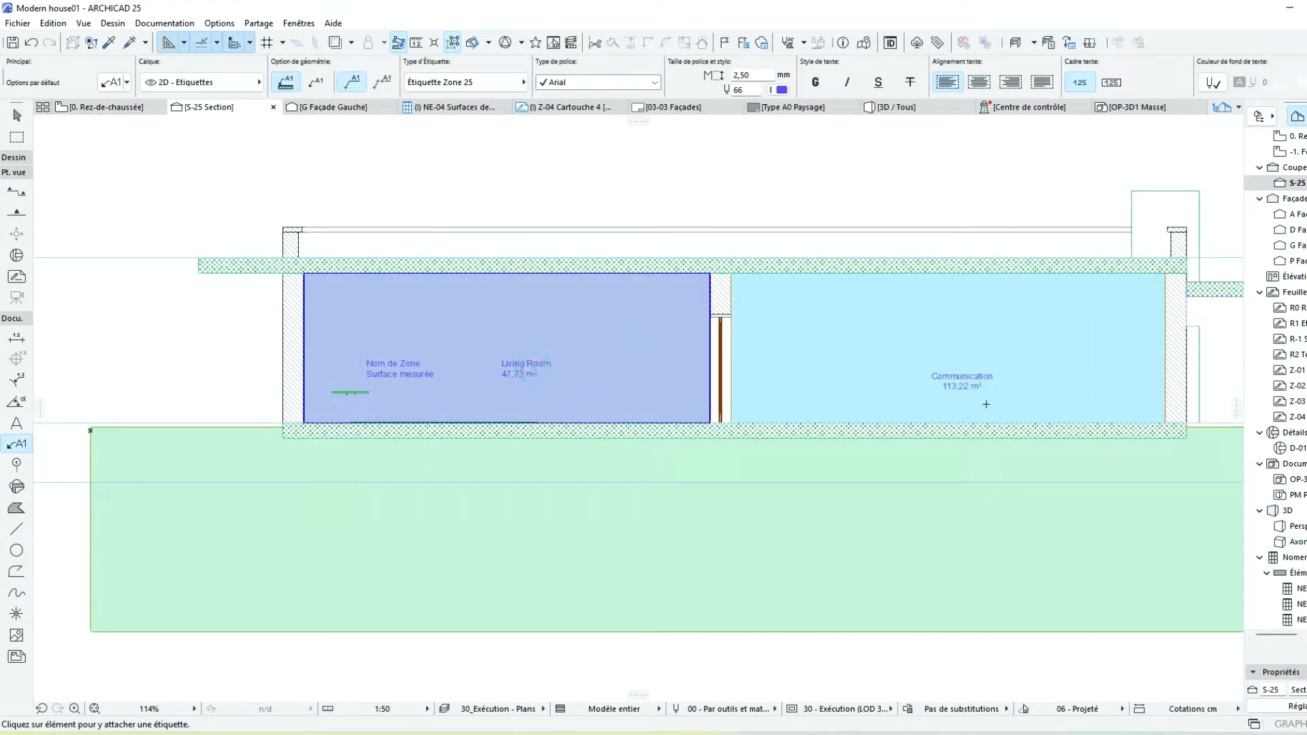
{"action": "left_click", "coordinate": [961, 376], "text": "alt"}
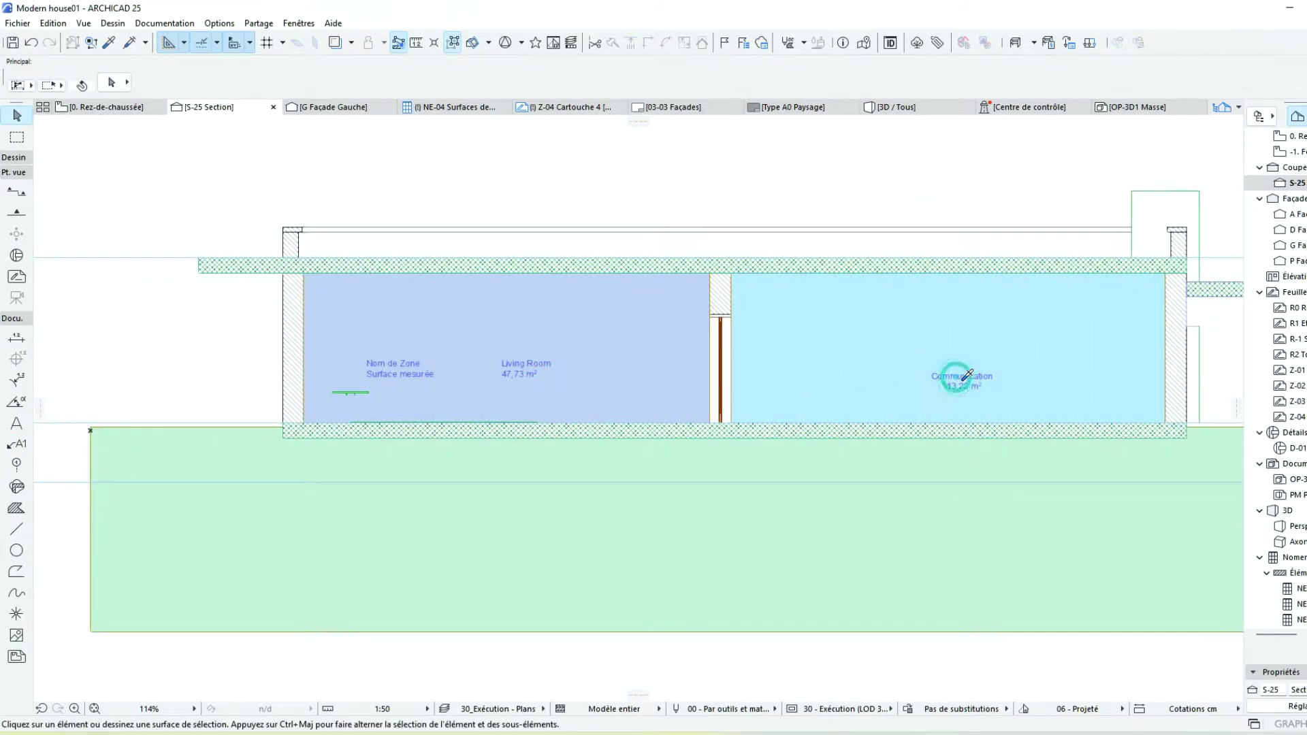
{"action": "left_click", "coordinate": [521, 365], "text": "ctrl+alt"}
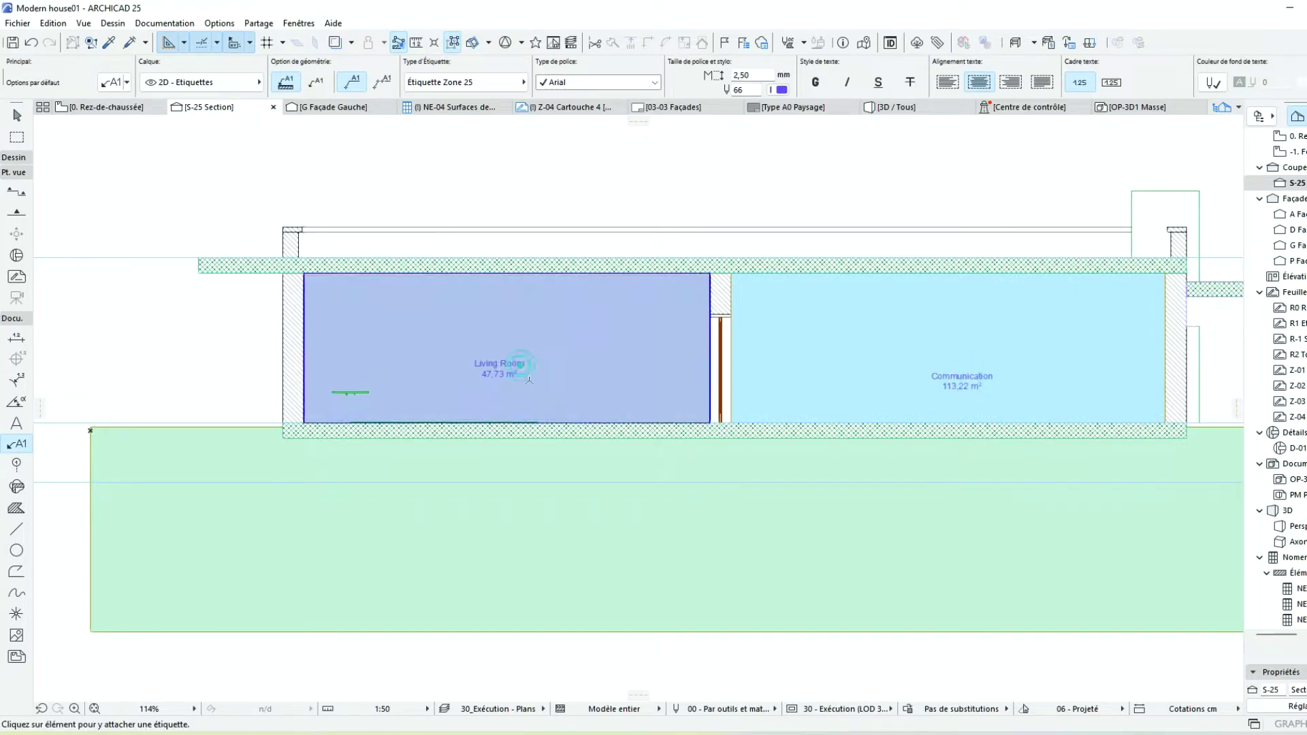
{"action": "left_click", "coordinate": [475, 330], "text": "shift"}
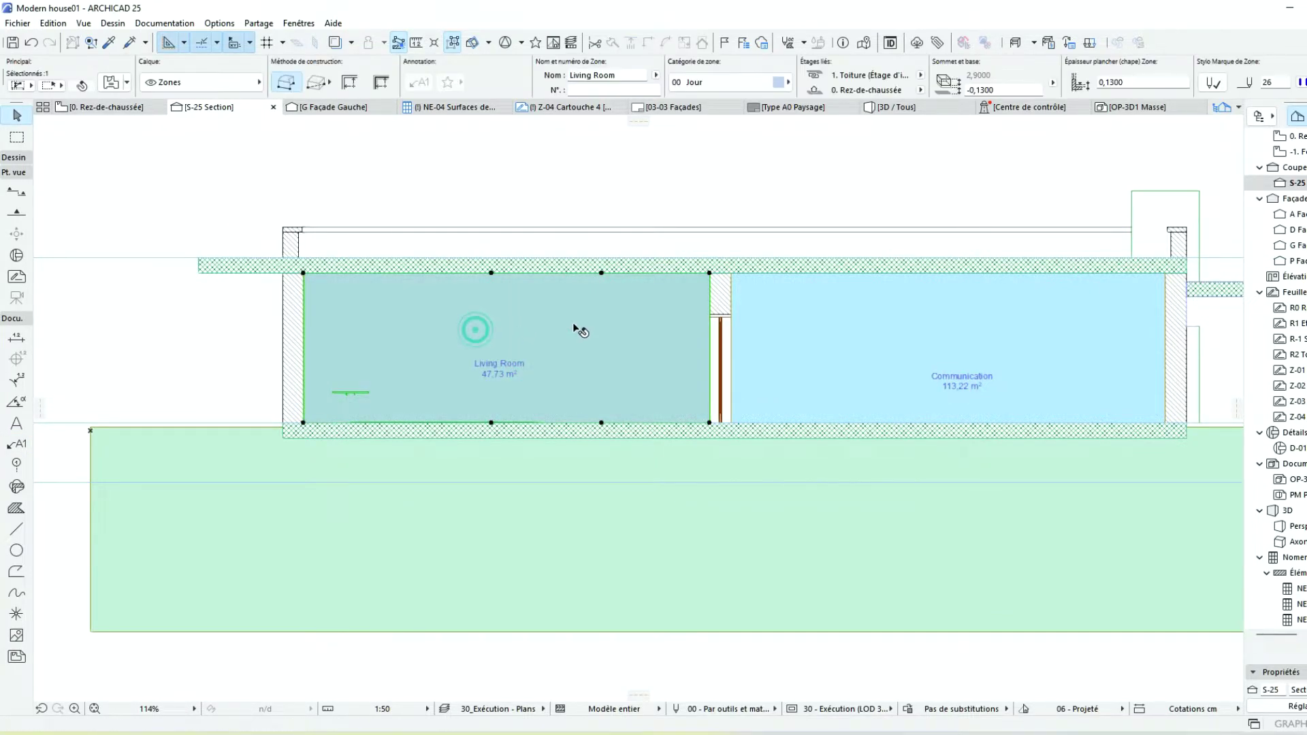
{"action": "scroll", "coordinate": [573, 321], "scroll_direction": "down", "scroll_amount": 3}
{"action": "left_click", "coordinate": [855, 337]}
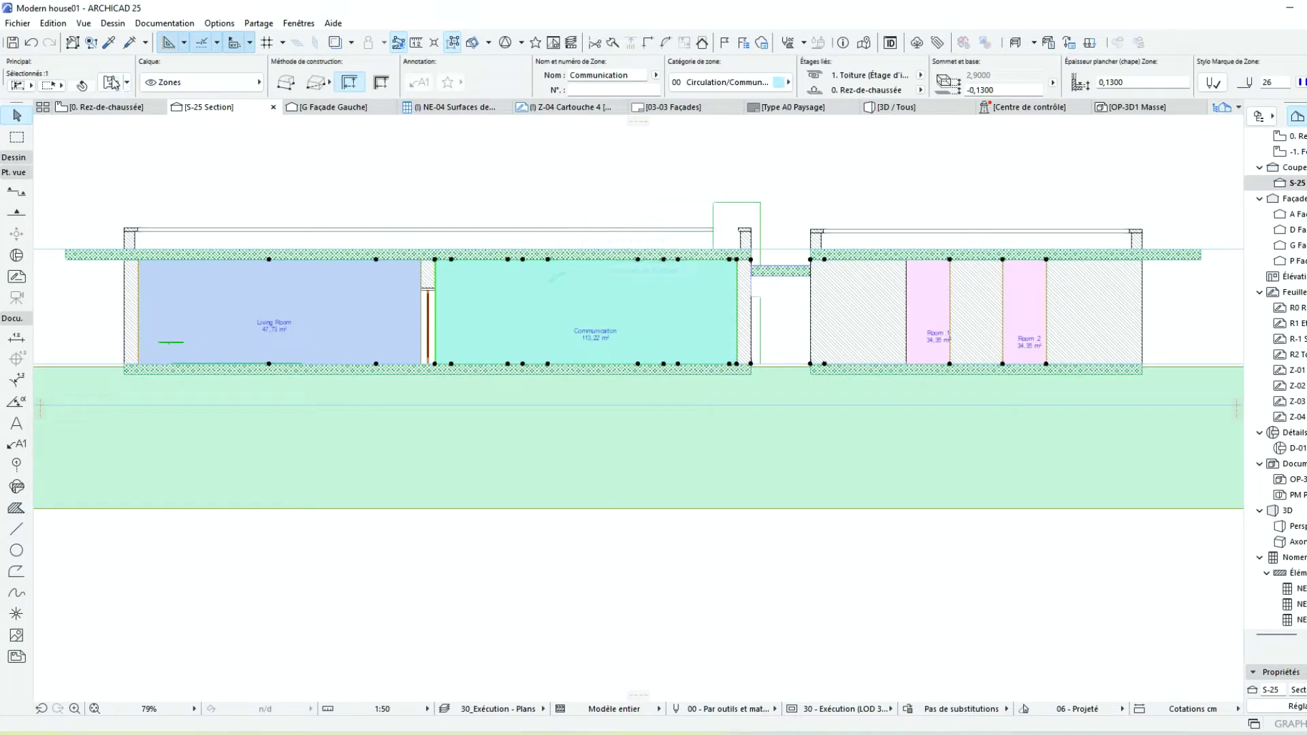
{"action": "left_click", "coordinate": [112, 83]}
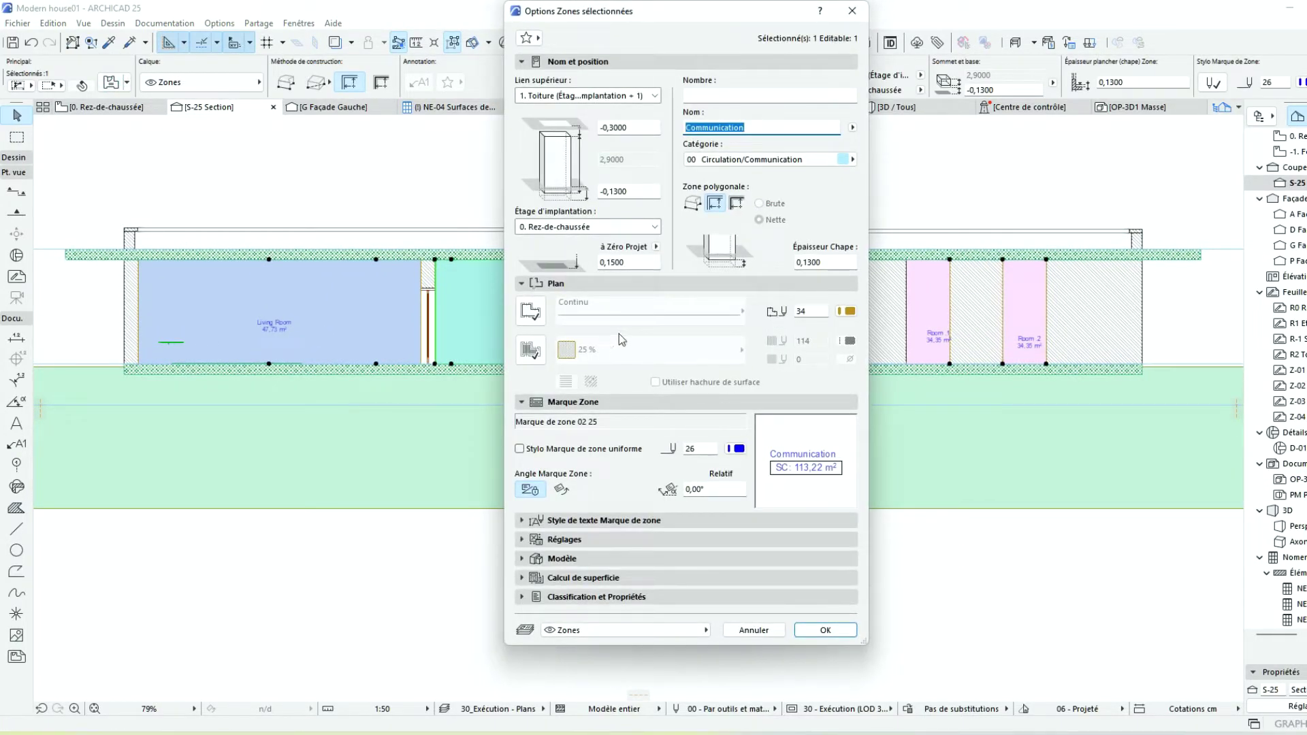
{"action": "left_click", "coordinate": [824, 628]}
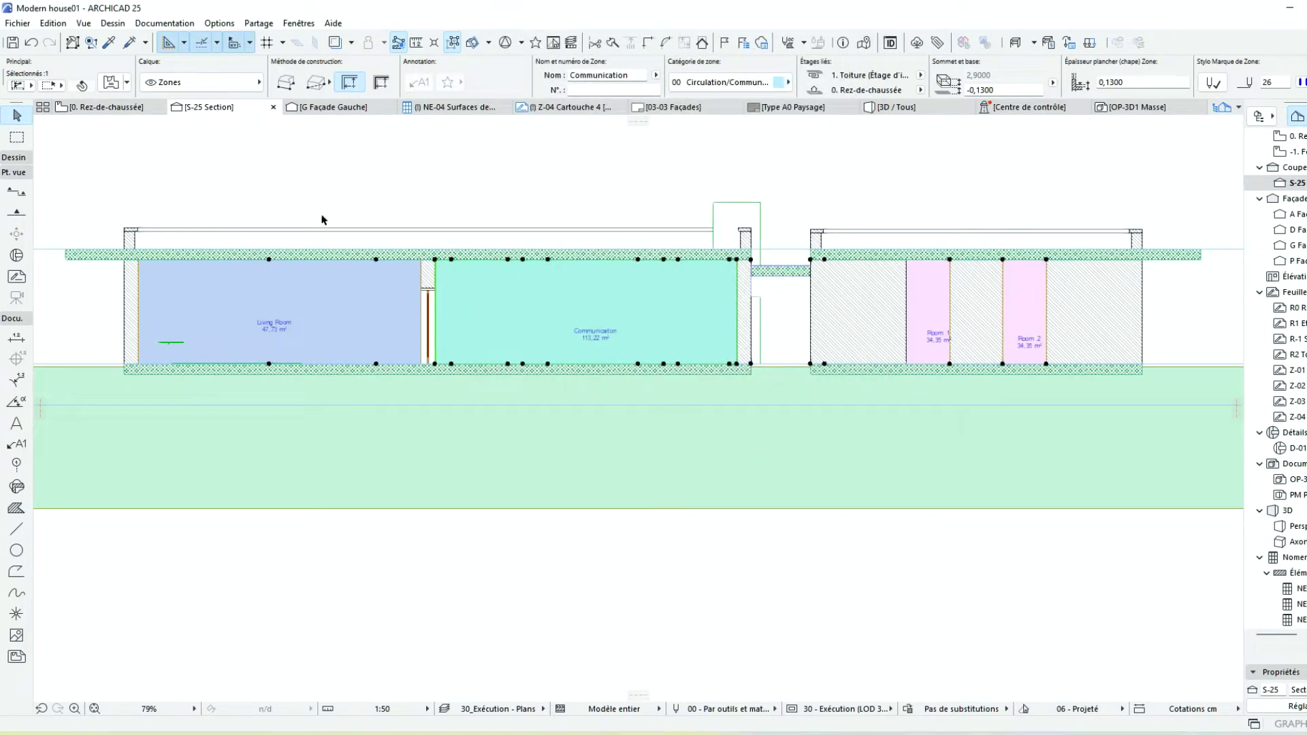
{"action": "key", "text": "ctrl+z"}
{"action": "left_click", "coordinate": [748, 85]}
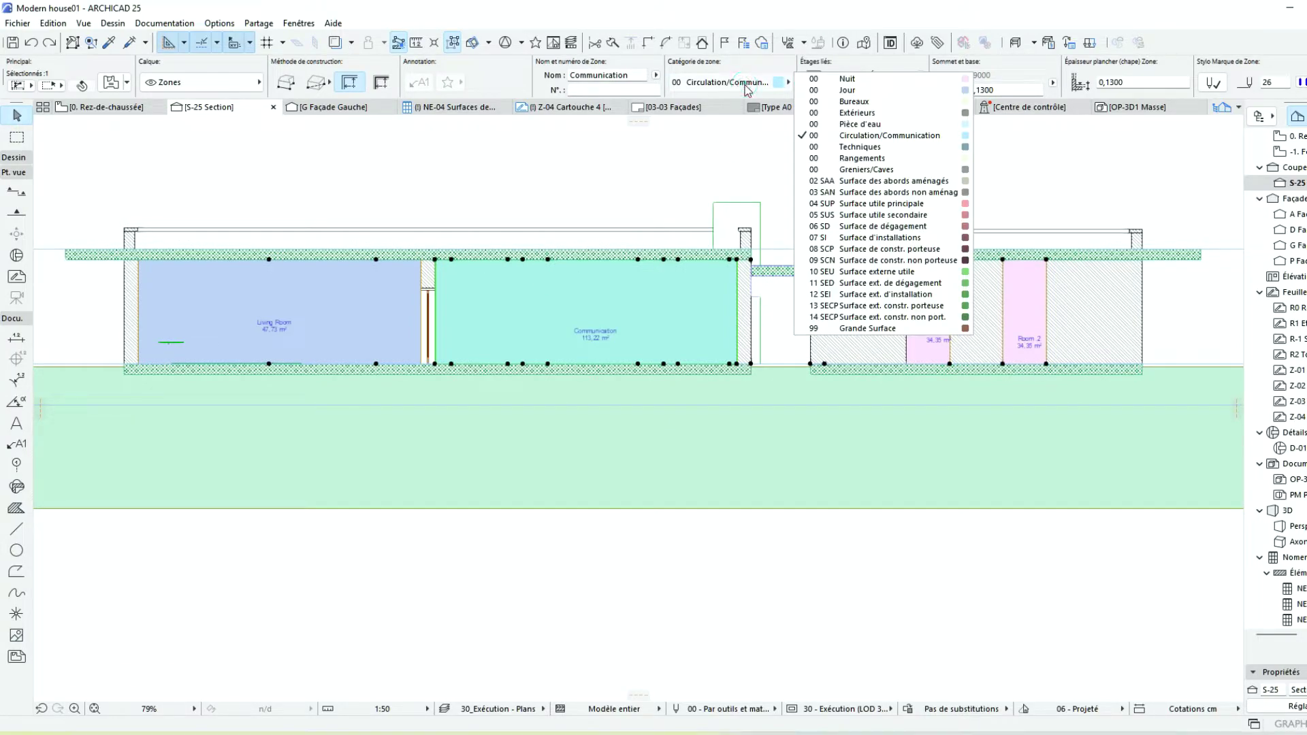
{"action": "left_click", "coordinate": [747, 86]}
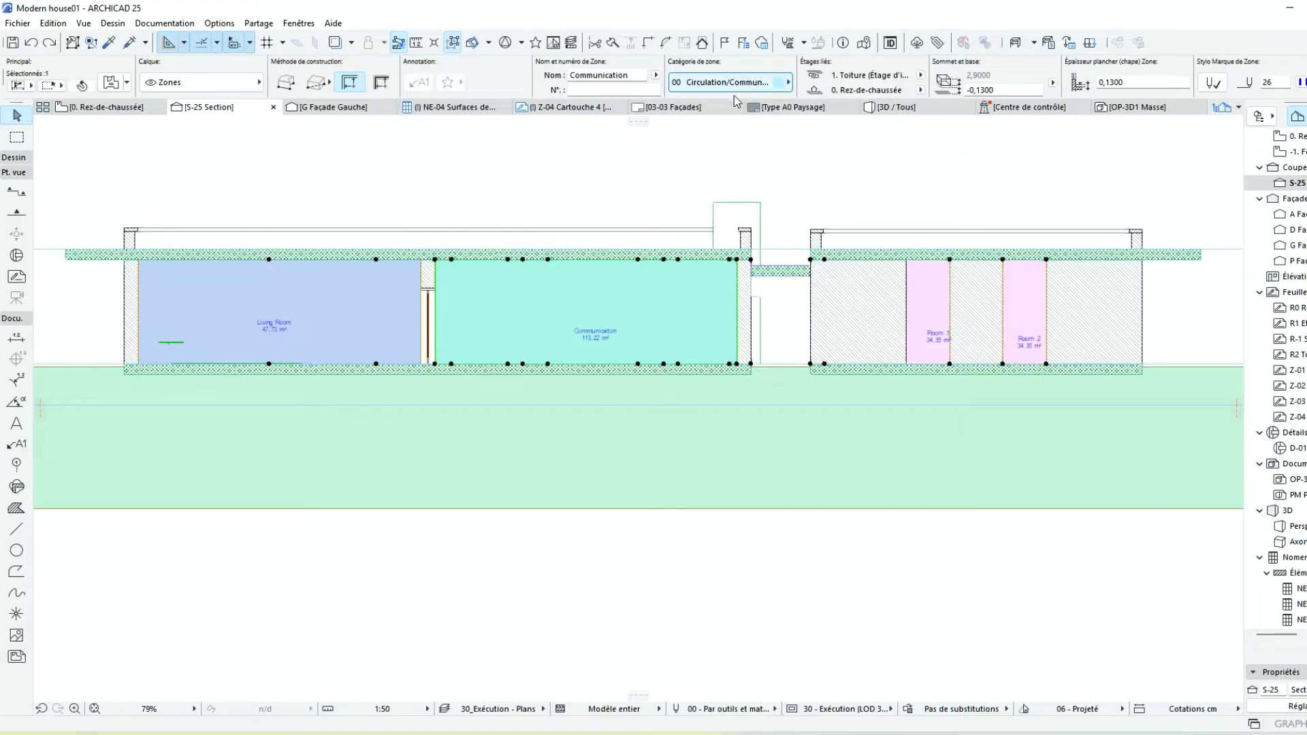
Give the zone the Transp - Verre bleutée surface material
{"action": "scroll", "coordinate": [804, 82], "scroll_direction": "down", "scroll_amount": 2}
{"action": "scroll", "coordinate": [814, 83], "scroll_direction": "down", "scroll_amount": 2}
{"action": "scroll", "coordinate": [820, 86], "scroll_direction": "down", "scroll_amount": 2}
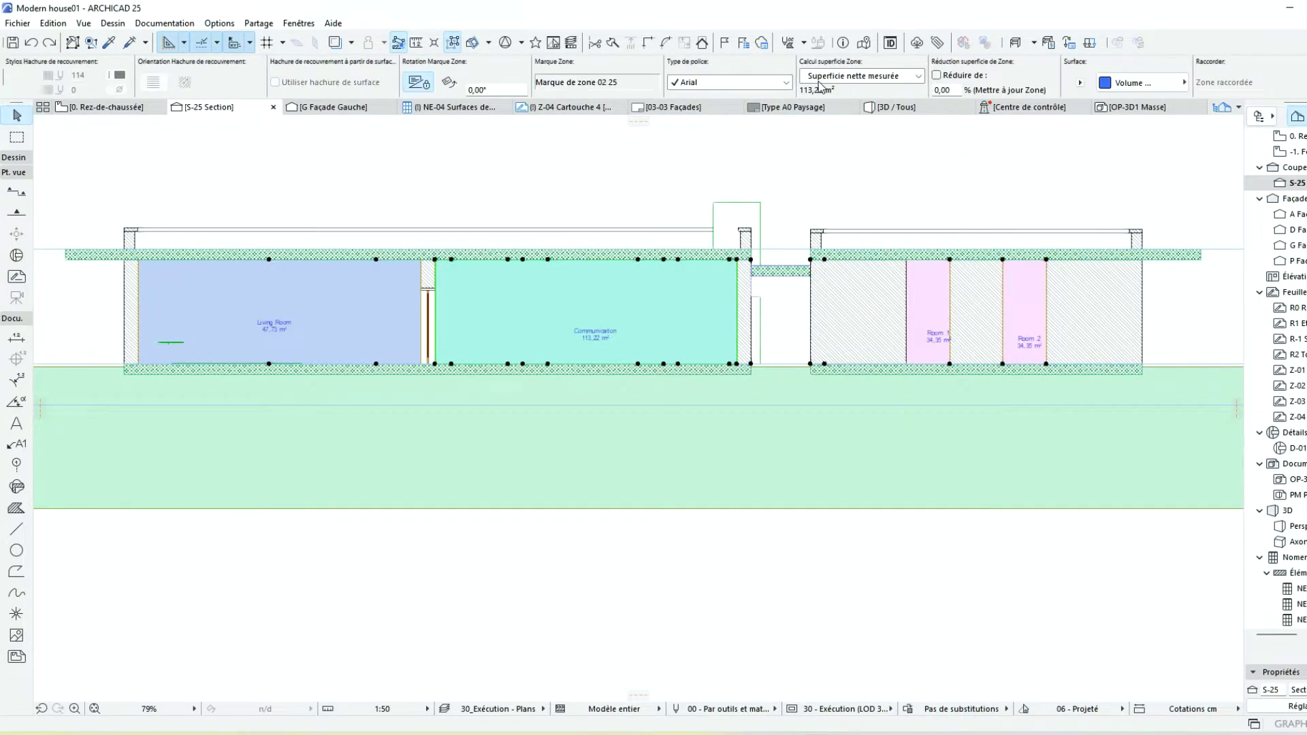
{"action": "scroll", "coordinate": [821, 86], "scroll_direction": "down", "scroll_amount": 3}
{"action": "left_click", "coordinate": [723, 82]}
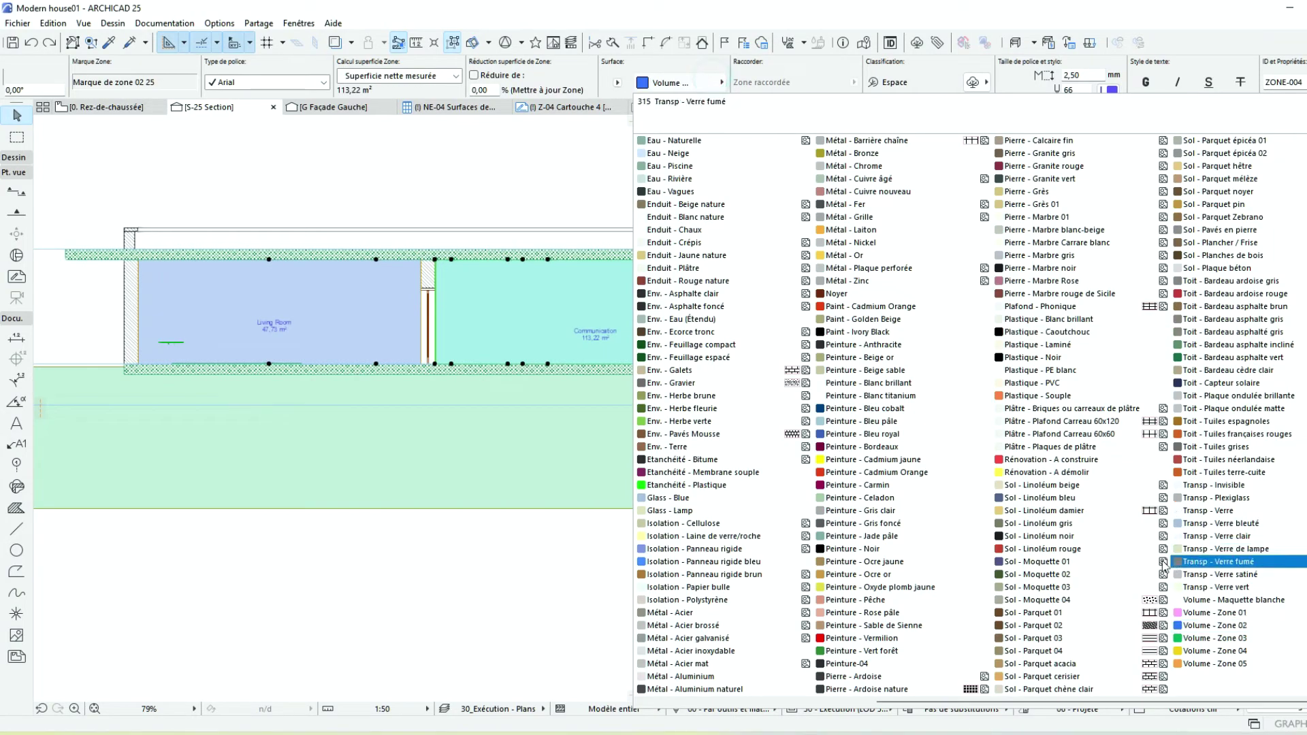
{"action": "left_click", "coordinate": [1246, 522]}
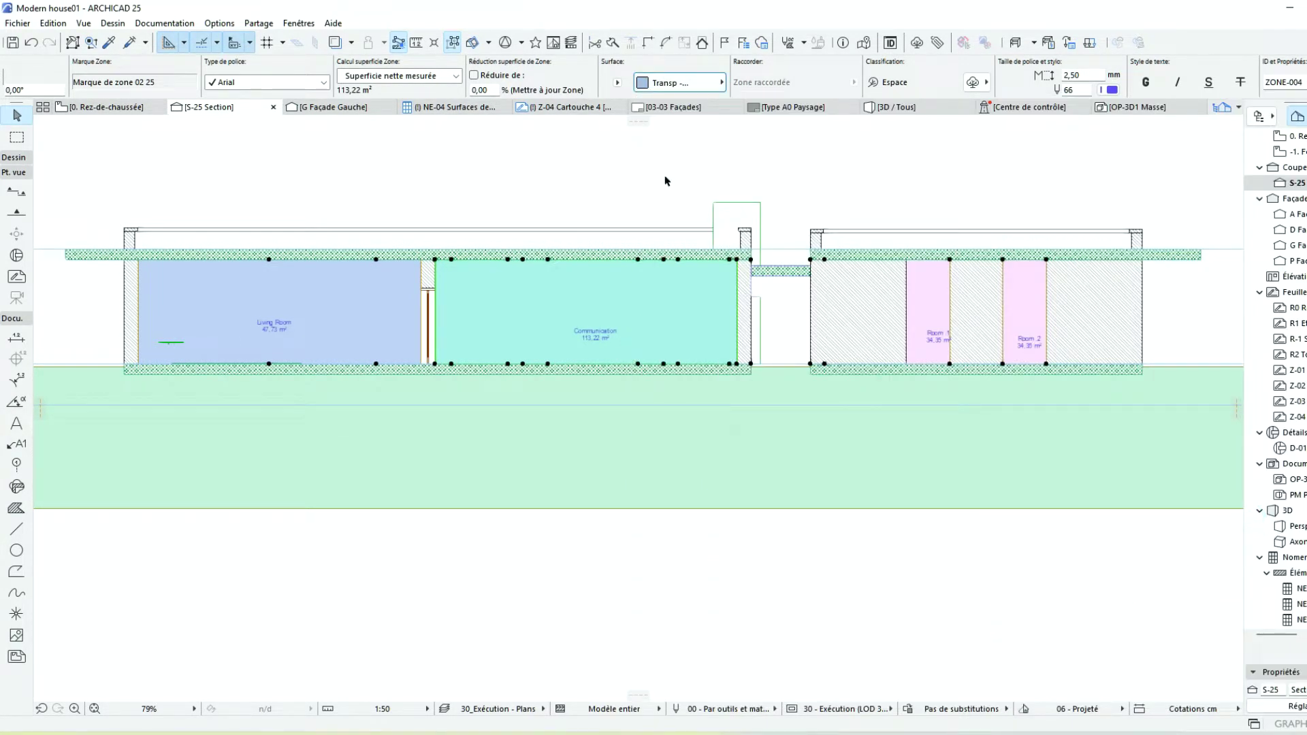
Undo the surface change back to Volume and open the Calques (Vues modèle) layer settings
{"action": "key", "text": "ctrl+z"}
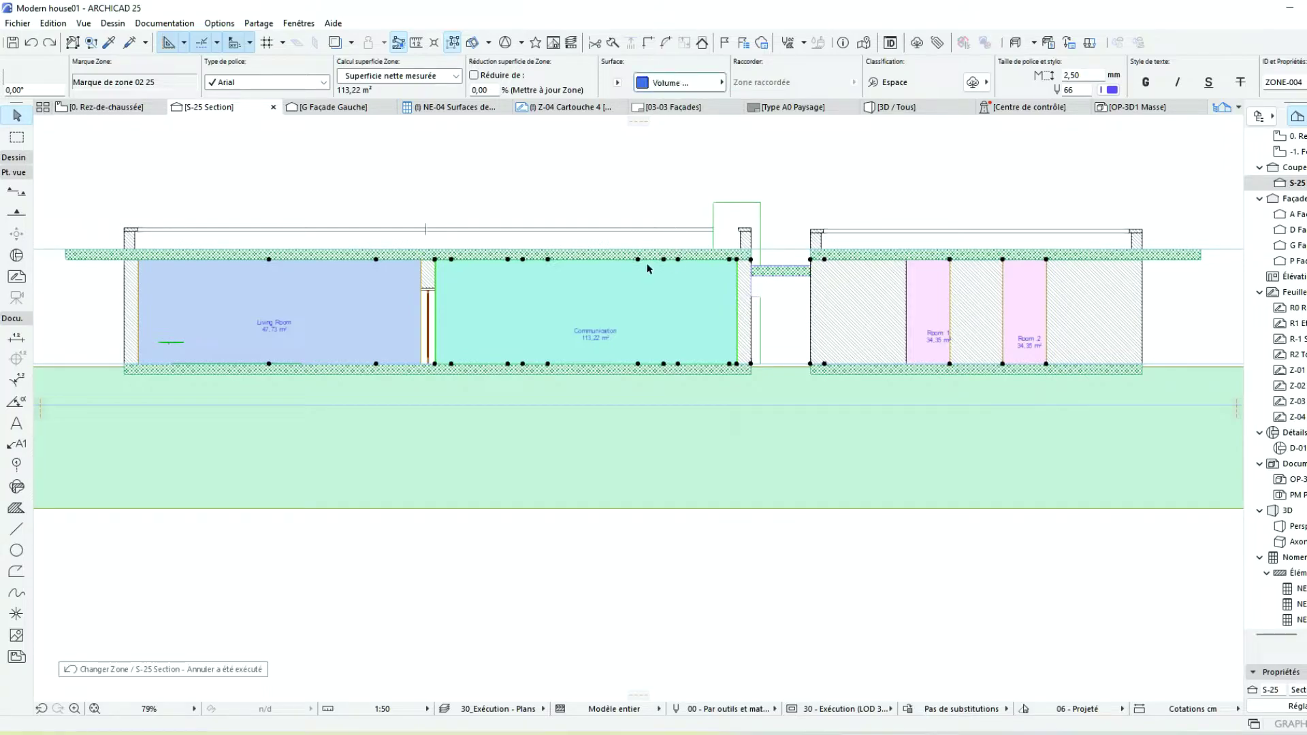
{"action": "middle_click_drag", "start_coordinate": [691, 291], "coordinate": [903, 293]}
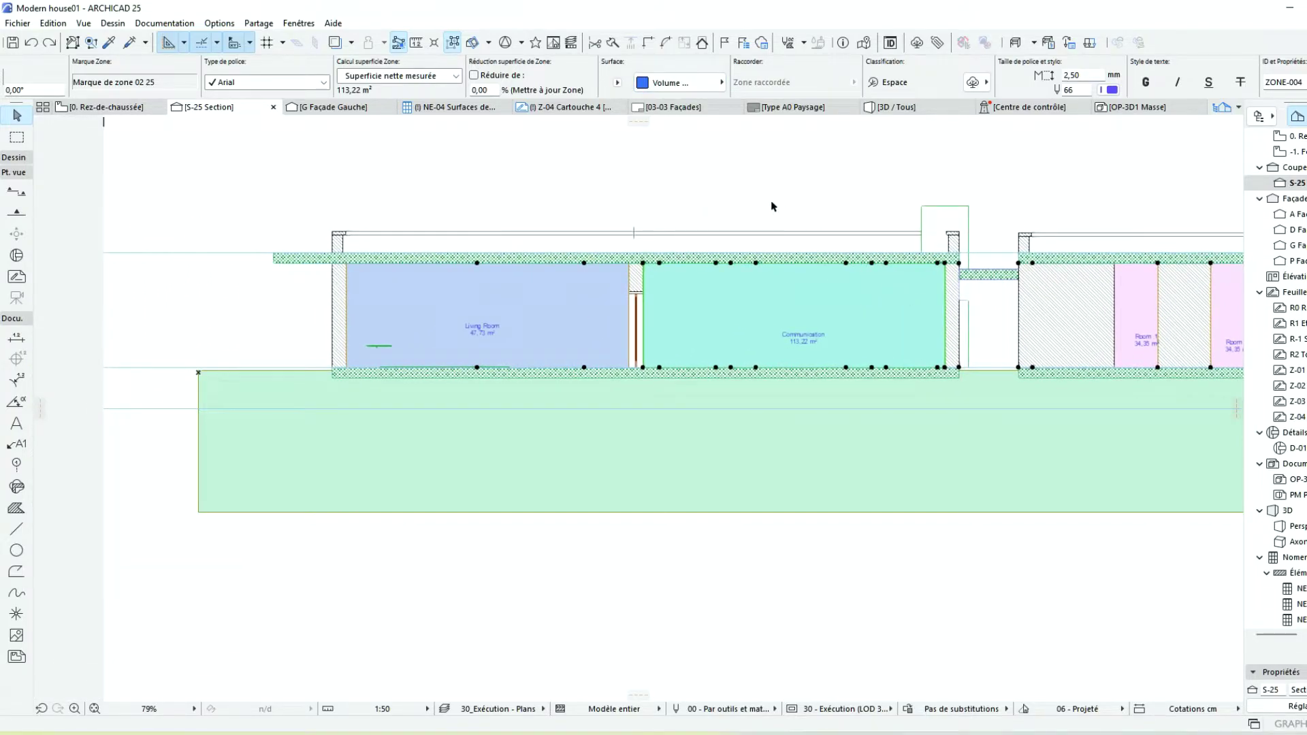
{"action": "middle_click_drag", "start_coordinate": [852, 210], "coordinate": [747, 220]}
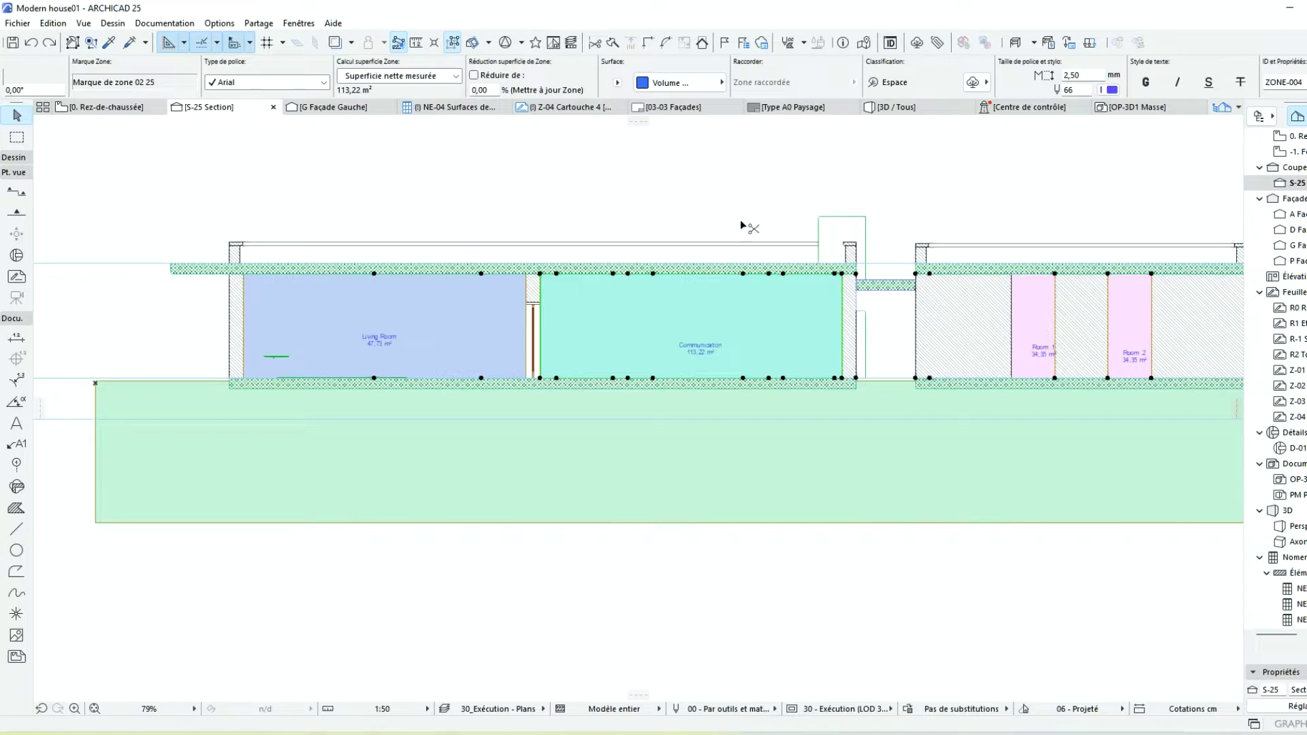
{"action": "key", "text": "ctrl+l"}
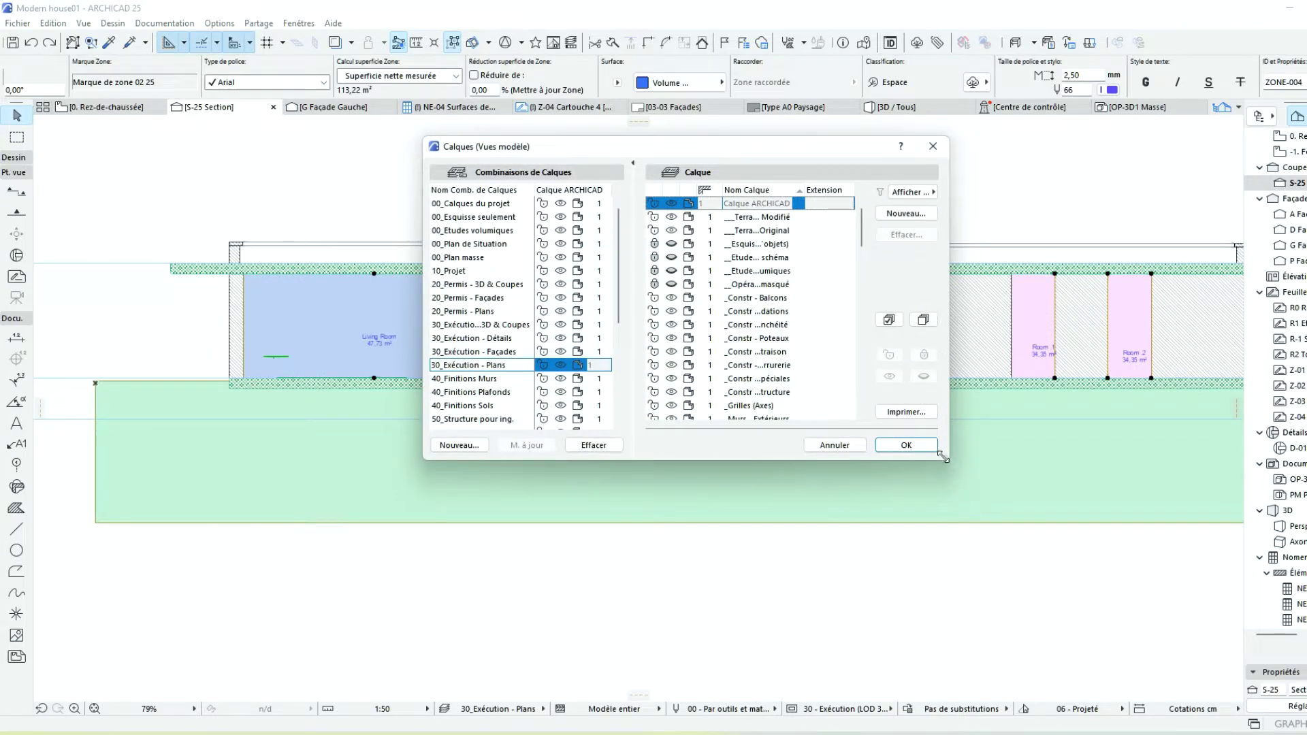
Enlarge the Calques dialog and hide the Zones layer
{"action": "left_click_drag", "start_coordinate": [944, 458], "coordinate": [1209, 718]}
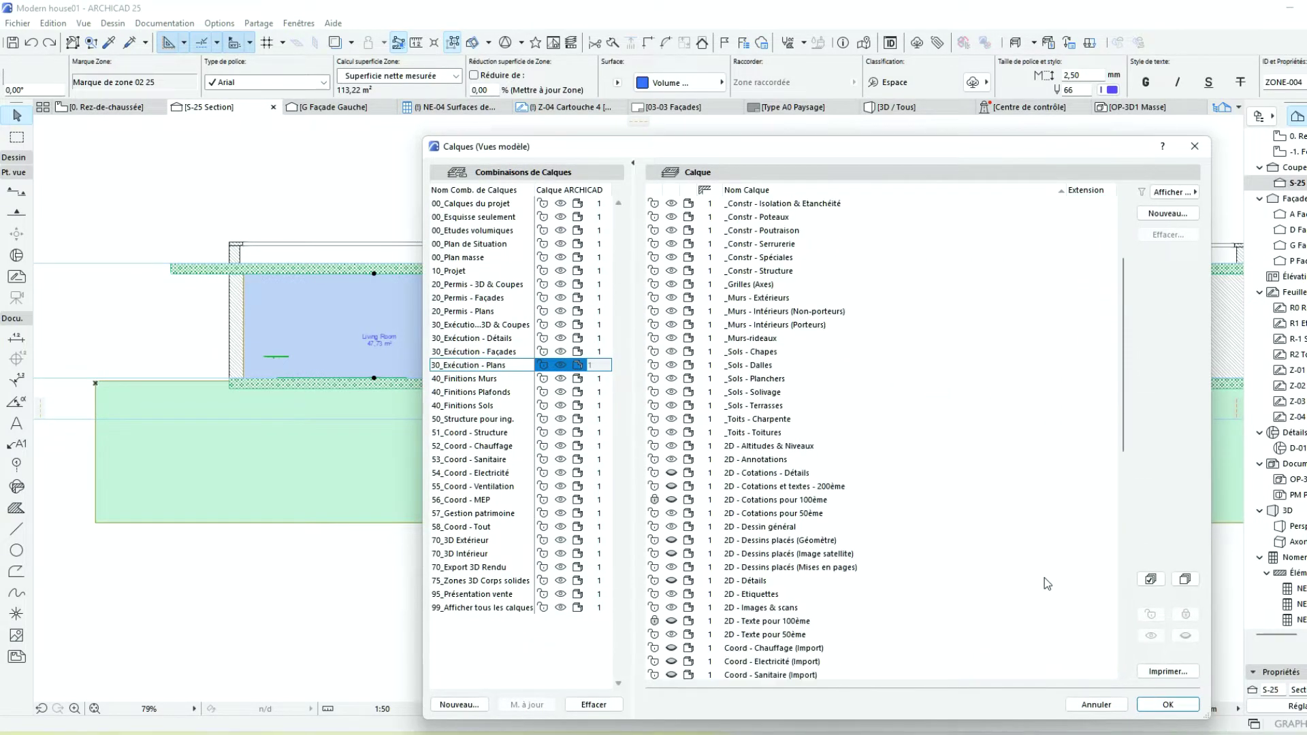
{"action": "scroll", "coordinate": [1044, 579], "scroll_direction": "down", "scroll_amount": 5}
{"action": "scroll", "coordinate": [1028, 580], "scroll_direction": "down", "scroll_amount": 5}
{"action": "scroll", "coordinate": [1018, 583], "scroll_direction": "down", "scroll_amount": 5}
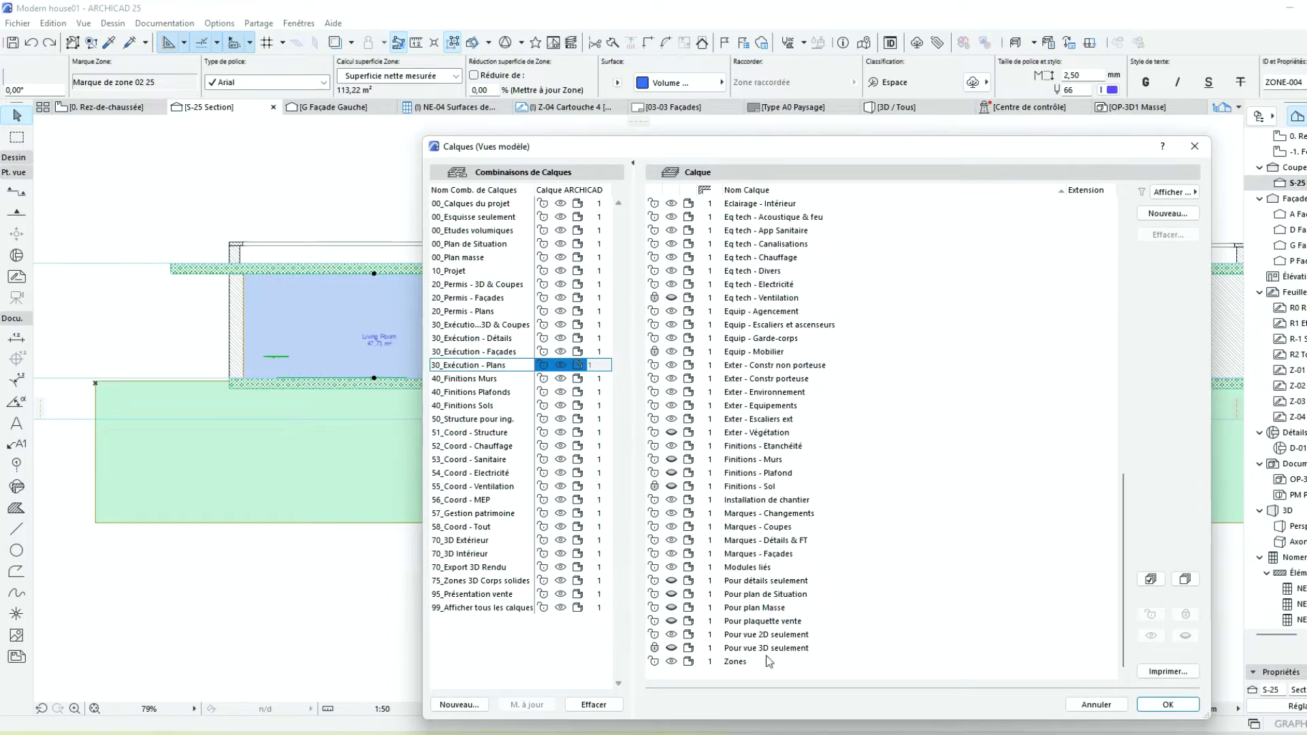
{"action": "left_click", "coordinate": [672, 662]}
{"action": "left_click", "coordinate": [1171, 709]}
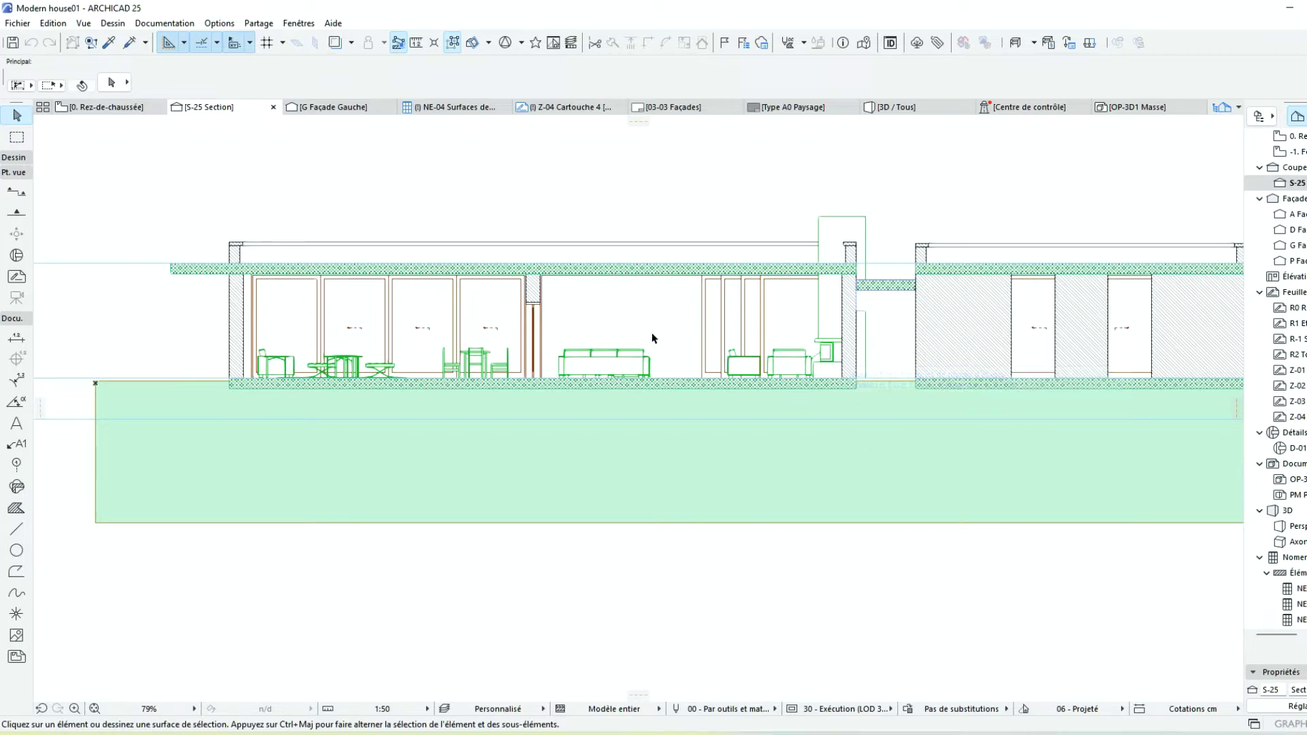
Make the Zones layer visible again in the Calques settings
{"action": "middle_click_drag", "start_coordinate": [590, 330], "coordinate": [525, 341]}
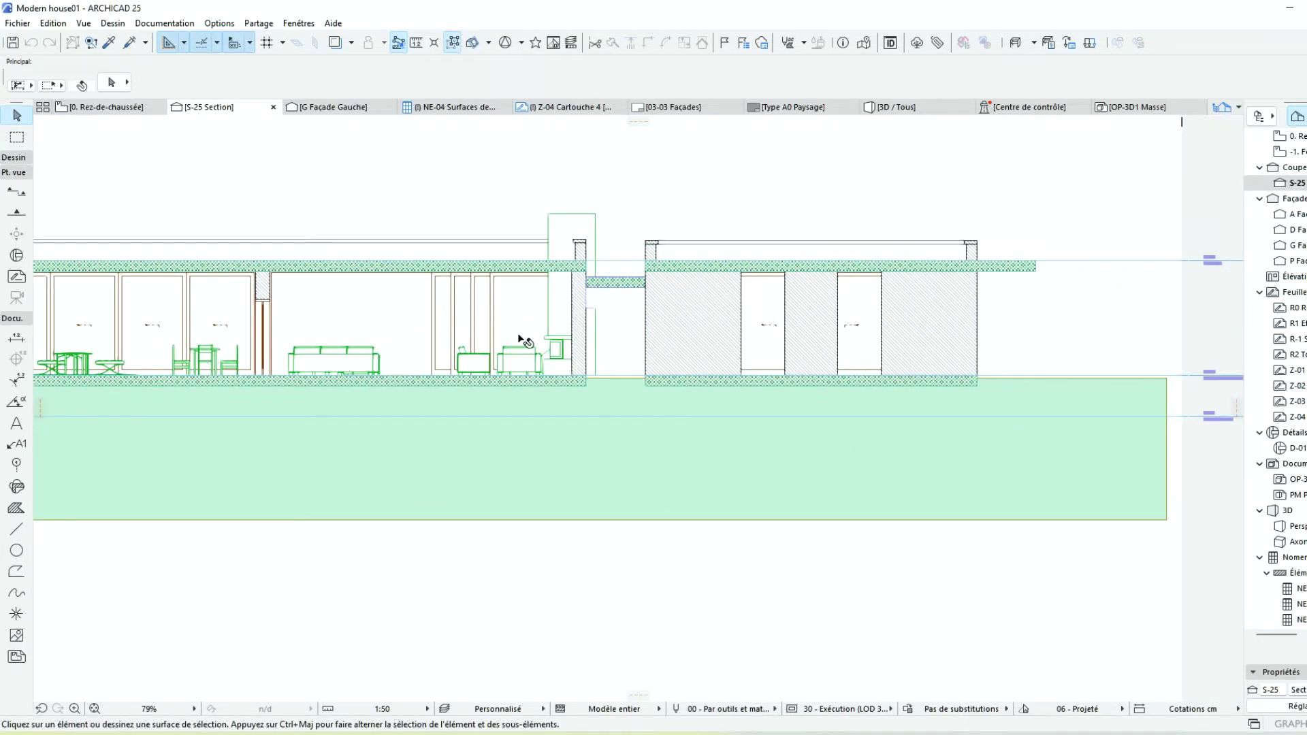
{"action": "key", "text": "ctrl+l"}
{"action": "scroll", "coordinate": [782, 534], "scroll_direction": "down", "scroll_amount": 10}
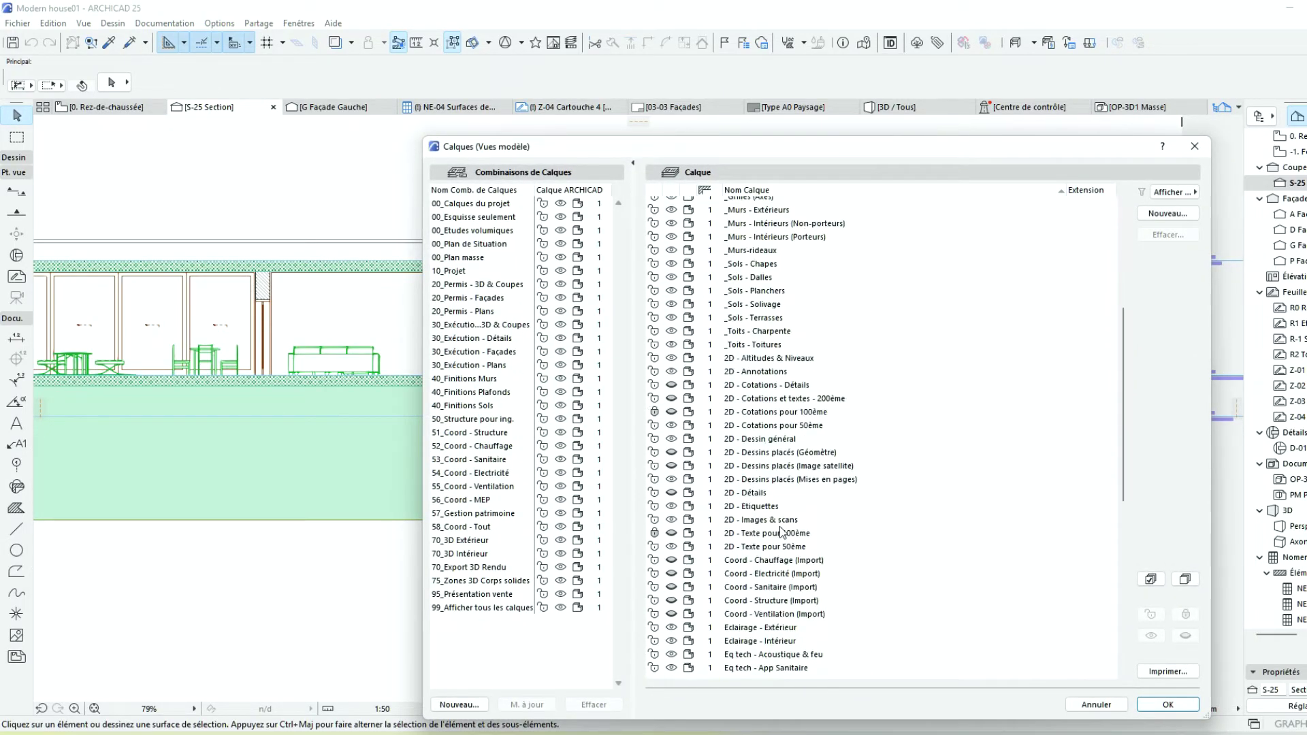
{"action": "scroll", "coordinate": [802, 555], "scroll_direction": "down", "scroll_amount": 10}
{"action": "left_click", "coordinate": [672, 661]}
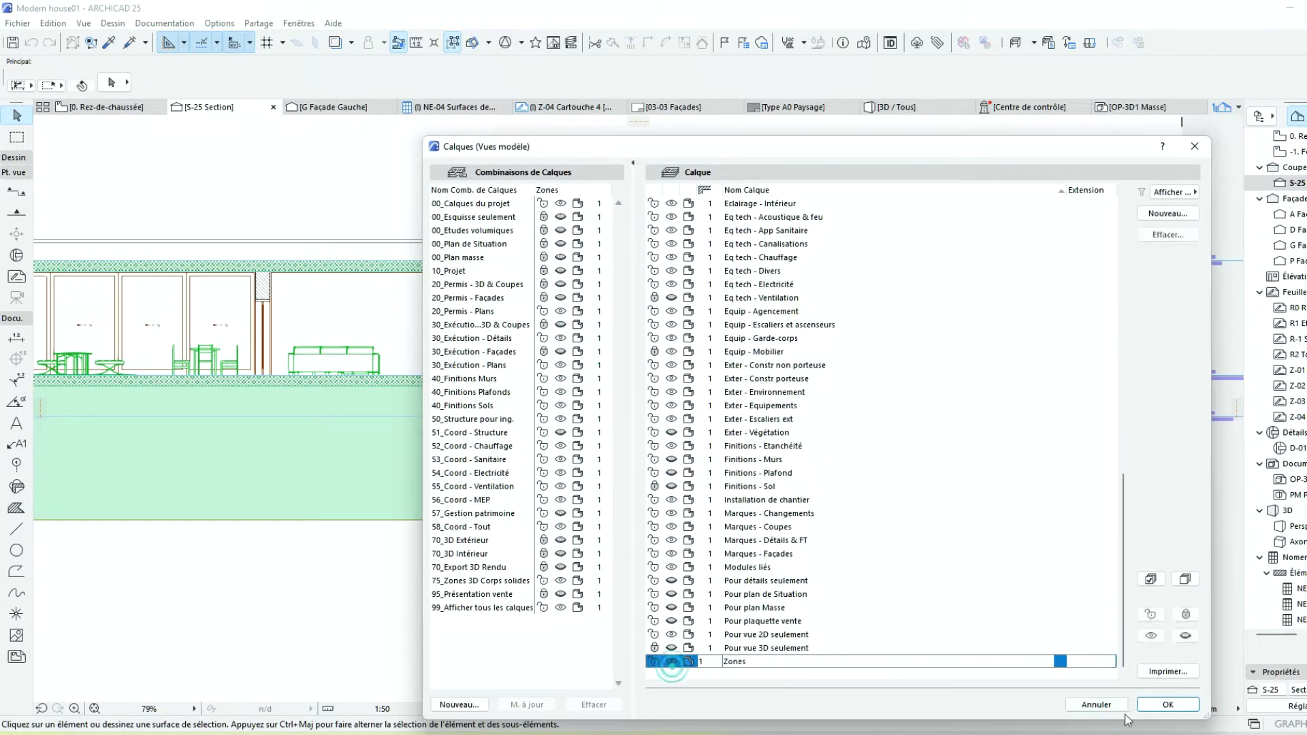
{"action": "left_click", "coordinate": [1167, 704]}
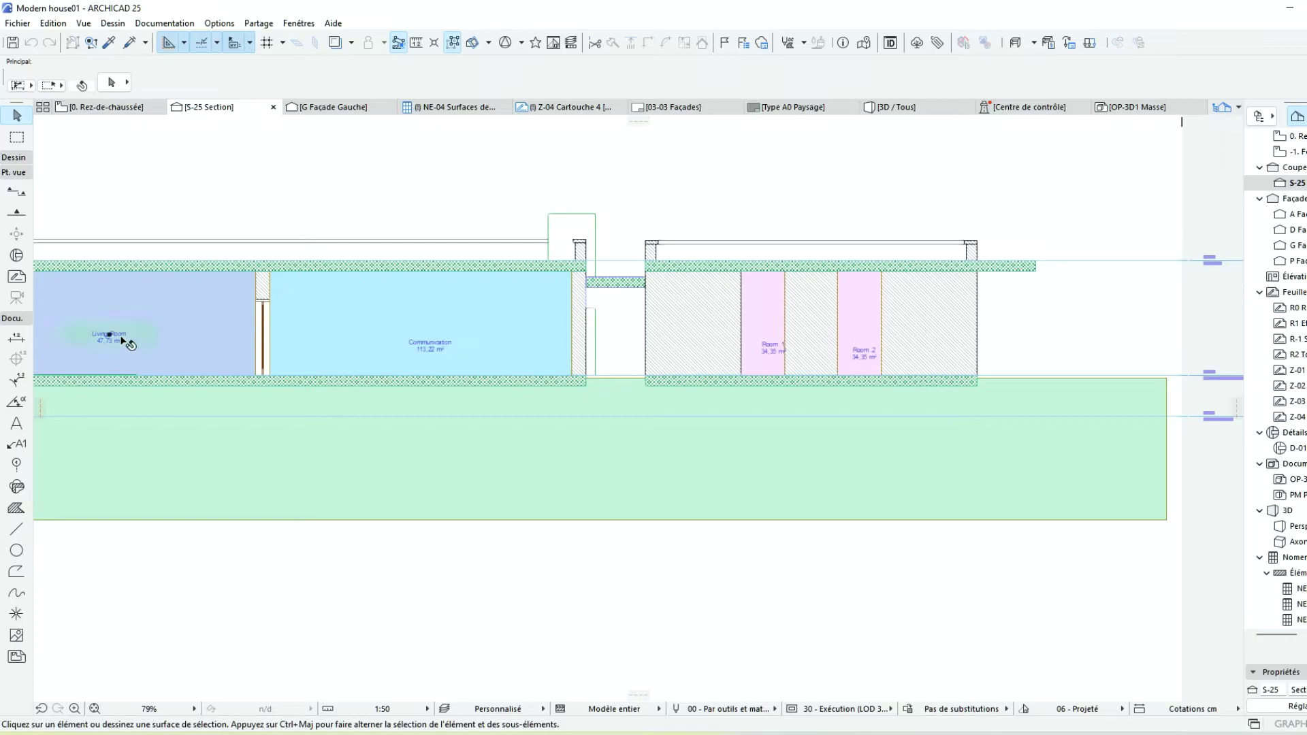
{"action": "left_click", "coordinate": [120, 335]}
{"action": "left_click", "coordinate": [446, 342], "text": "shift"}
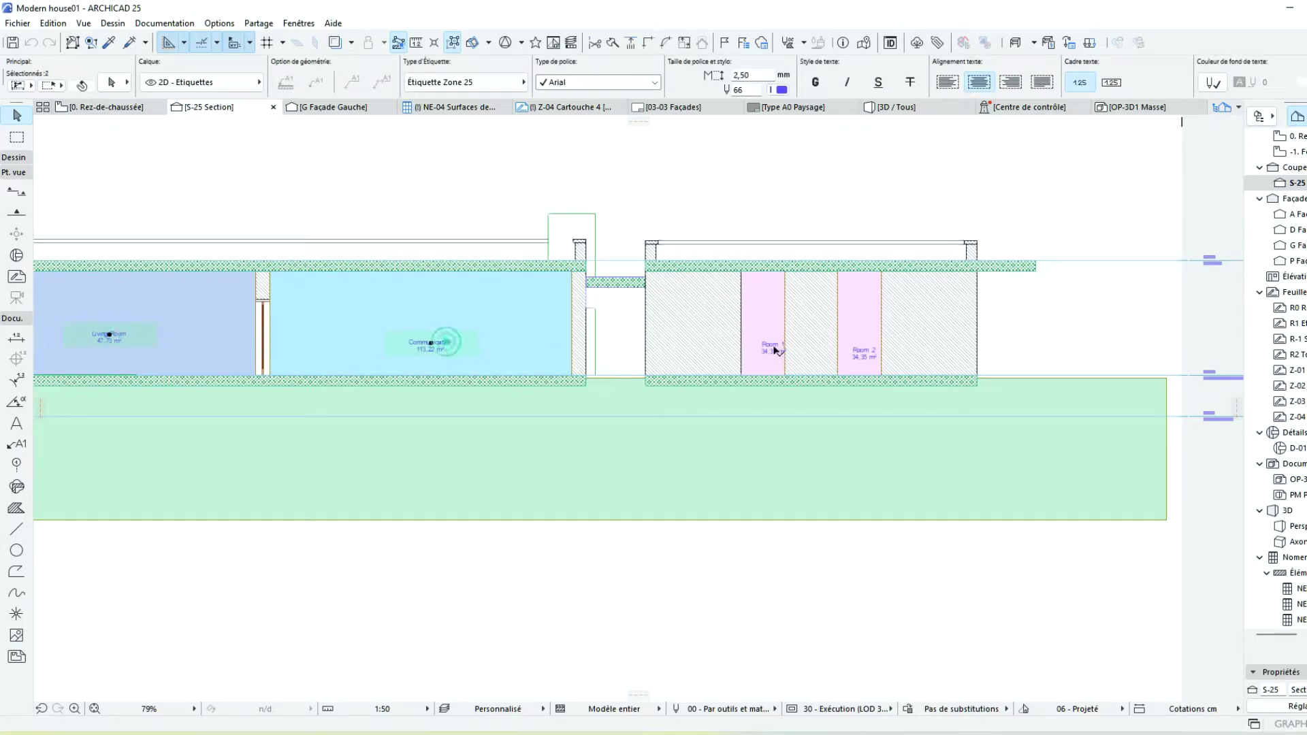
{"action": "left_click", "coordinate": [774, 346], "text": "shift"}
{"action": "left_click", "coordinate": [867, 351], "text": "shift"}
{"action": "left_click", "coordinate": [258, 82]}
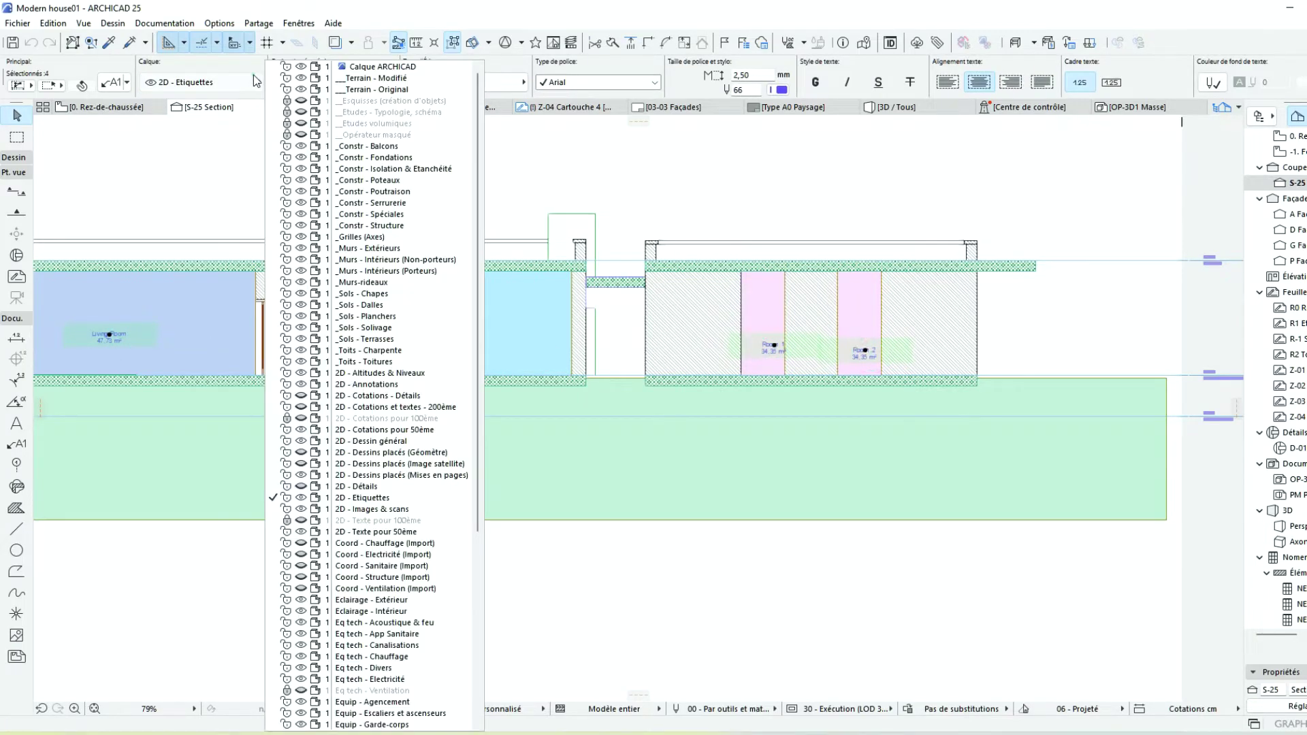
{"action": "left_click", "coordinate": [228, 297]}
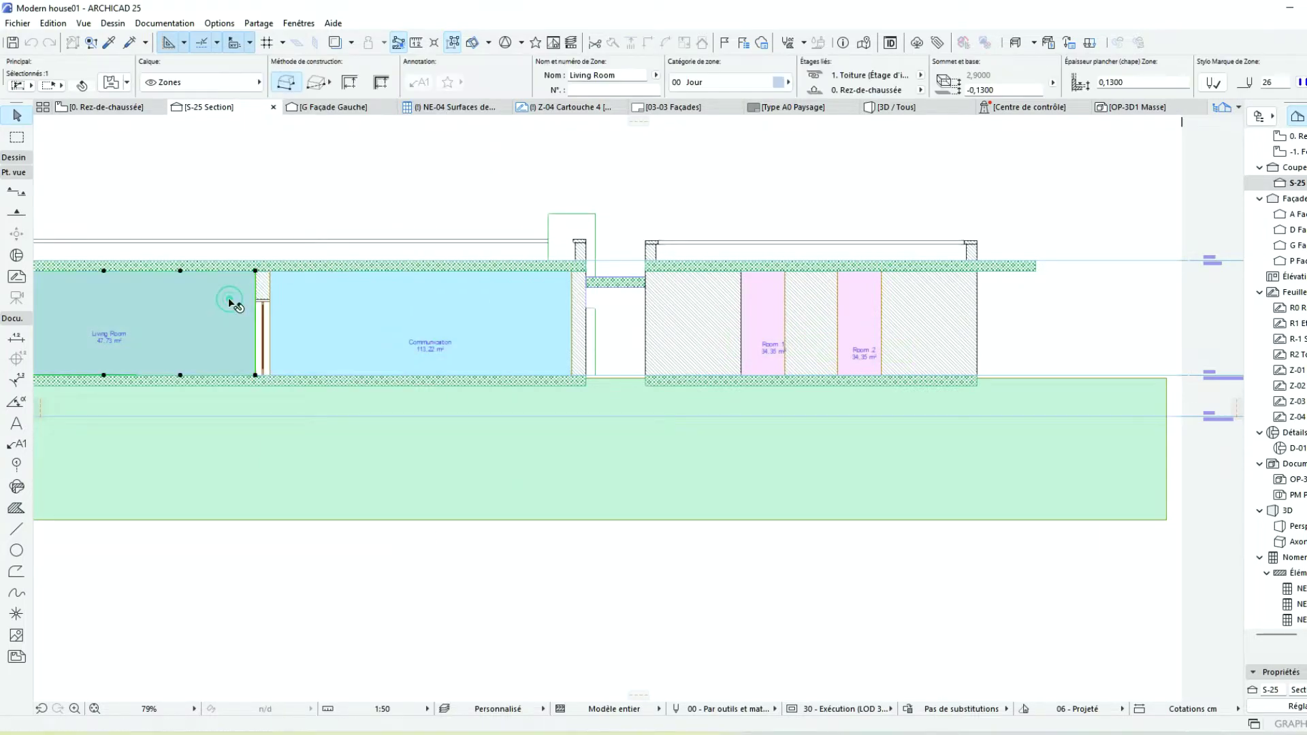
{"action": "left_click", "coordinate": [207, 90]}
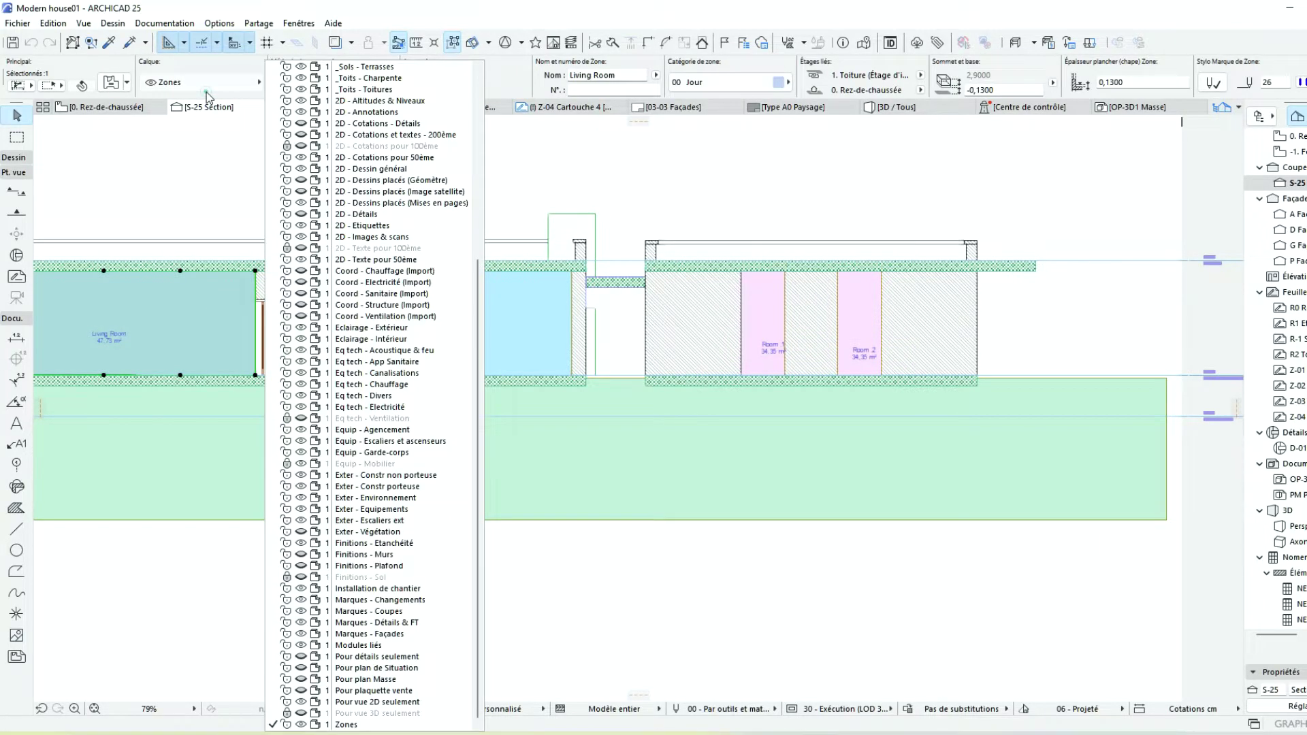
{"action": "left_click", "coordinate": [304, 727]}
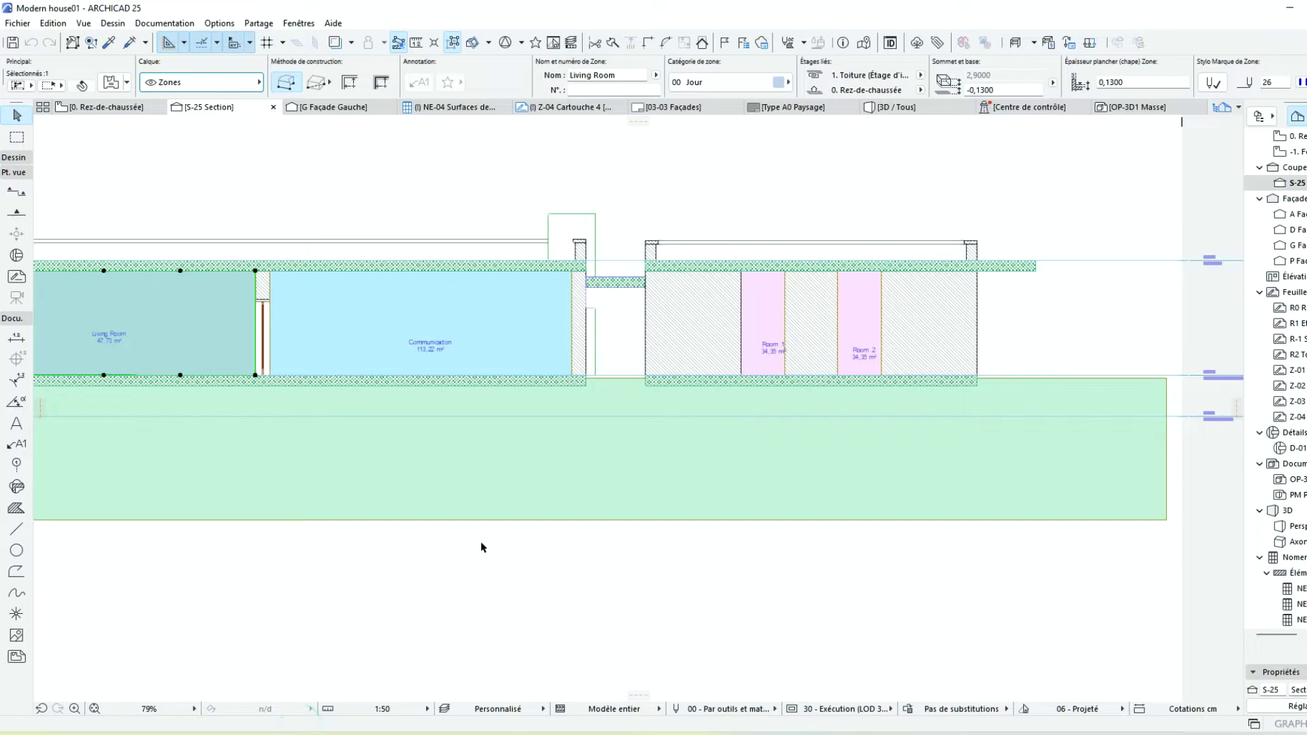
{"action": "middle_click_drag", "start_coordinate": [495, 492], "coordinate": [749, 504]}
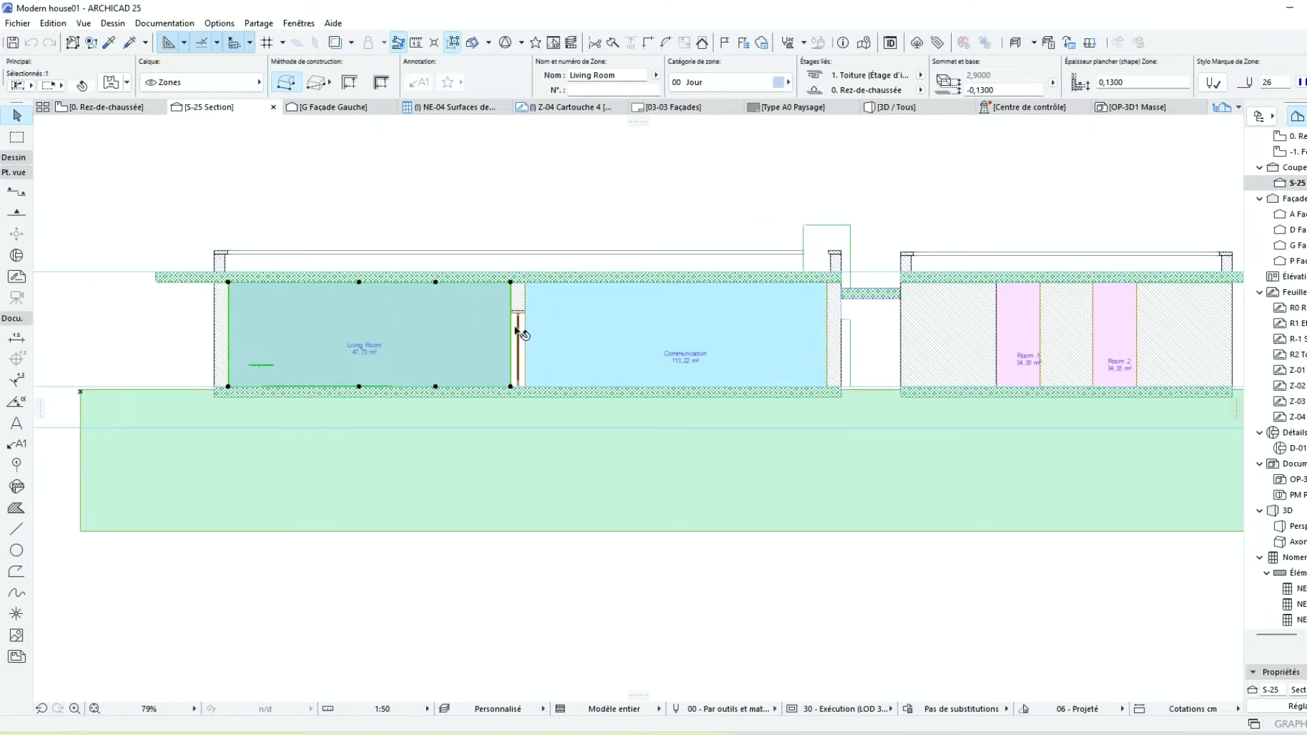
Review the Living Room label's type list and label settings, then confirm them
{"action": "left_click", "coordinate": [368, 349]}
{"action": "left_click", "coordinate": [490, 85]}
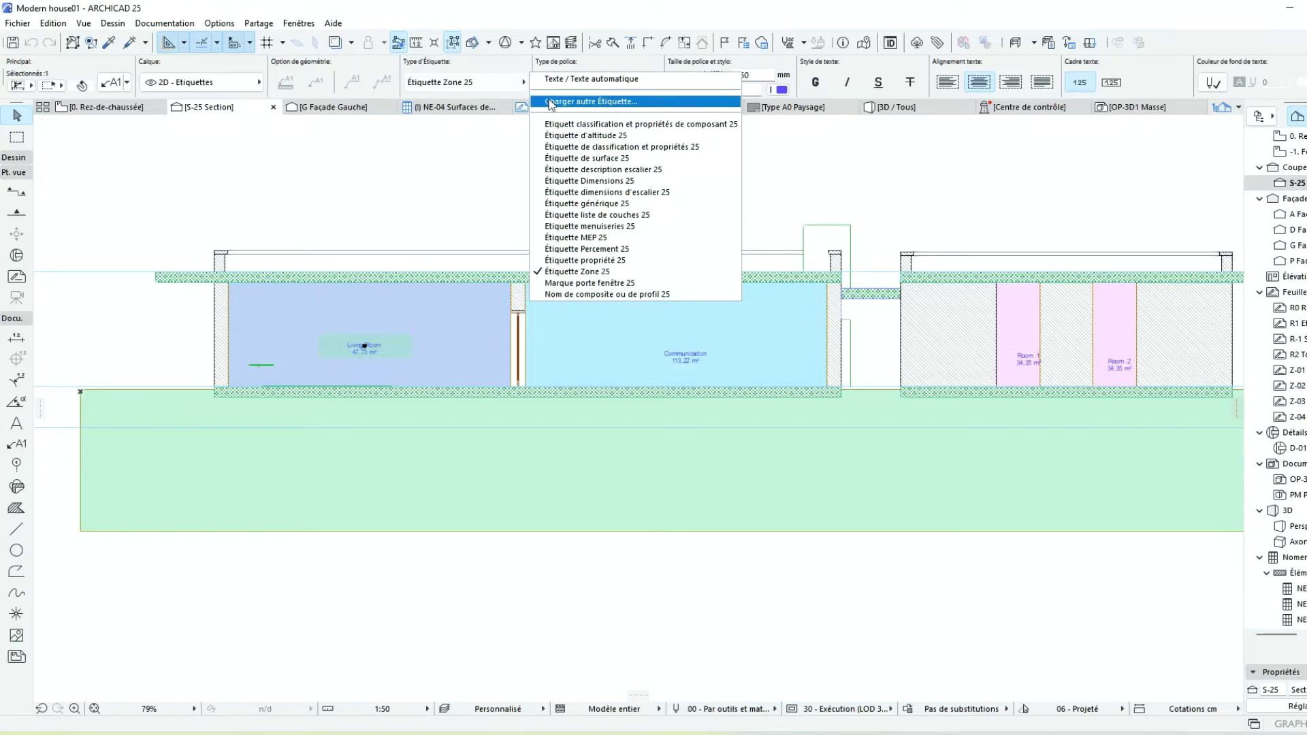
{"action": "key", "text": "Escape"}
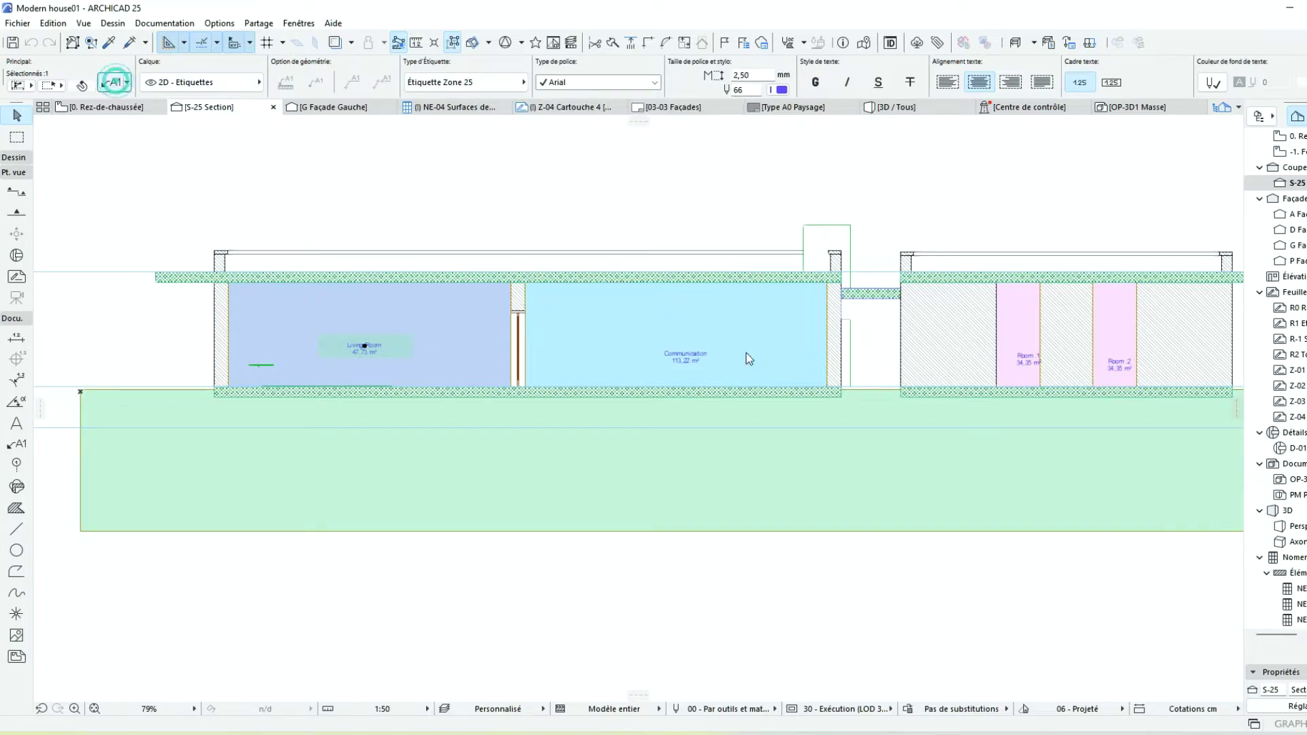
{"action": "key", "text": "ctrl+t"}
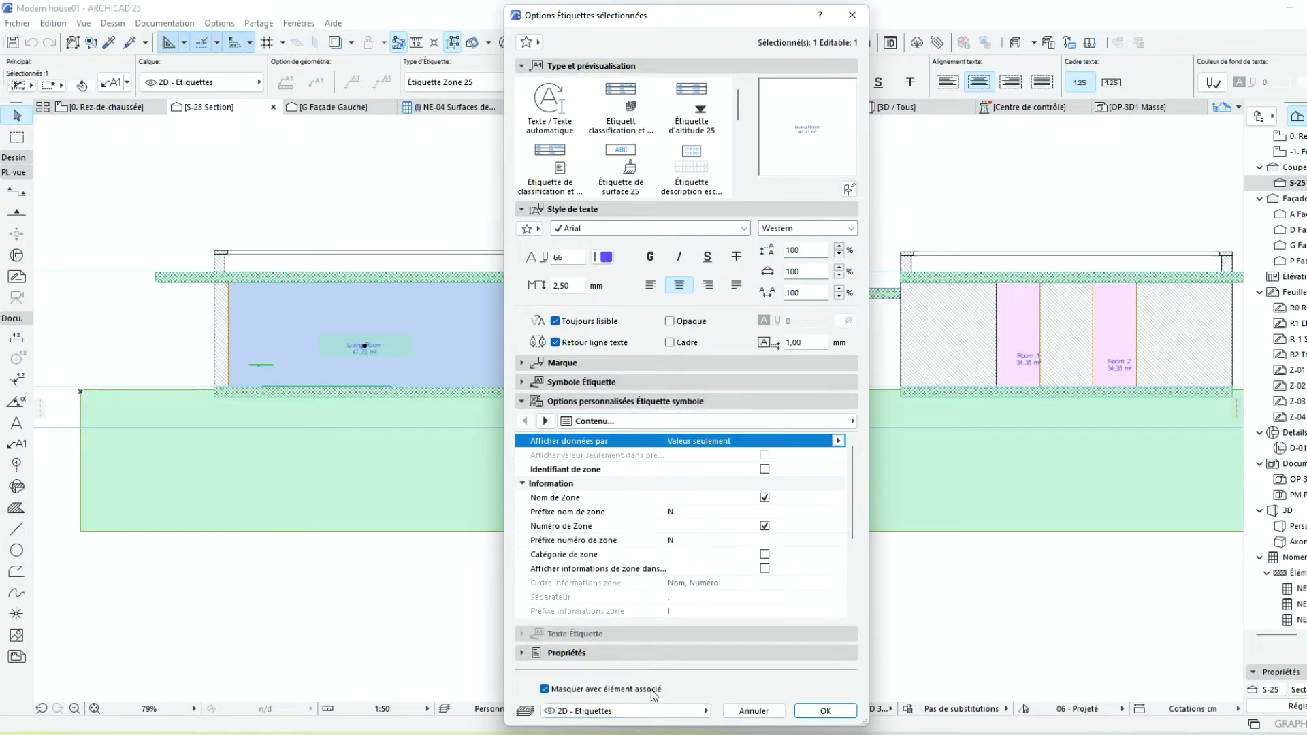
{"action": "left_click", "coordinate": [796, 714]}
Select the Living Room zone and bring up the Quick Layers palette
{"action": "left_click", "coordinate": [453, 334]}
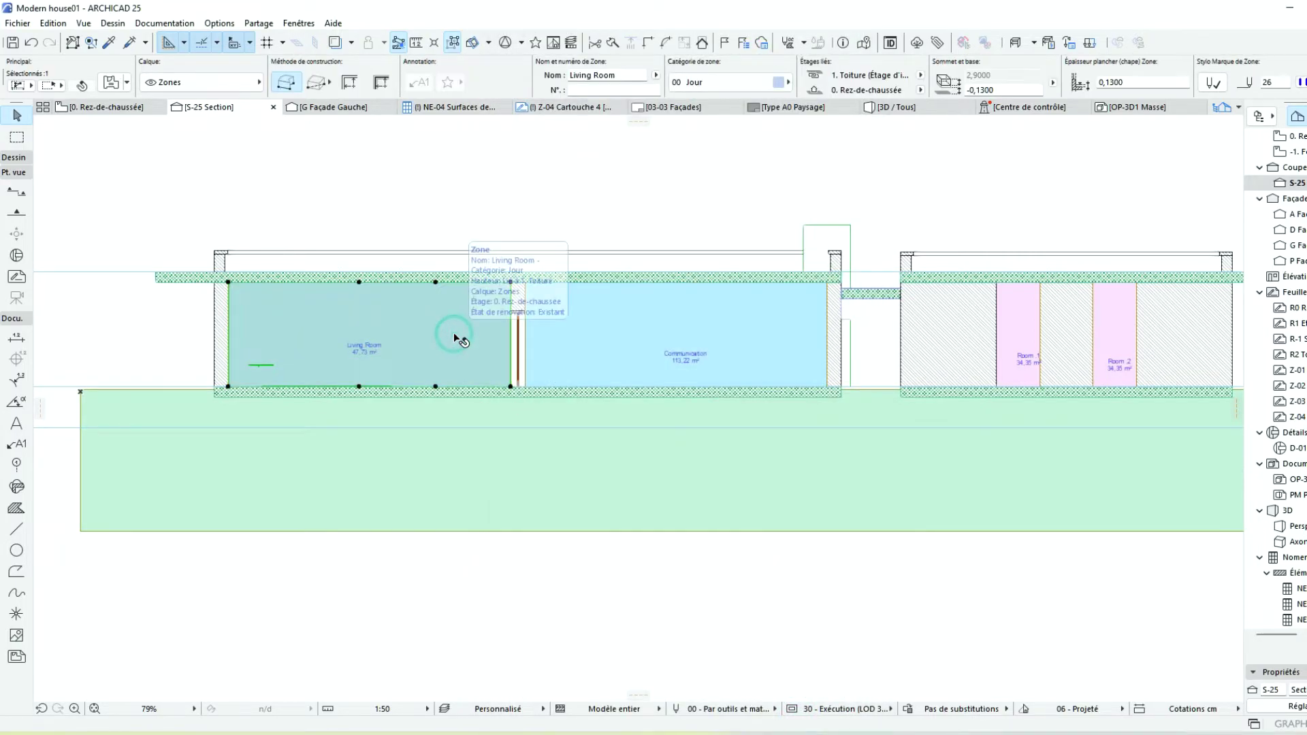
{"action": "right_click", "coordinate": [454, 334]}
{"action": "left_click", "coordinate": [457, 342]}
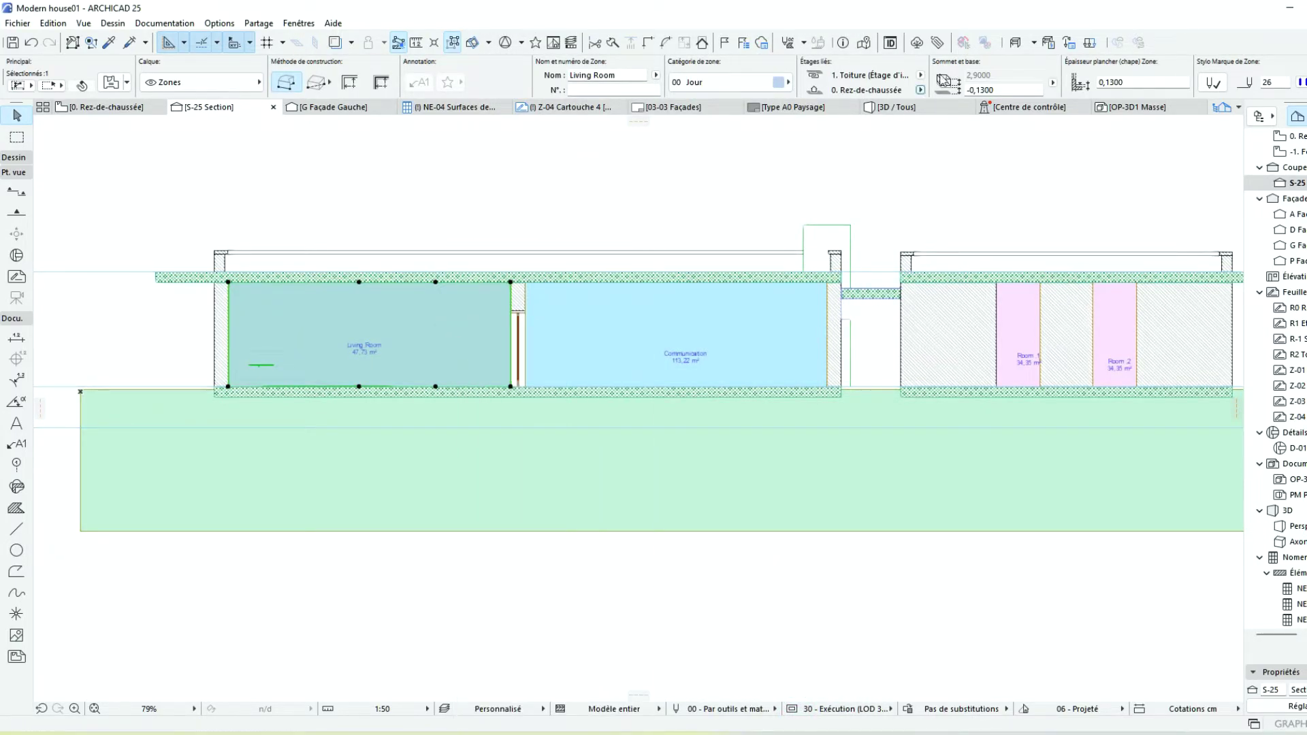
{"action": "left_click", "coordinate": [572, 45]}
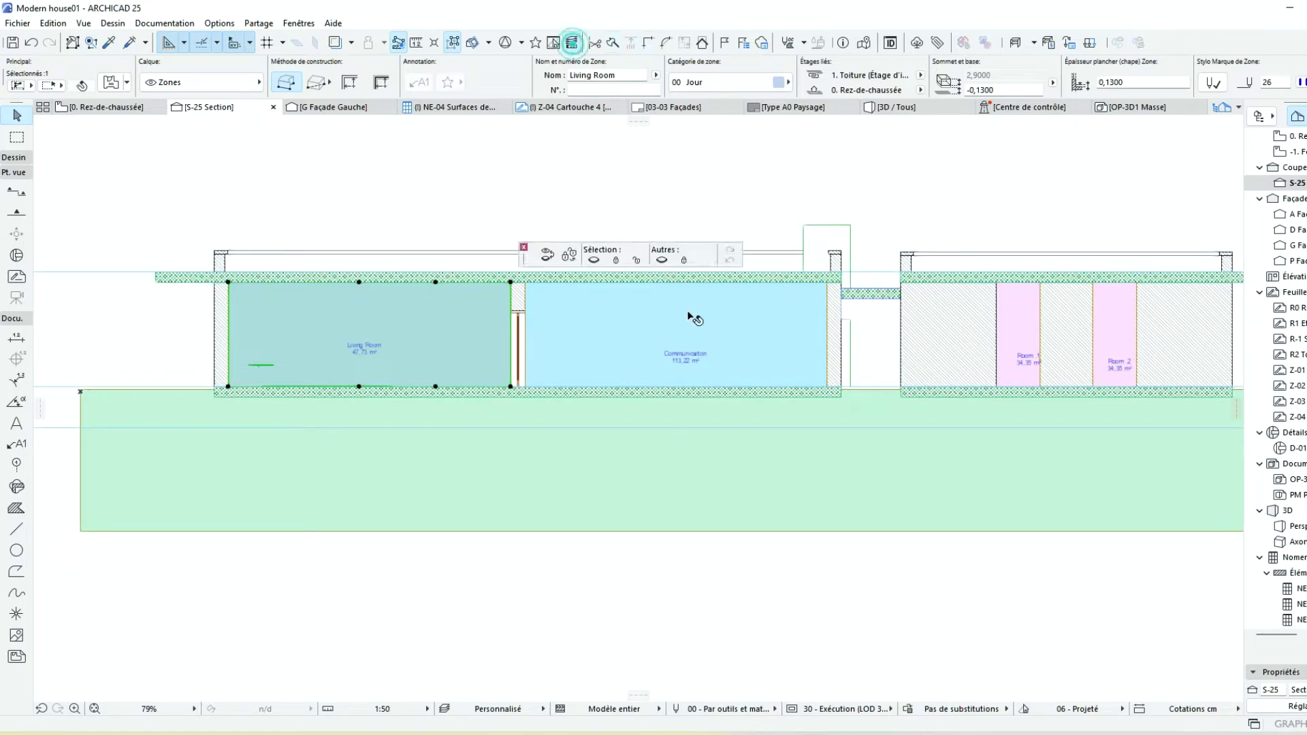
Hide and restore layers, then open settings for the Communication, Room 1 and Room 2 zones
{"action": "left_click", "coordinate": [595, 261]}
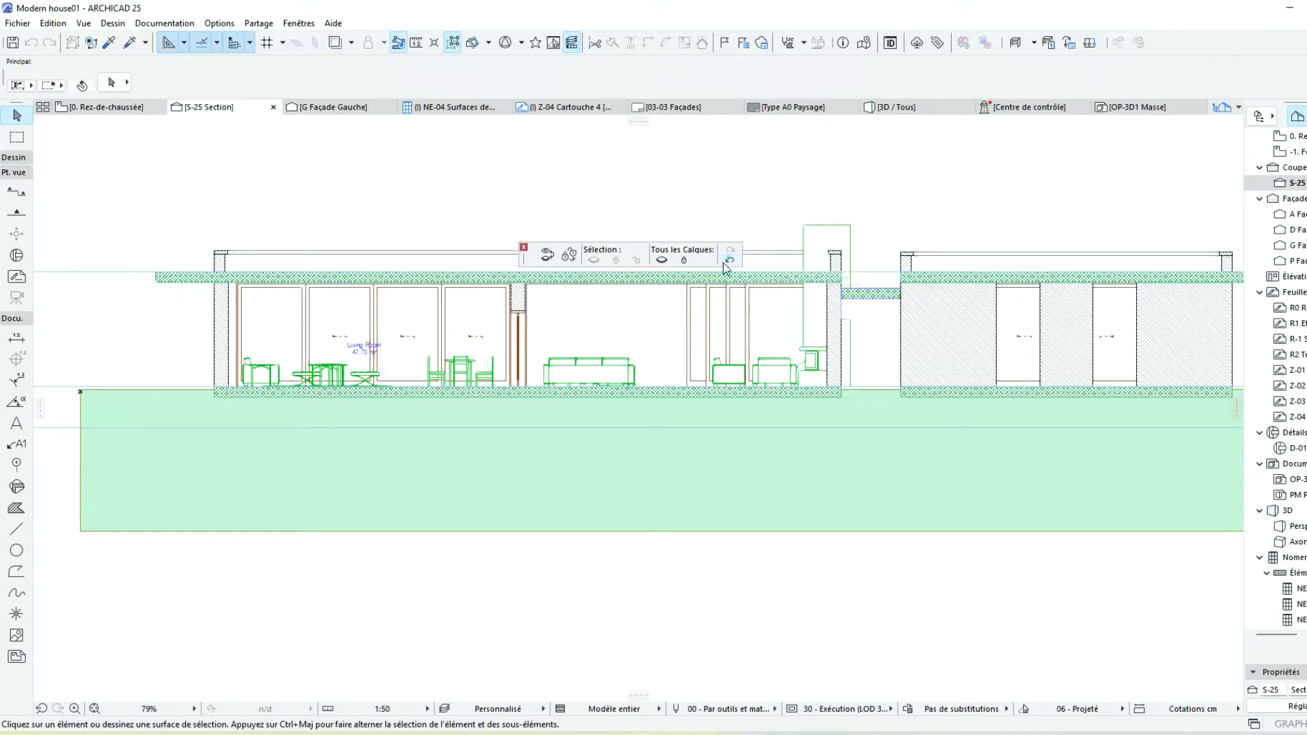
{"action": "left_click", "coordinate": [730, 259]}
{"action": "left_click", "coordinate": [681, 333]}
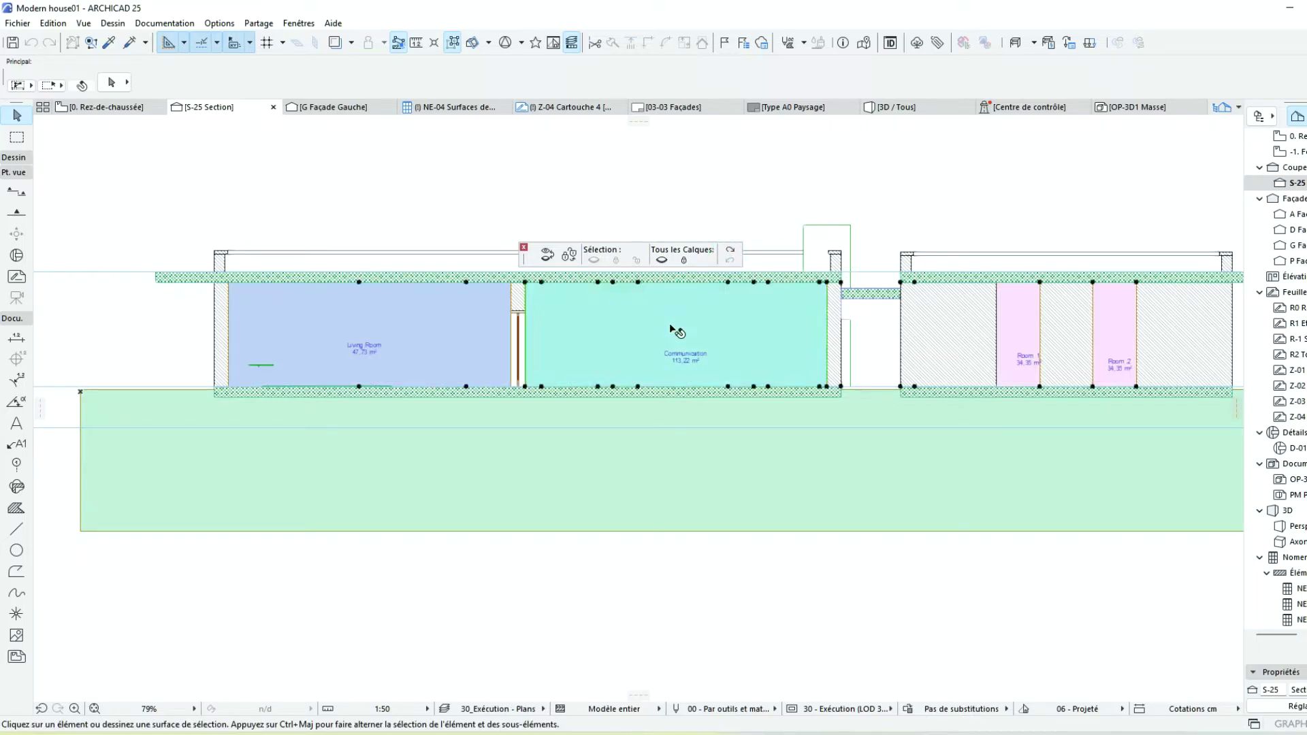
{"action": "left_click", "coordinate": [807, 320]}
{"action": "left_click", "coordinate": [1029, 320], "text": "shift"}
{"action": "left_click", "coordinate": [1110, 311], "text": "shift"}
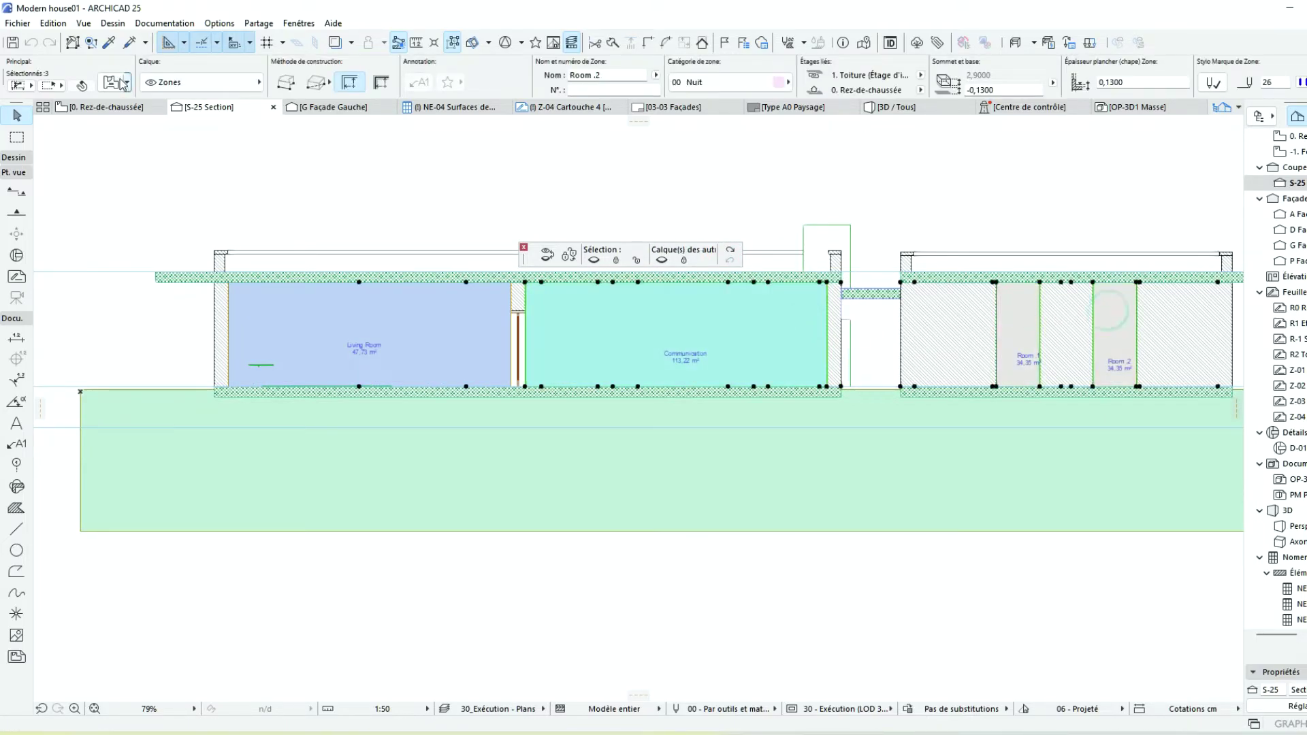
{"action": "key", "text": "ctrl+t"}
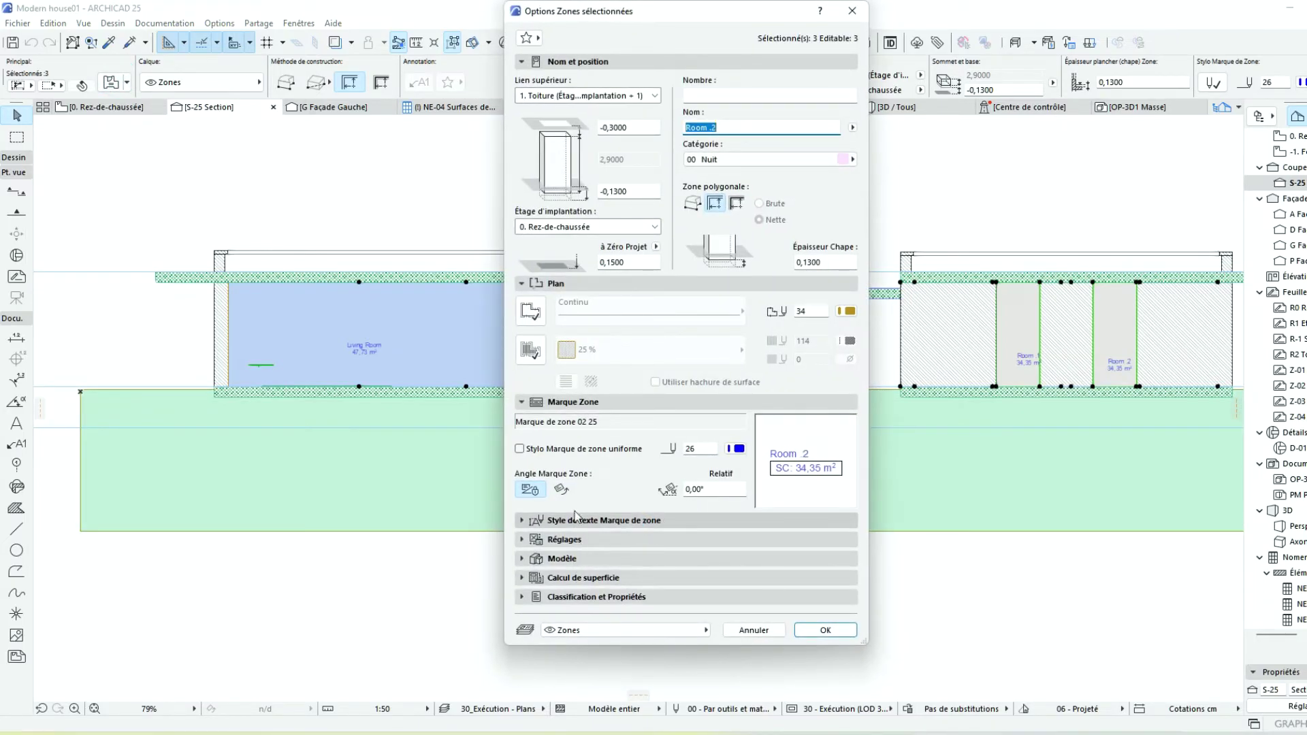
Collapse the Plan and Marque Zone panels and expand Calcul de superficie and Modèle
{"action": "left_click", "coordinate": [583, 522]}
{"action": "left_click", "coordinate": [577, 529]}
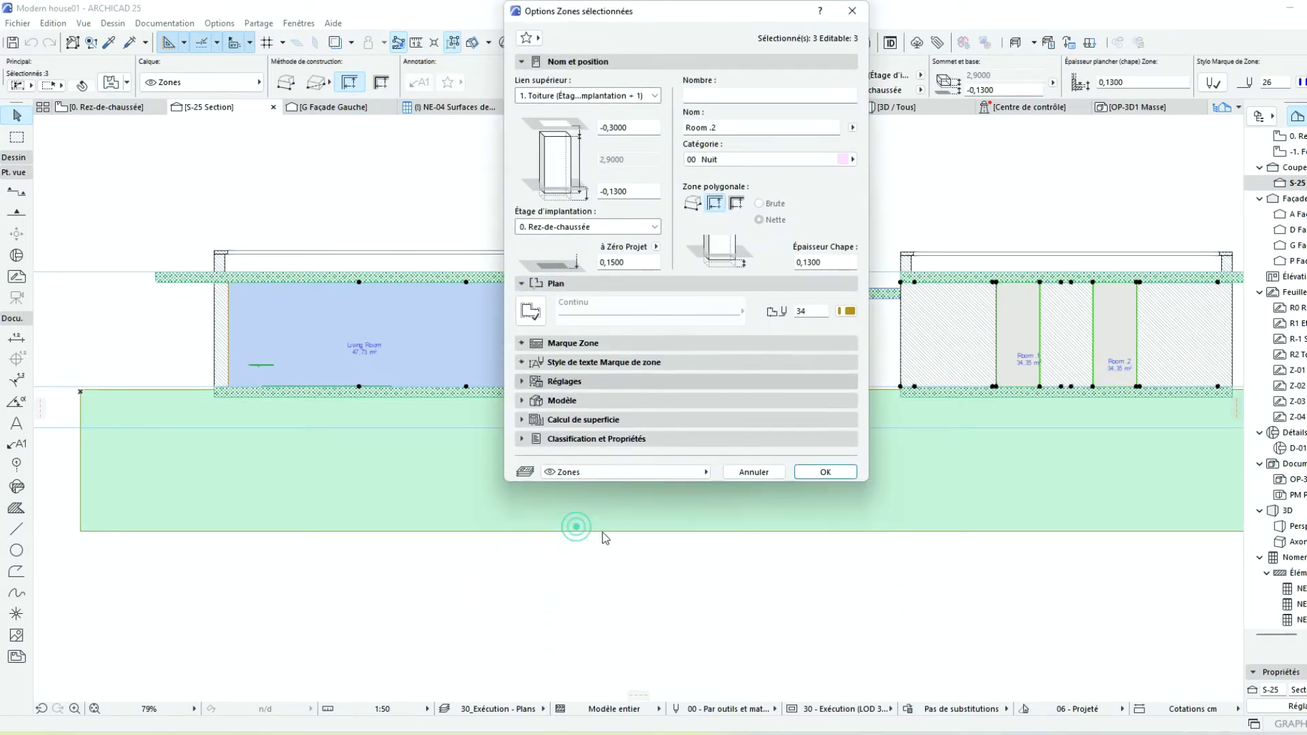
{"action": "left_click", "coordinate": [596, 612]}
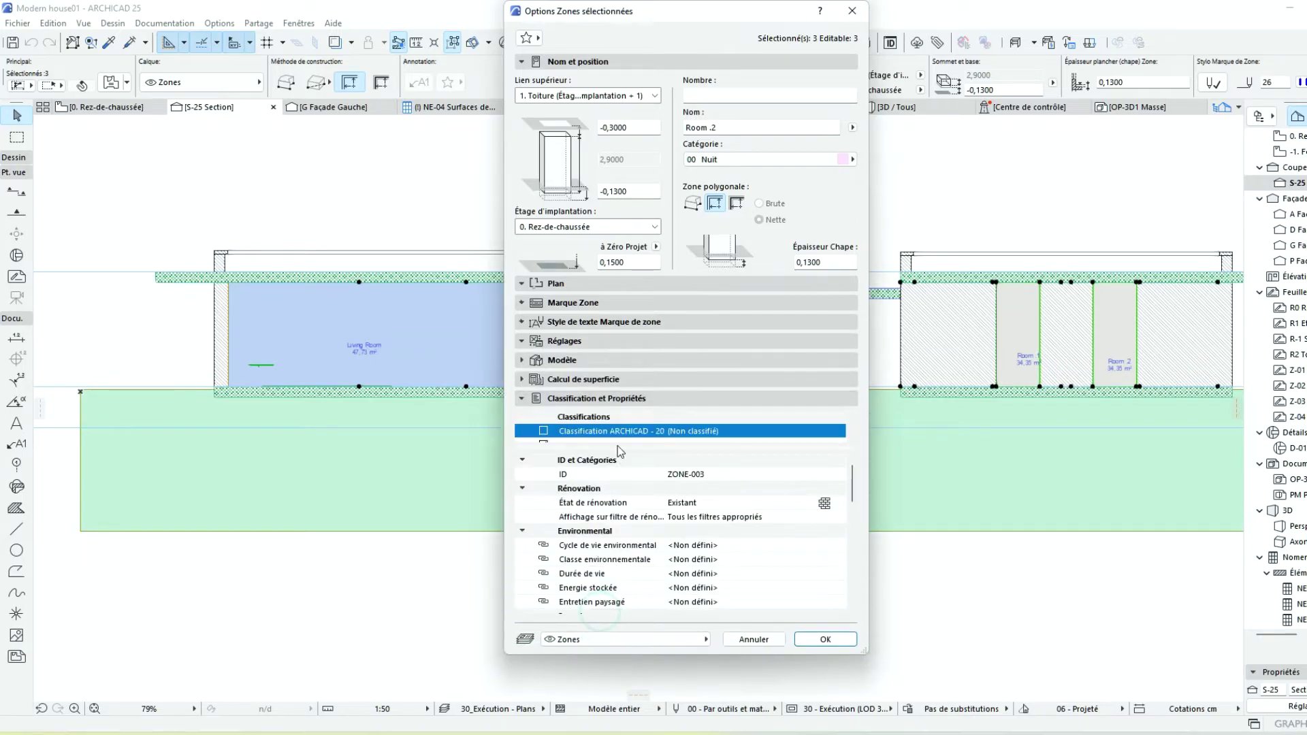
{"action": "left_click", "coordinate": [599, 386]}
{"action": "left_click", "coordinate": [612, 361]}
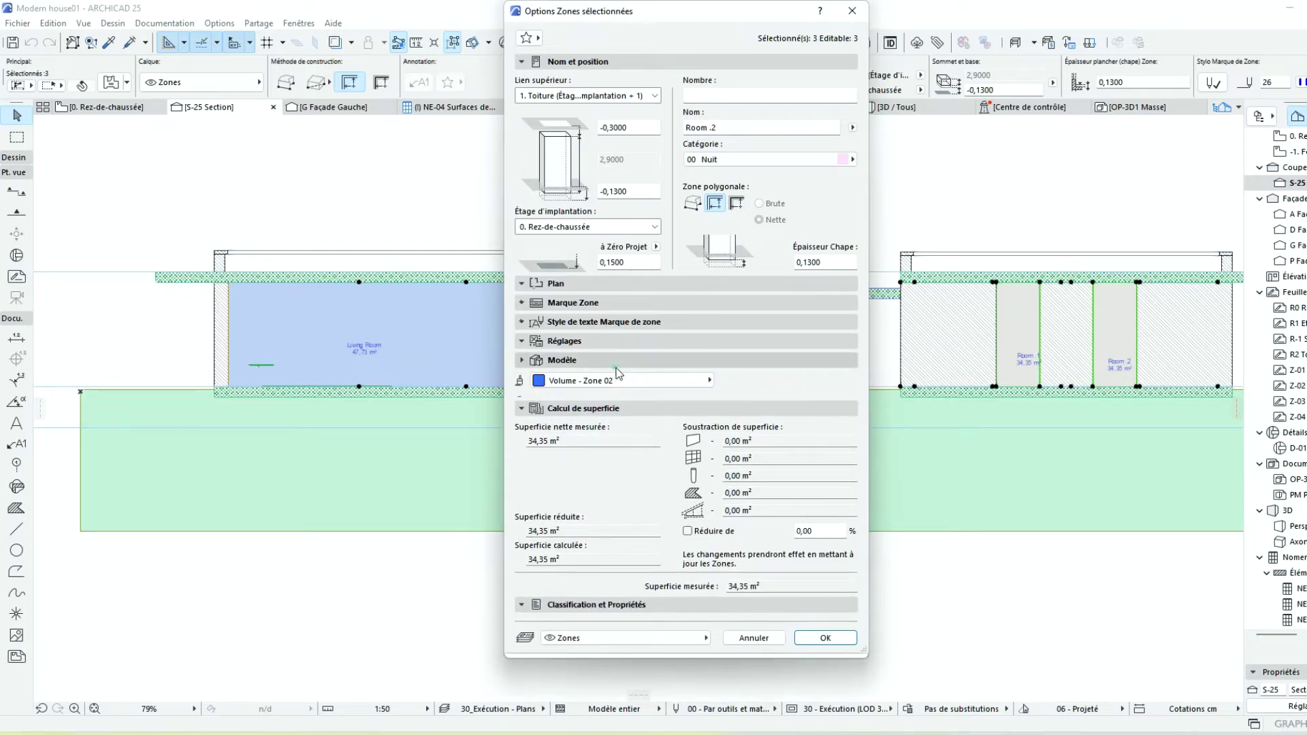
{"action": "left_click", "coordinate": [640, 340]}
Close the zone settings, then check and confirm the Room 1 and Room 2 label settings together
{"action": "key", "text": "Return"}
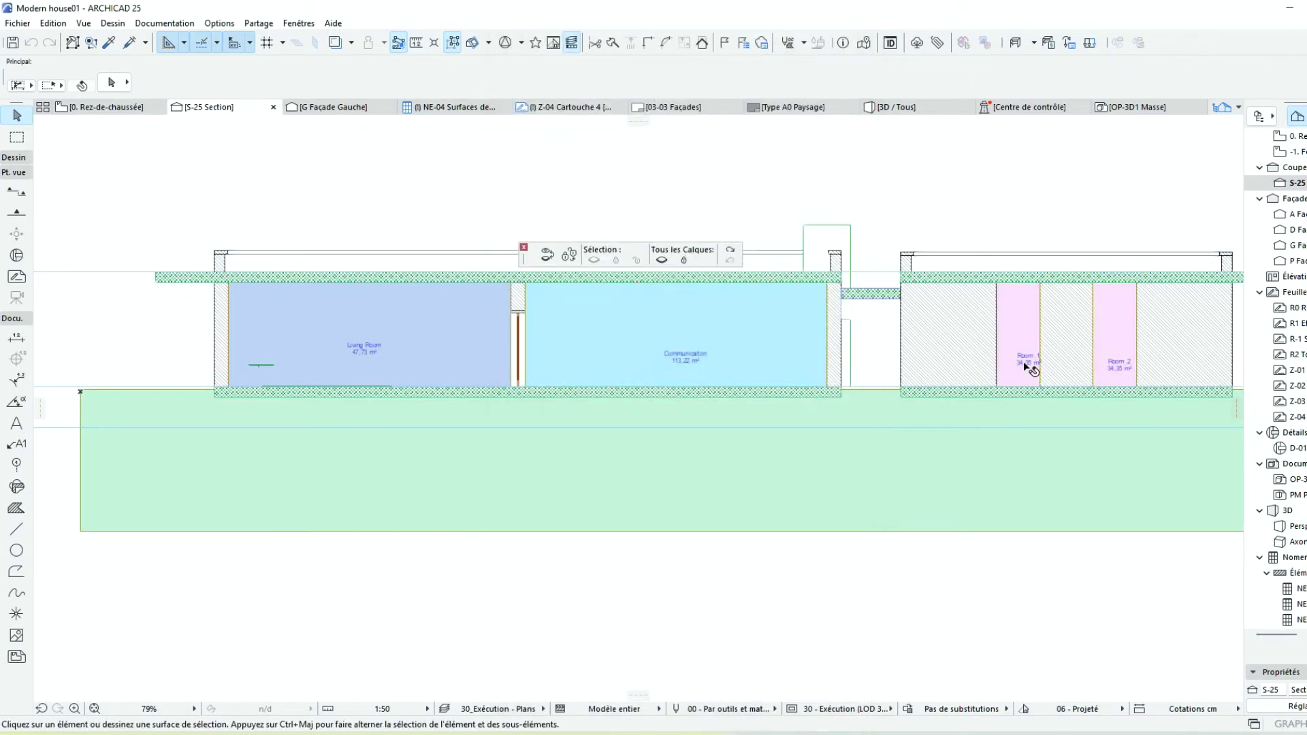
{"action": "left_click", "coordinate": [1025, 360]}
{"action": "left_click", "coordinate": [1115, 364], "text": "shift"}
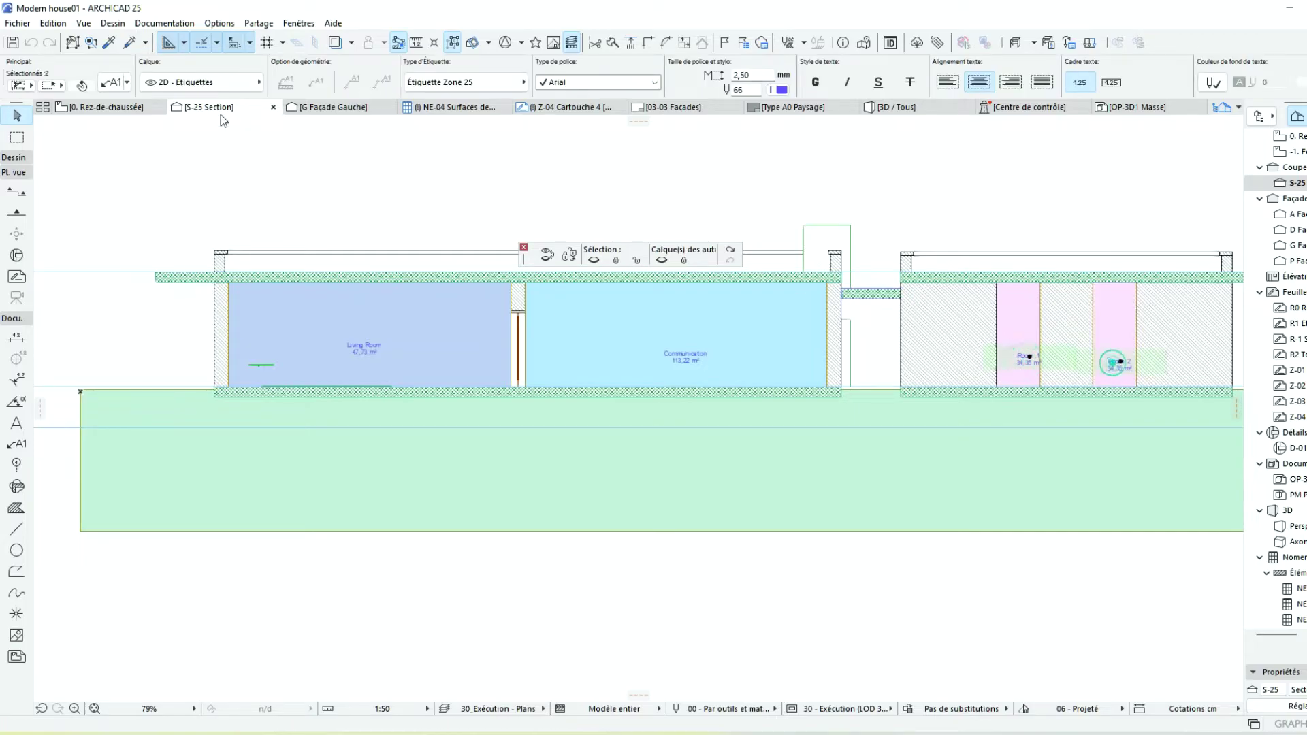
{"action": "left_click", "coordinate": [109, 83]}
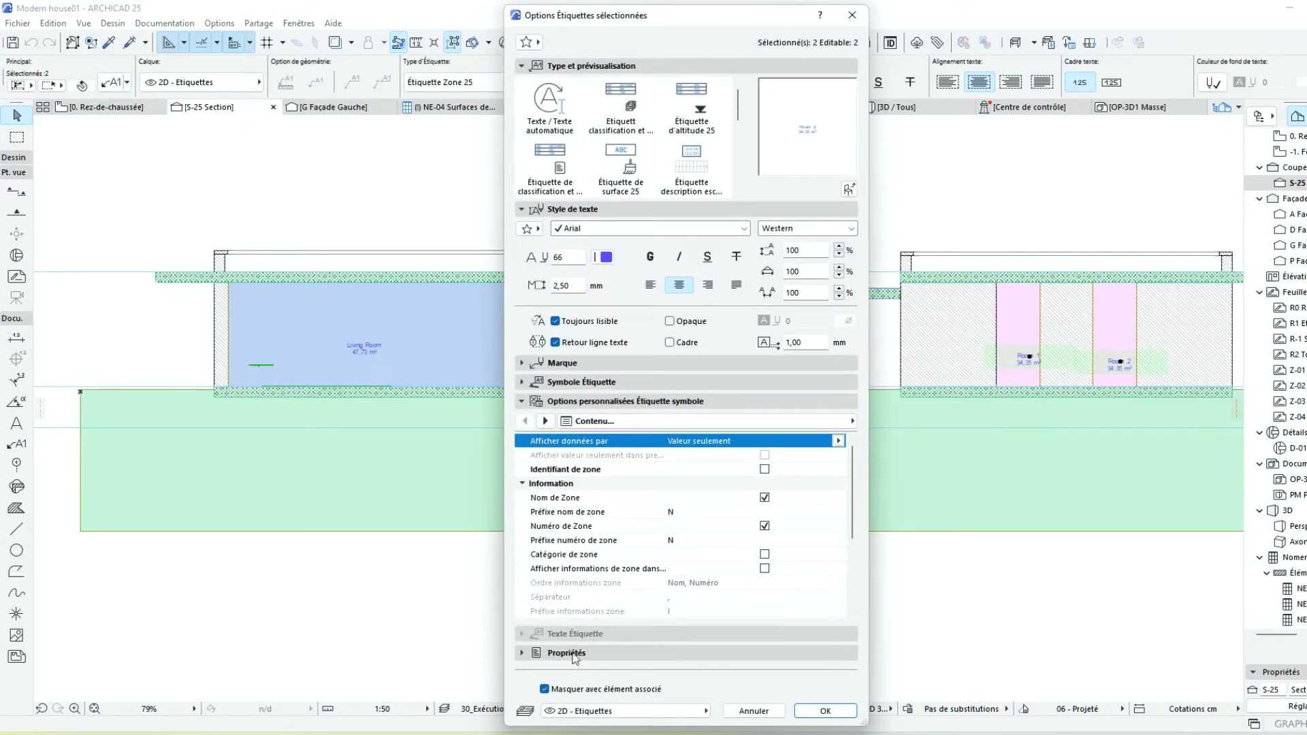
{"action": "left_click", "coordinate": [820, 708]}
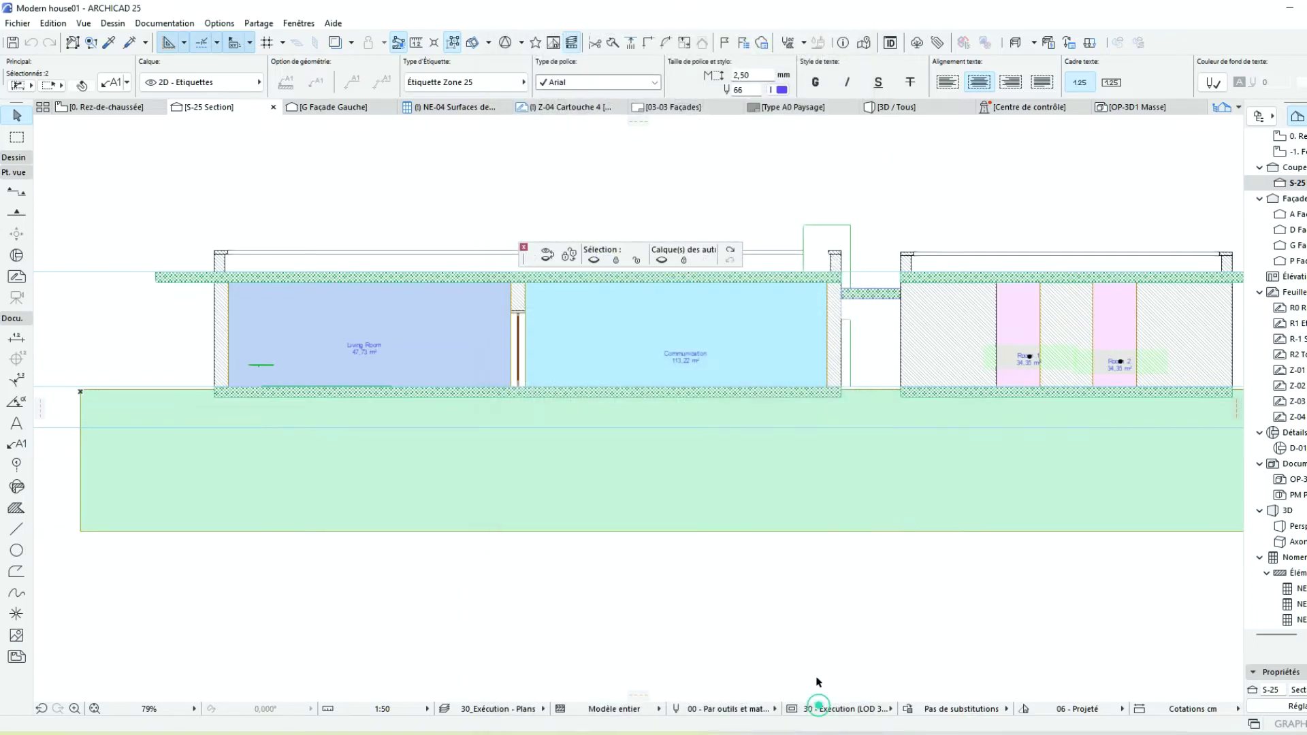
{"action": "left_click", "coordinate": [712, 327]}
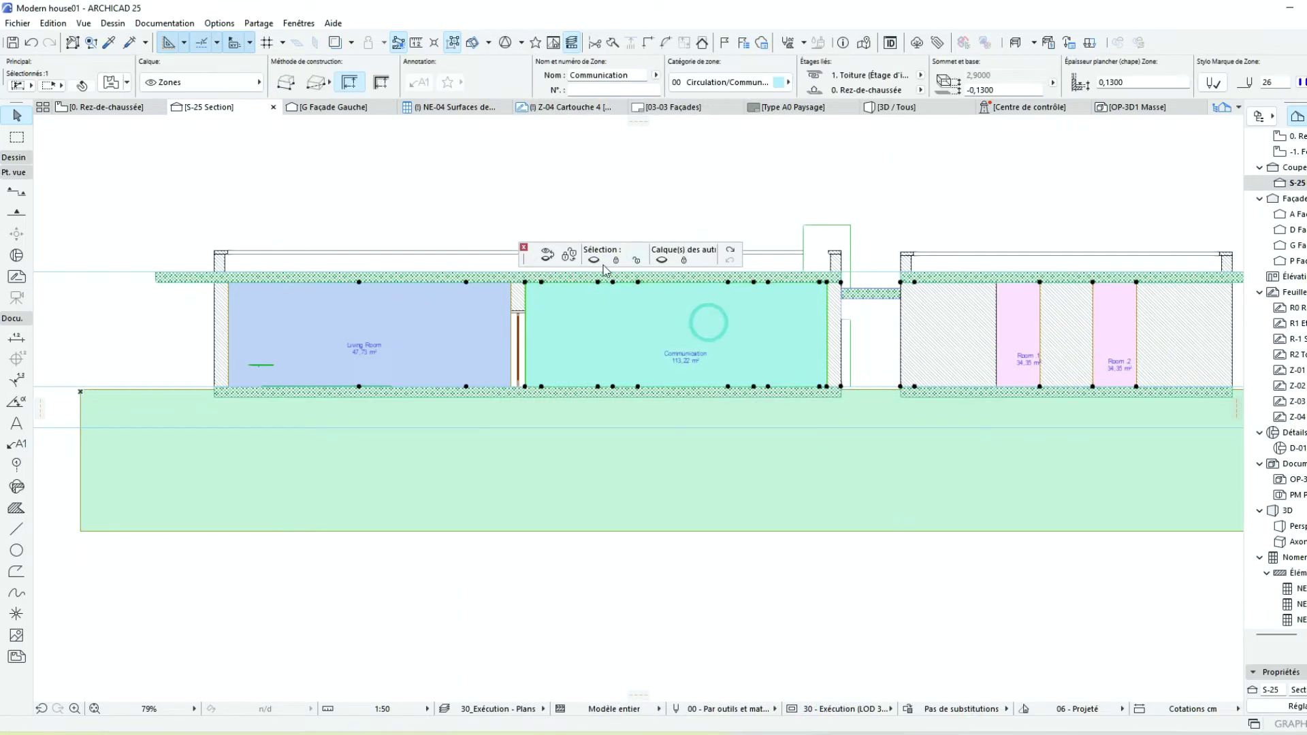
Test hiding the Zones layer, restore it, and confirm the Communication label settings
{"action": "left_click", "coordinate": [204, 81]}
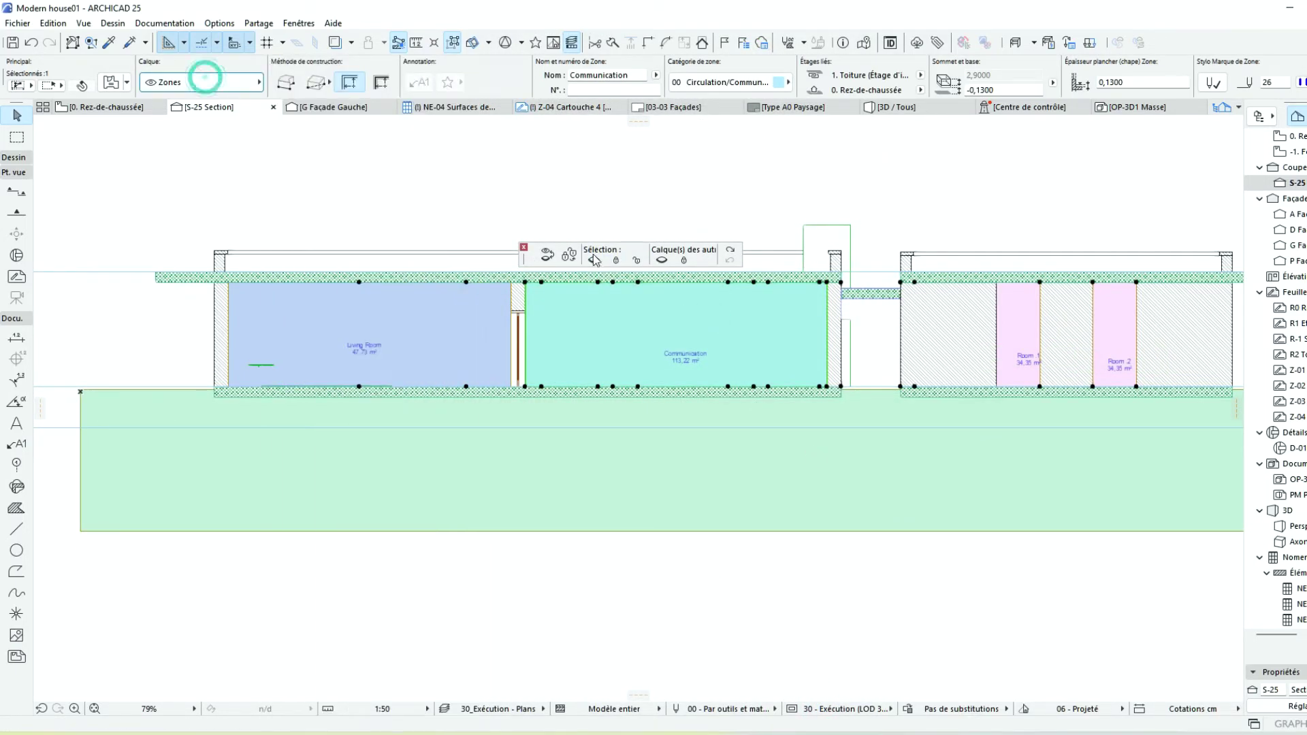
{"action": "left_click", "coordinate": [595, 259]}
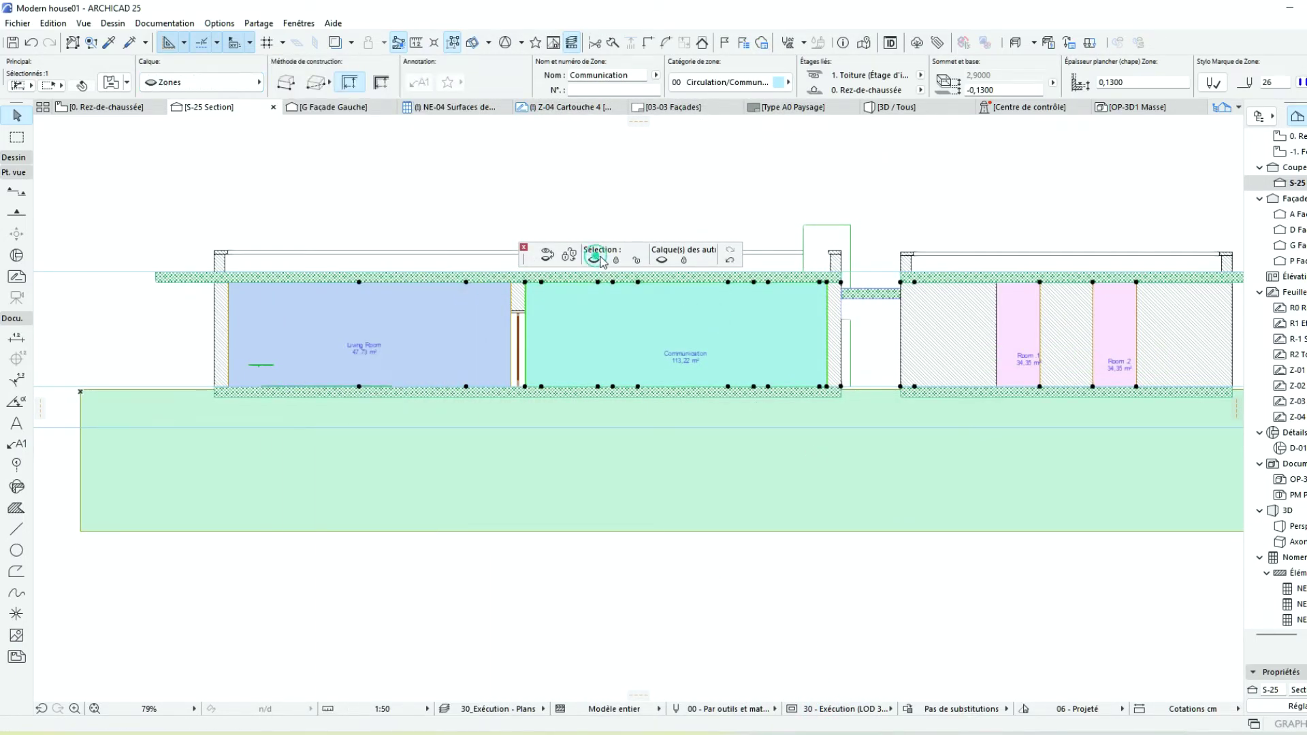
{"action": "left_click", "coordinate": [730, 259]}
{"action": "left_click", "coordinate": [688, 354]}
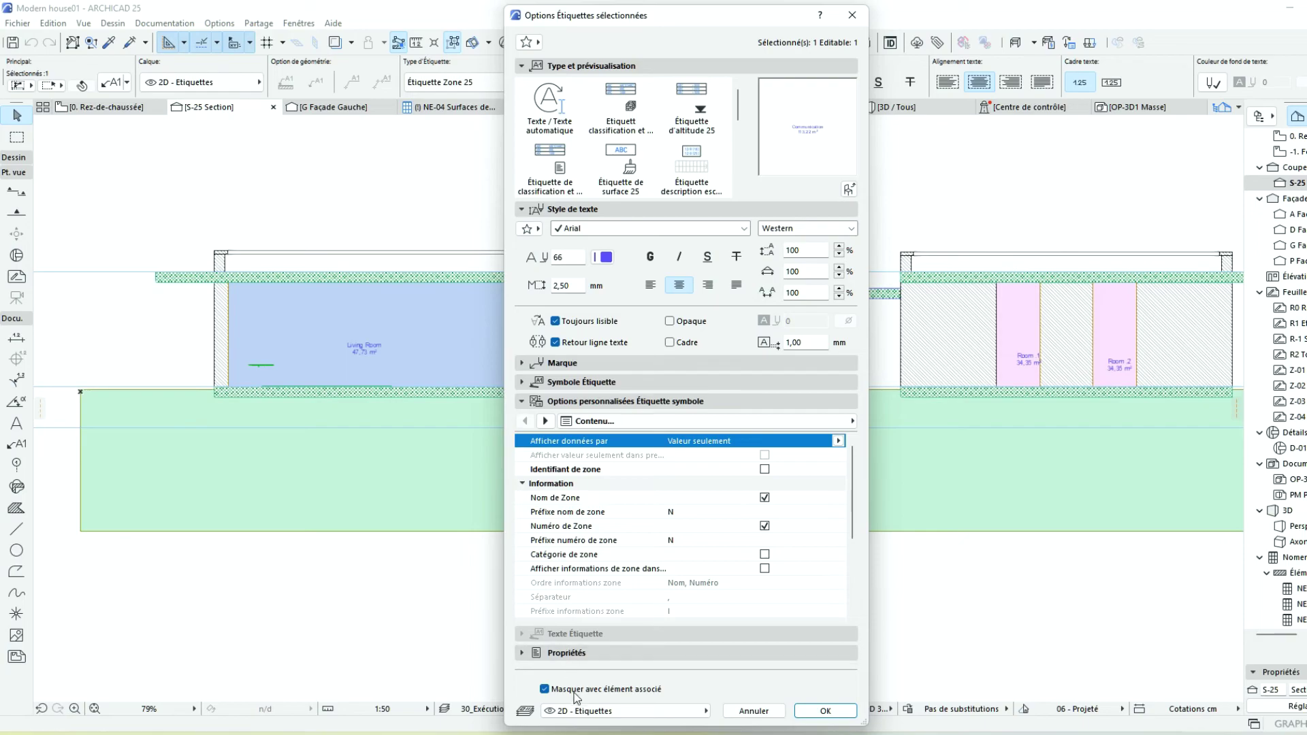
{"action": "left_click", "coordinate": [854, 712]}
Hide the Zones layer from the Communication zone so furniture shows while labels remain
{"action": "left_click", "coordinate": [749, 331]}
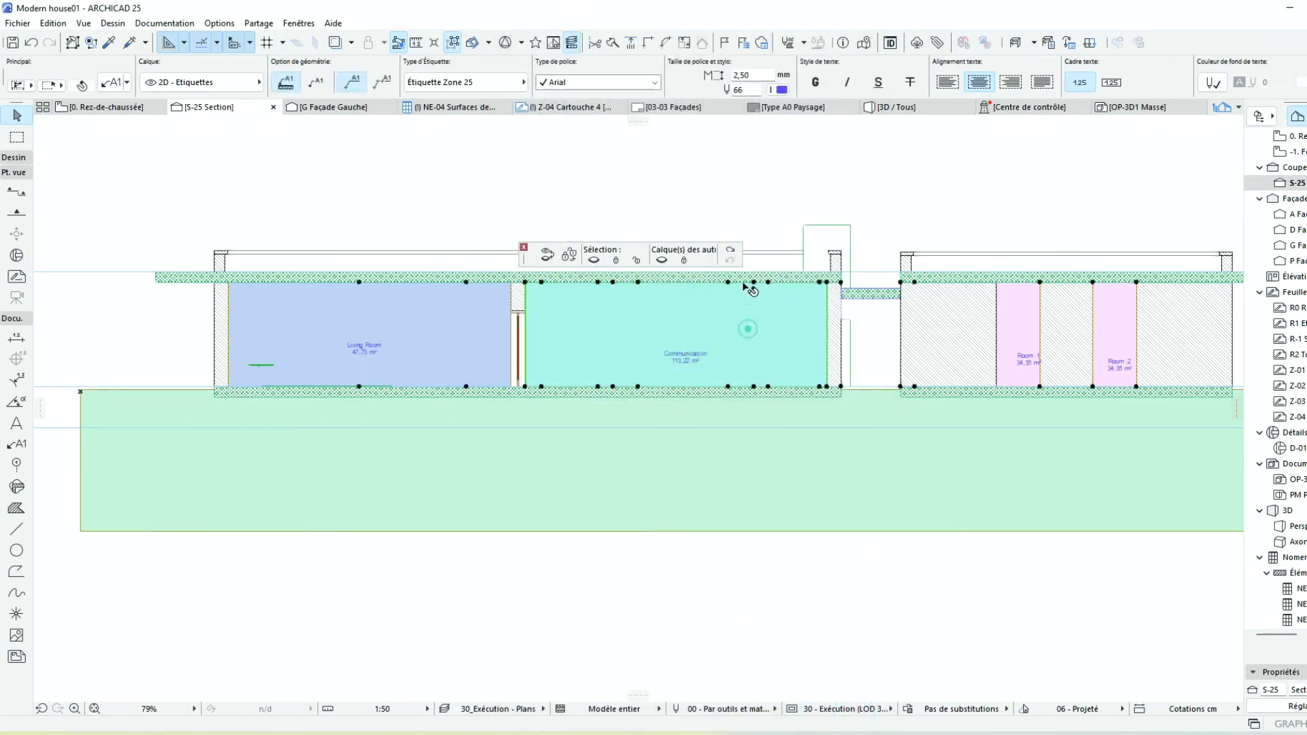
{"action": "left_click", "coordinate": [593, 260]}
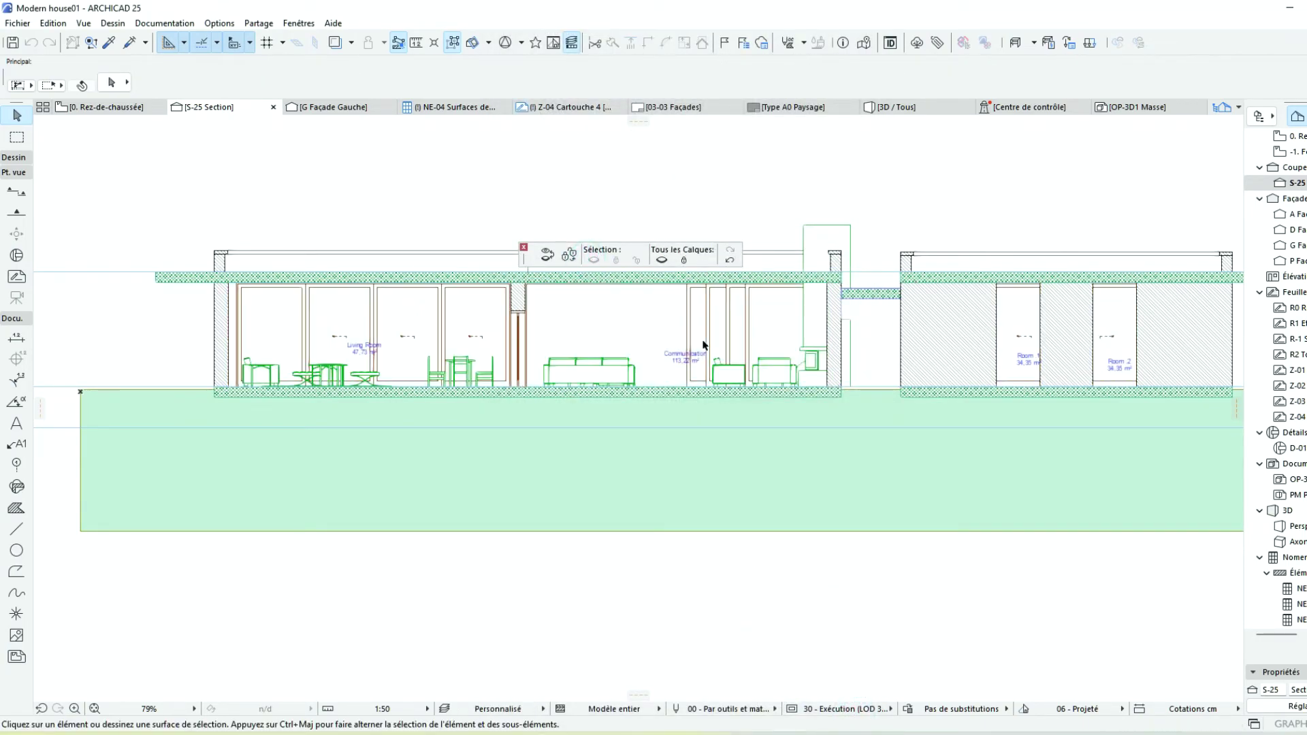
{"action": "left_click", "coordinate": [664, 359]}
Nudge each of the four zone labels a short way upward with the Drag command
{"action": "left_click_drag", "start_coordinate": [688, 356], "coordinate": [685, 339]}
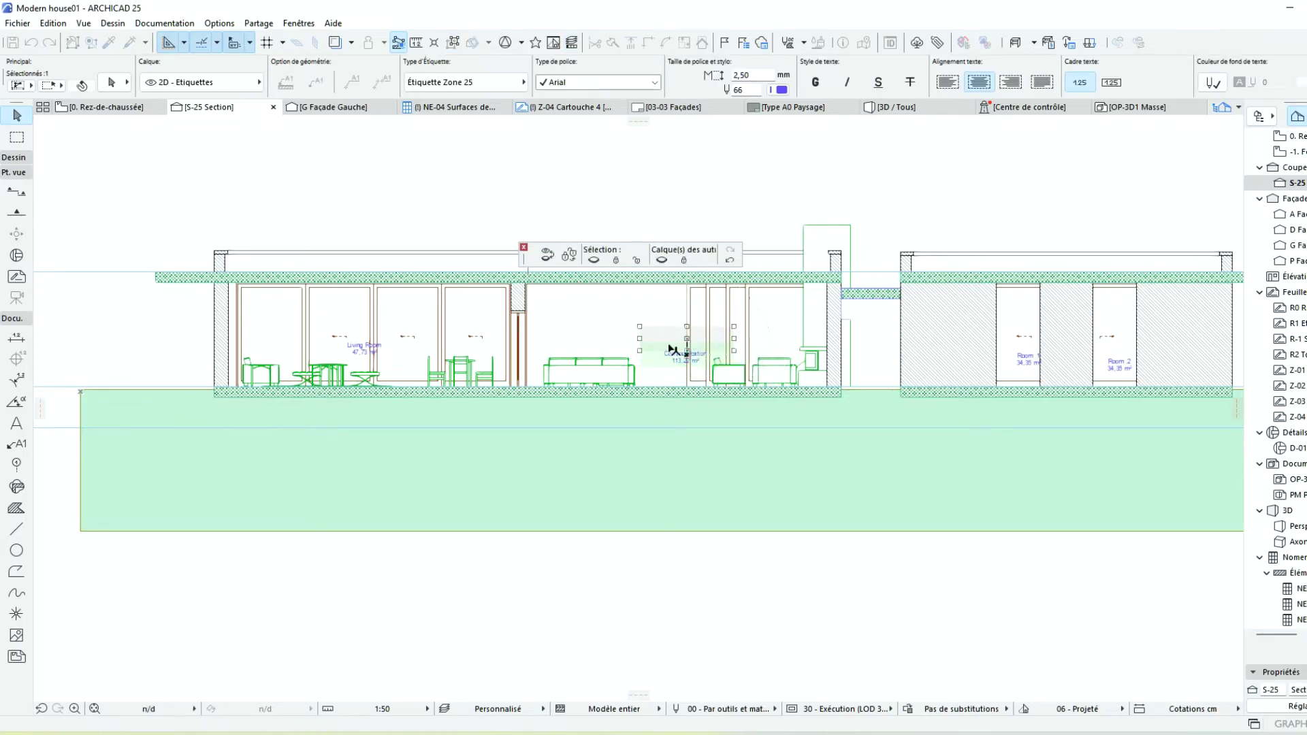
{"action": "left_click", "coordinate": [374, 349]}
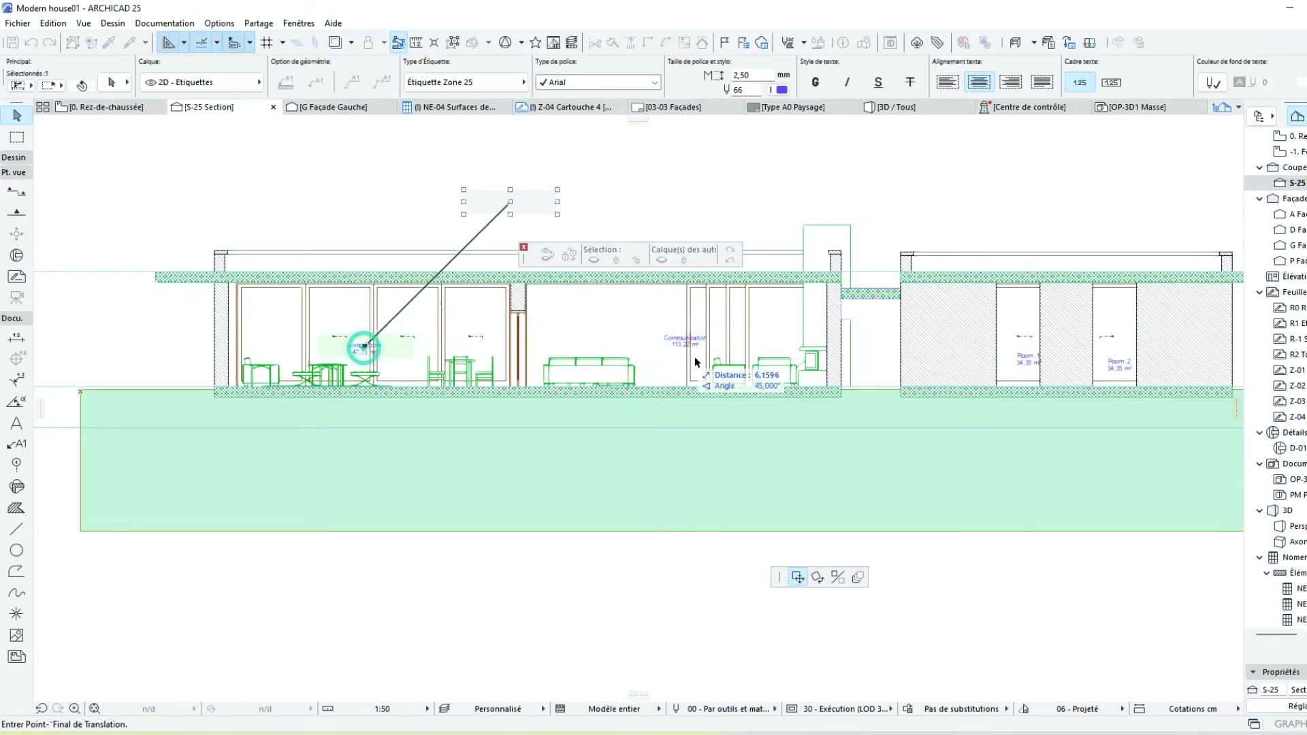
{"action": "left_click", "coordinate": [365, 339]}
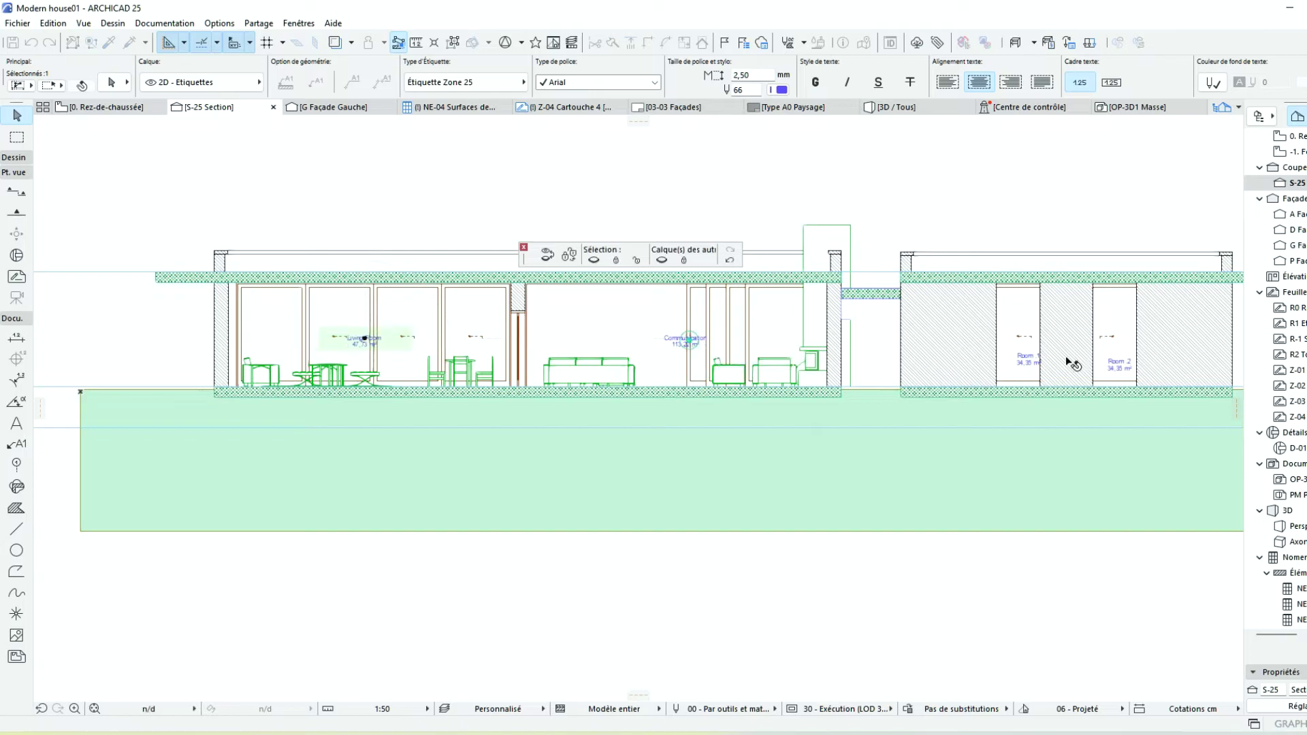
{"action": "left_click", "coordinate": [1026, 361]}
{"action": "left_click", "coordinate": [1026, 360]}
{"action": "left_click", "coordinate": [1026, 345]}
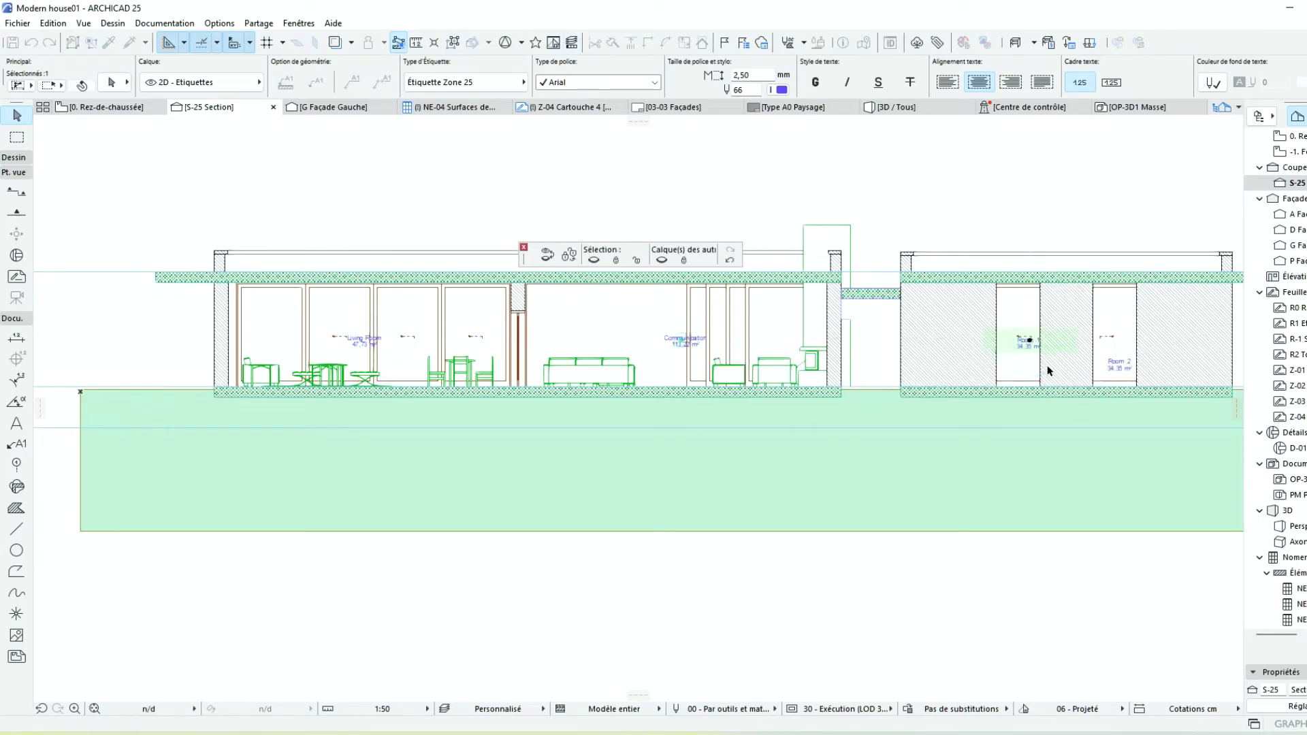
{"action": "left_click", "coordinate": [1120, 363]}
{"action": "left_click", "coordinate": [1120, 362]}
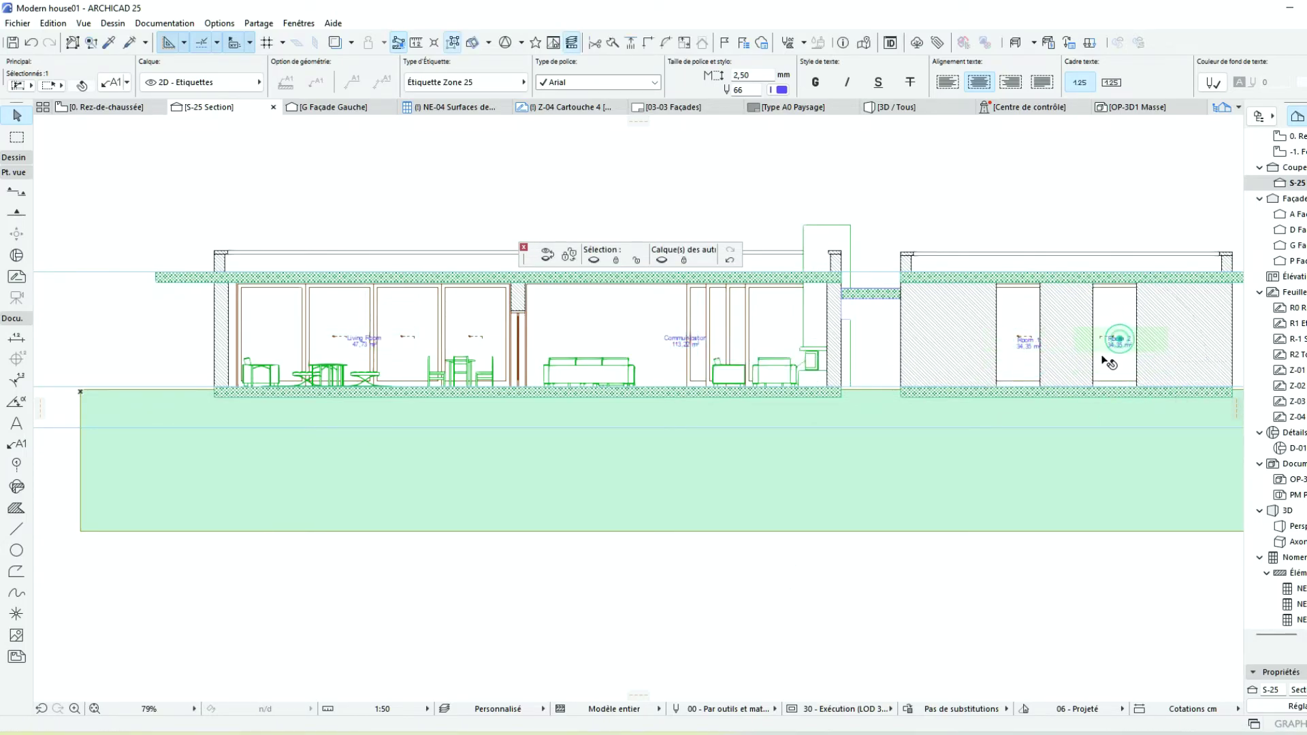
{"action": "middle_click_drag", "start_coordinate": [1117, 347], "coordinate": [1021, 344]}
{"action": "left_click", "coordinate": [1025, 337]}
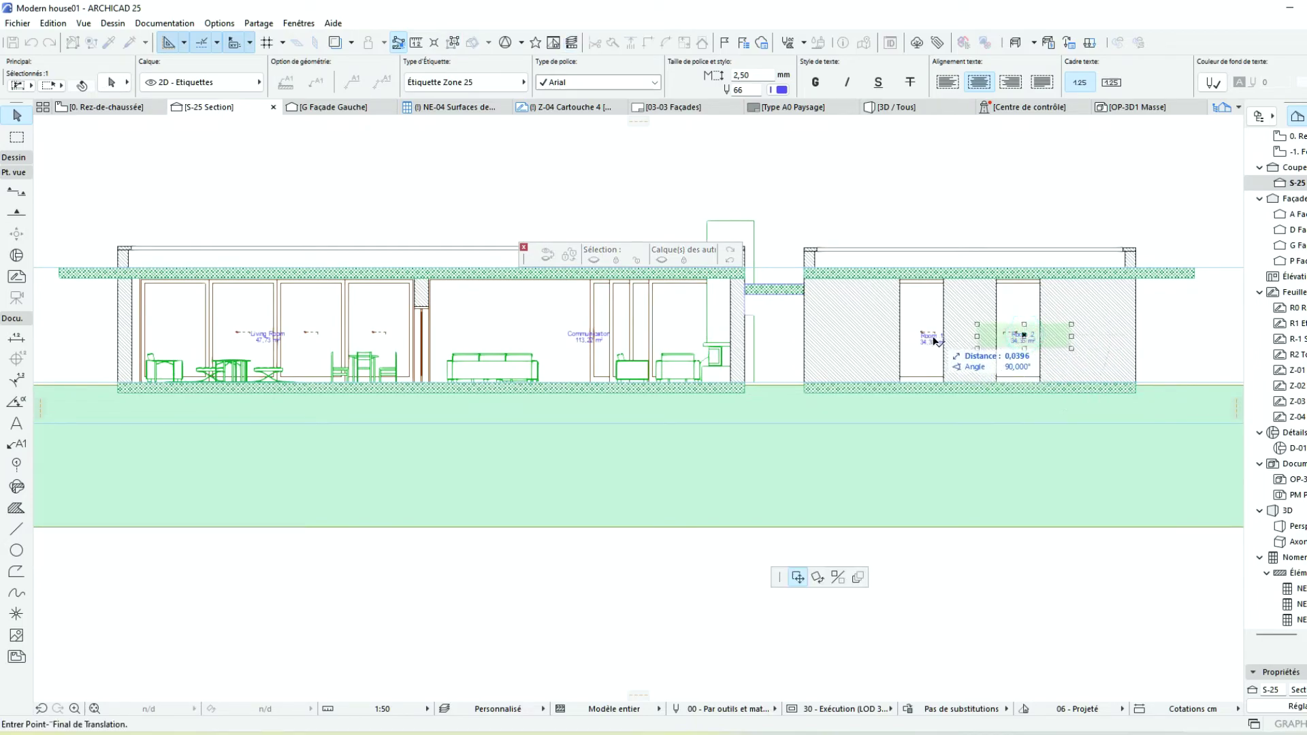
{"action": "key", "text": "Escape"}
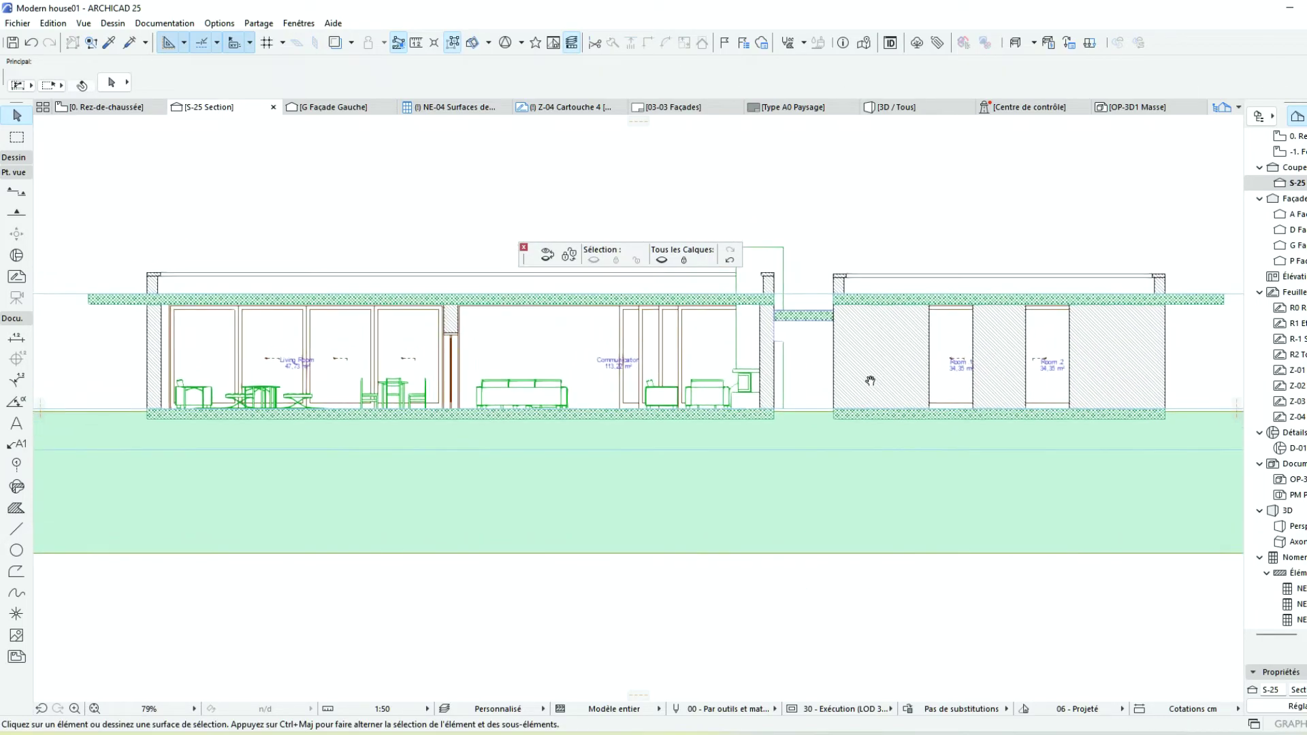
{"action": "middle_click_drag", "start_coordinate": [869, 379], "coordinate": [808, 381]}
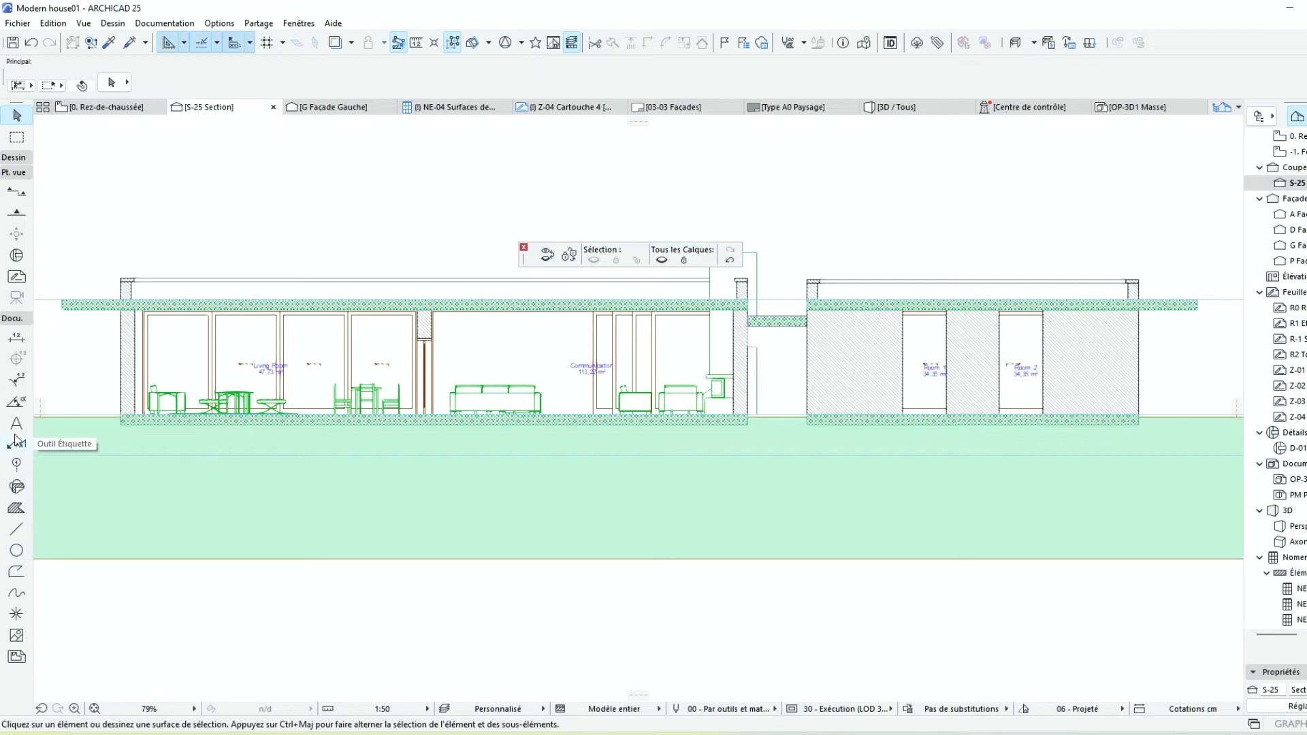
Start a text block above the section, unlocking the text layer when warned
{"action": "left_click", "coordinate": [17, 423]}
{"action": "left_click", "coordinate": [752, 195]}
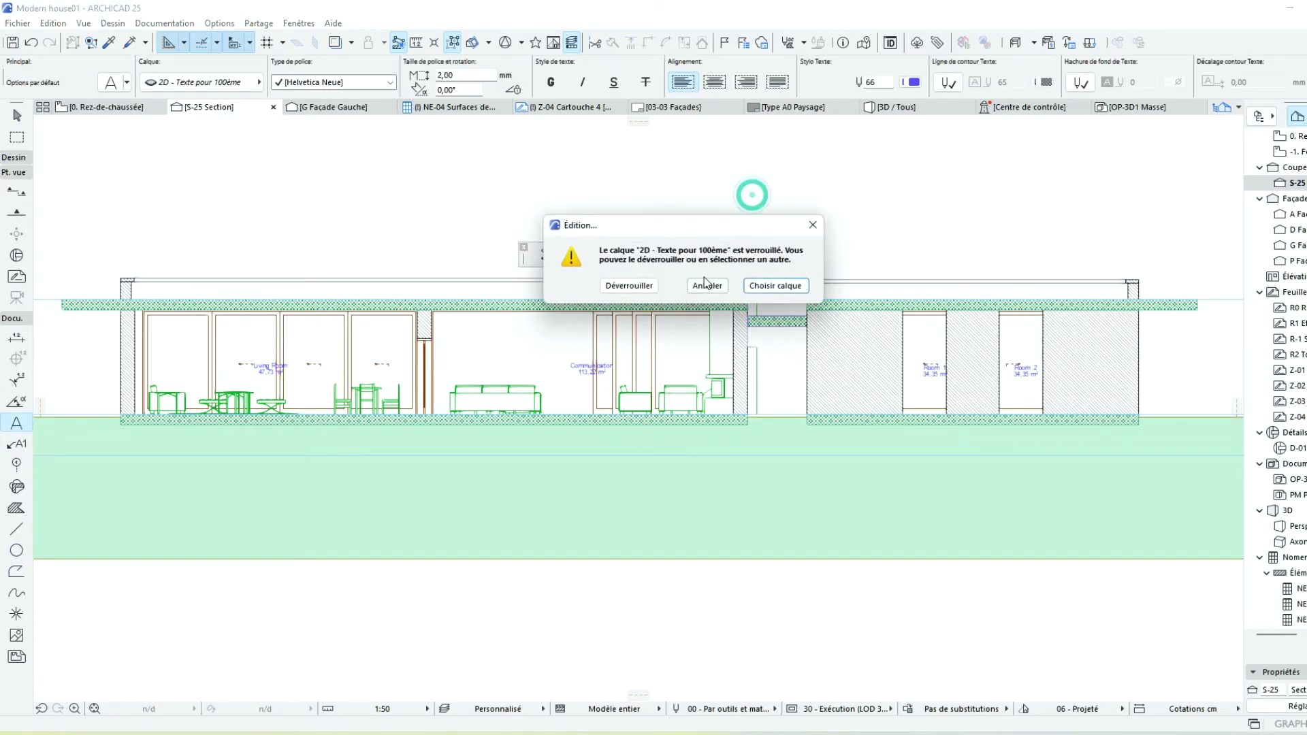
{"action": "left_click", "coordinate": [630, 285]}
{"action": "left_click", "coordinate": [753, 198]}
{"action": "type", "text": "Et voilà"}
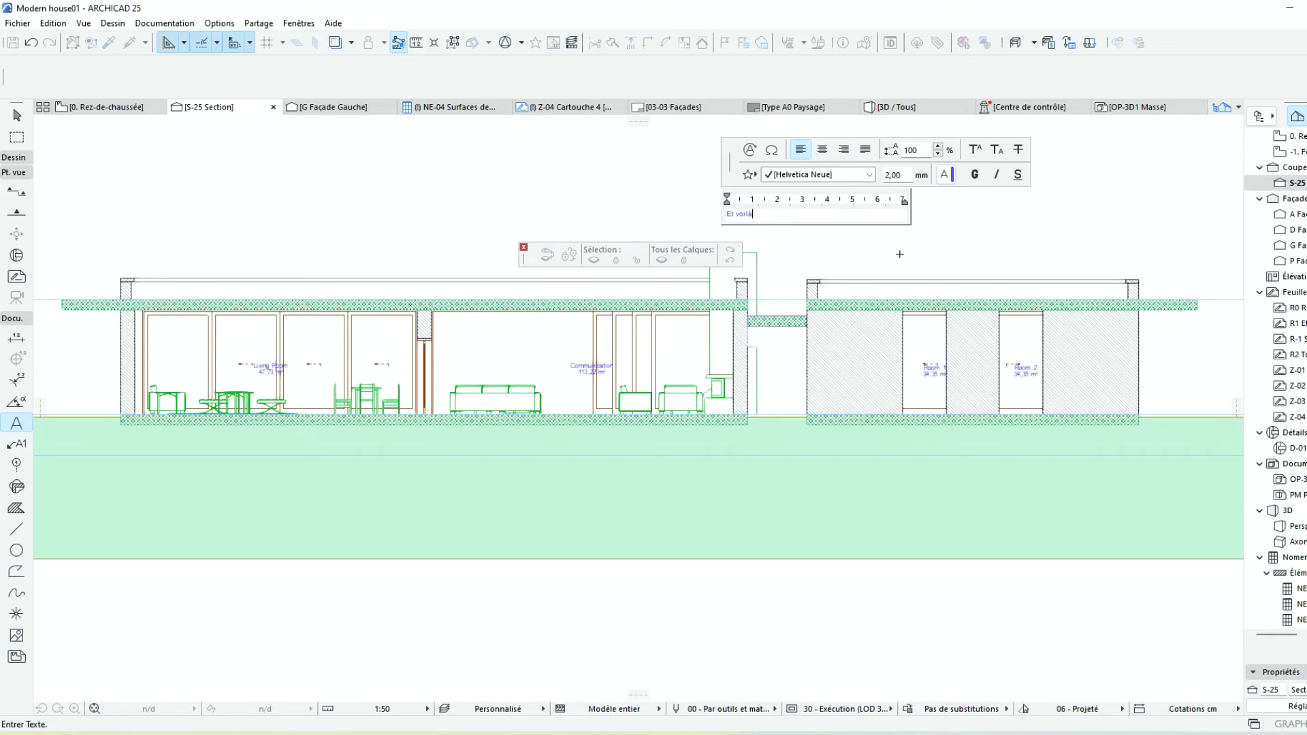
Place the Et voilà note and restyle it to size 10,00 in the Natura Play font
{"action": "left_click", "coordinate": [880, 237]}
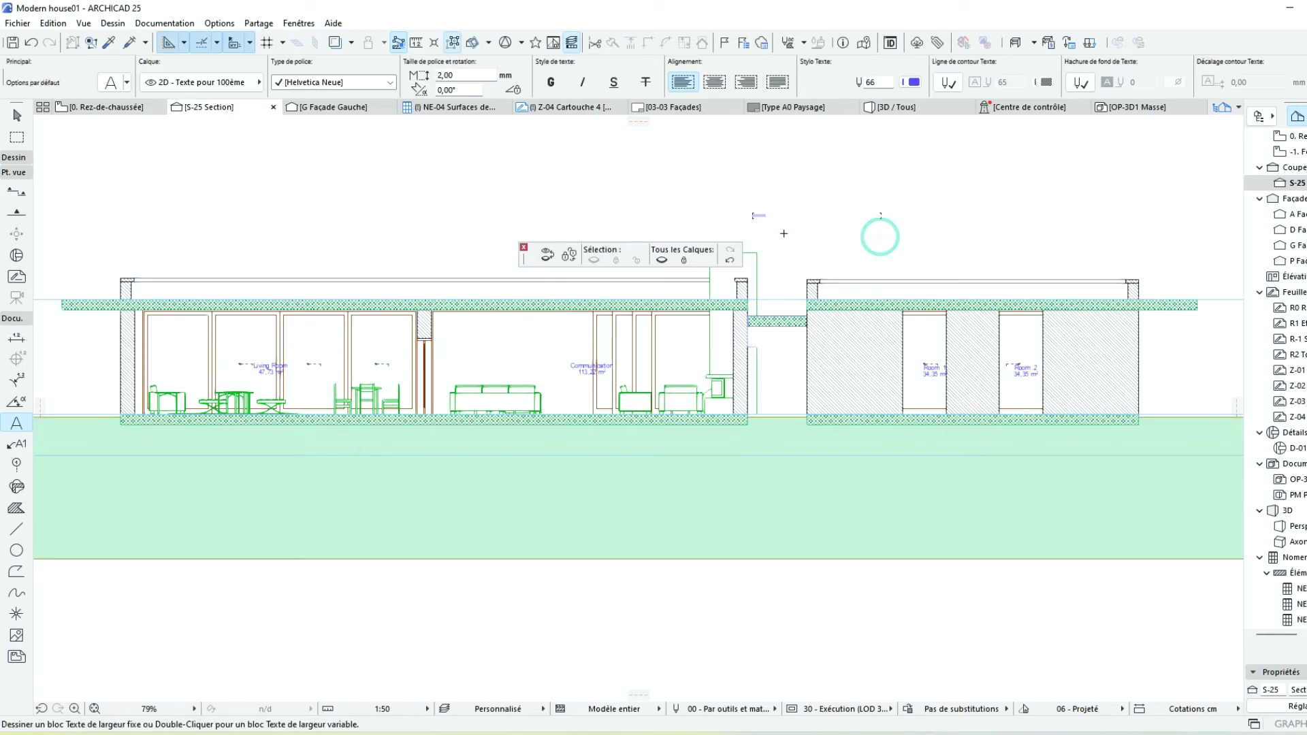
{"action": "left_click", "coordinate": [770, 211]}
{"action": "left_click", "coordinate": [484, 73]}
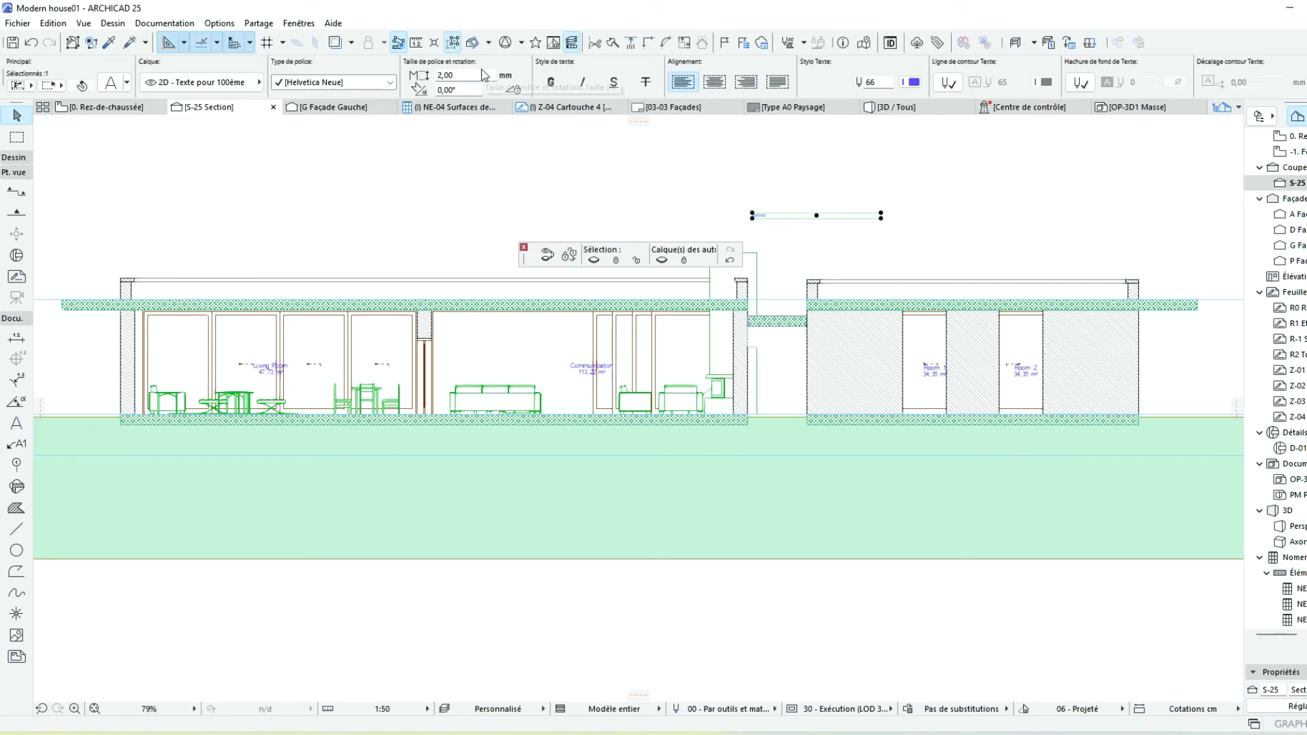
{"action": "type", "text": "10"}
{"action": "key", "text": "Return"}
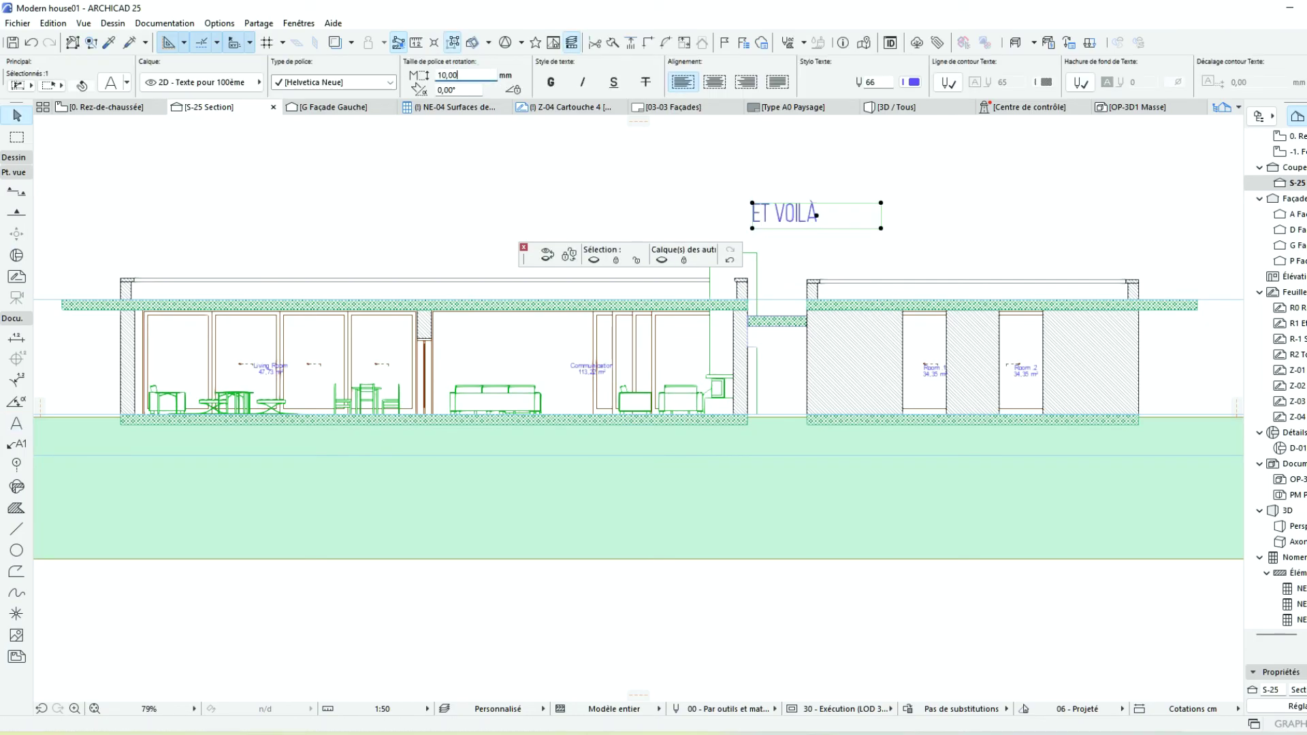
{"action": "left_click", "coordinate": [339, 82]}
{"action": "scroll", "coordinate": [361, 120], "scroll_direction": "up", "scroll_amount": 3}
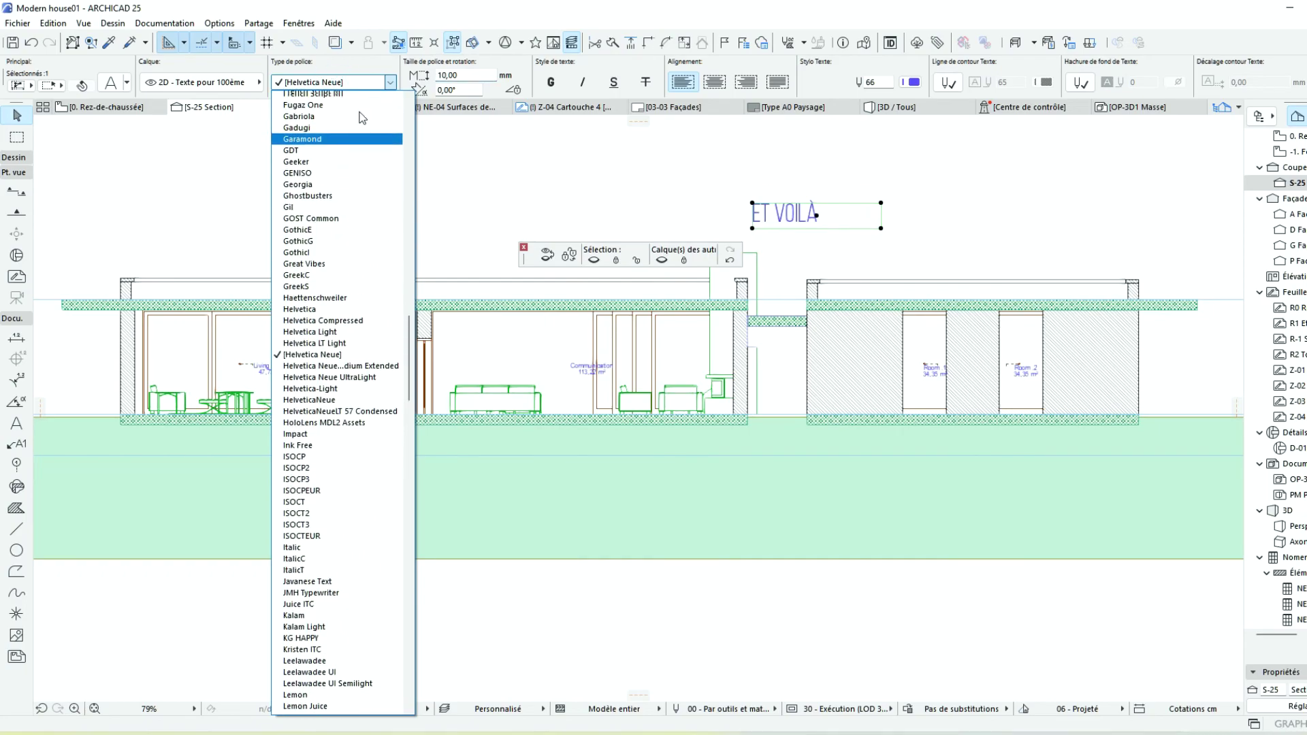
{"action": "scroll", "coordinate": [361, 409], "scroll_direction": "down", "scroll_amount": 5}
{"action": "scroll", "coordinate": [350, 116], "scroll_direction": "down", "scroll_amount": 5}
{"action": "left_click", "coordinate": [350, 117]}
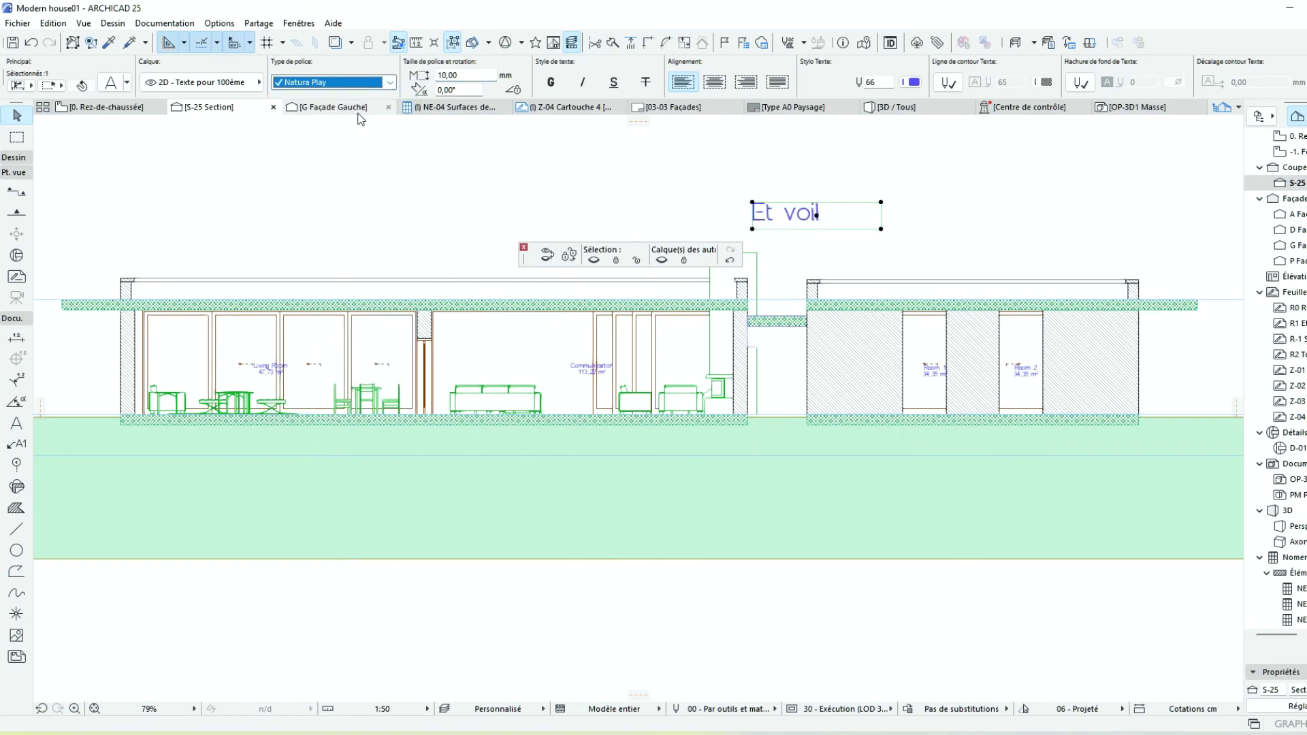
Delete the restyled Et voilà note from the section and close the Selection palette
{"action": "left_click", "coordinate": [817, 217]}
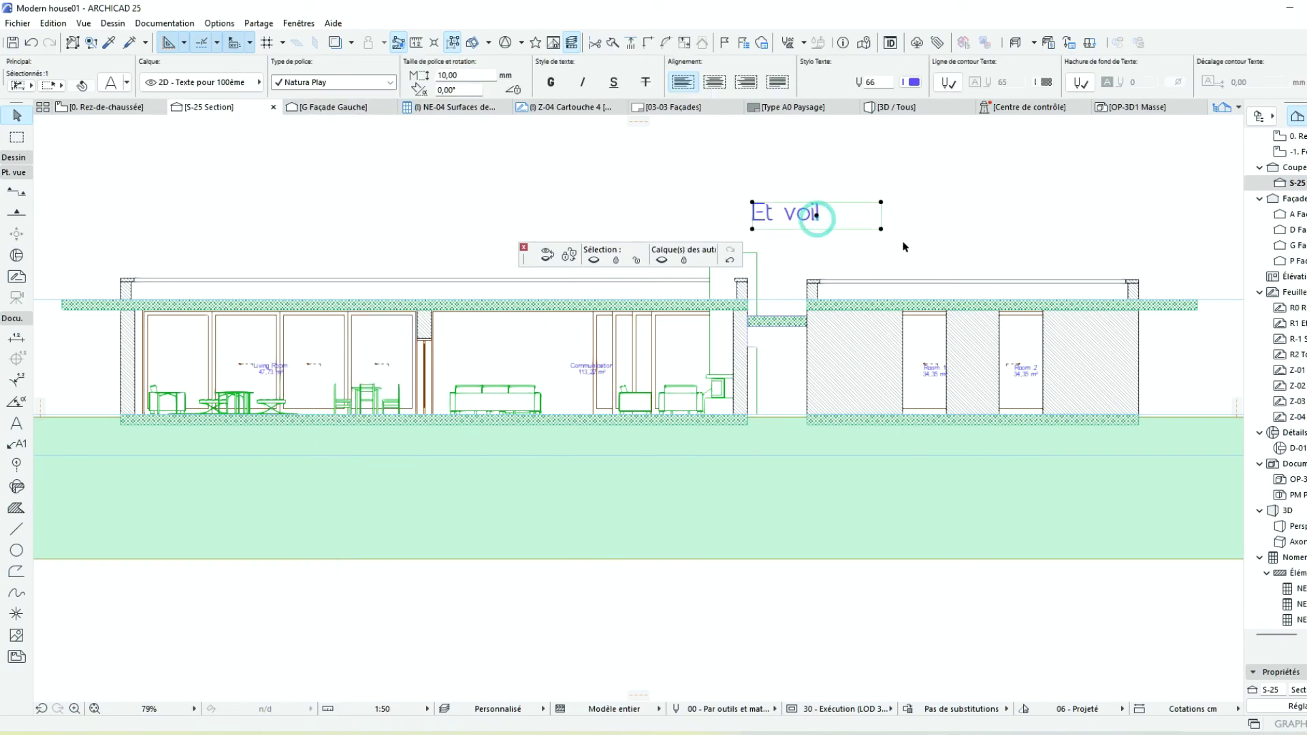
{"action": "key", "text": "Delete"}
{"action": "middle_click_drag", "start_coordinate": [758, 261], "coordinate": [740, 264]}
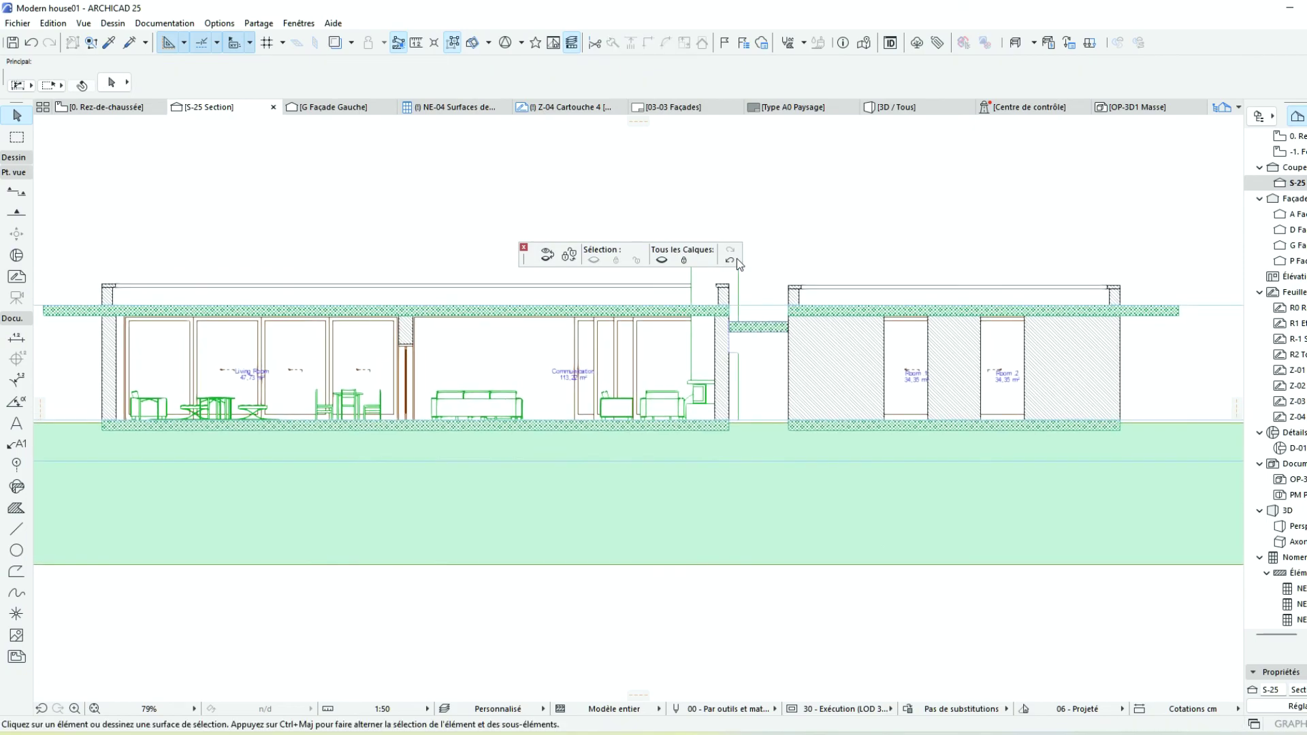
{"action": "left_click", "coordinate": [523, 249]}
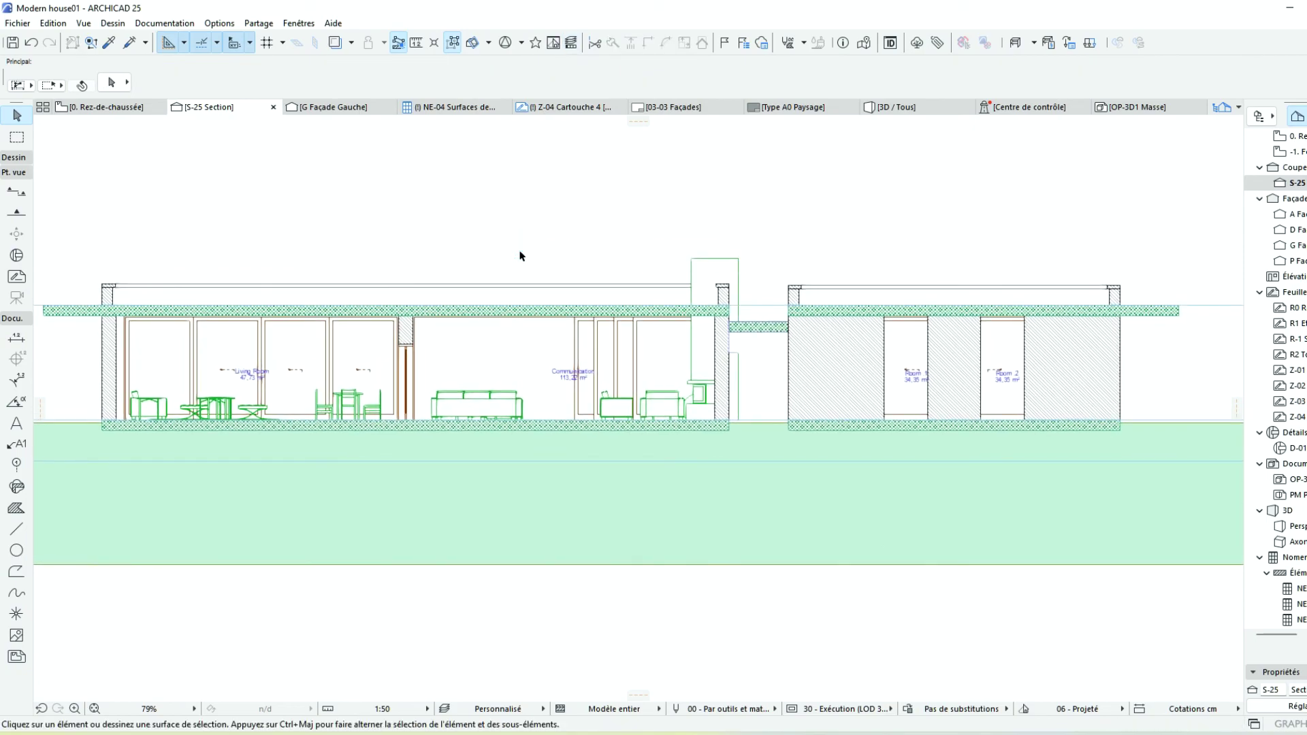